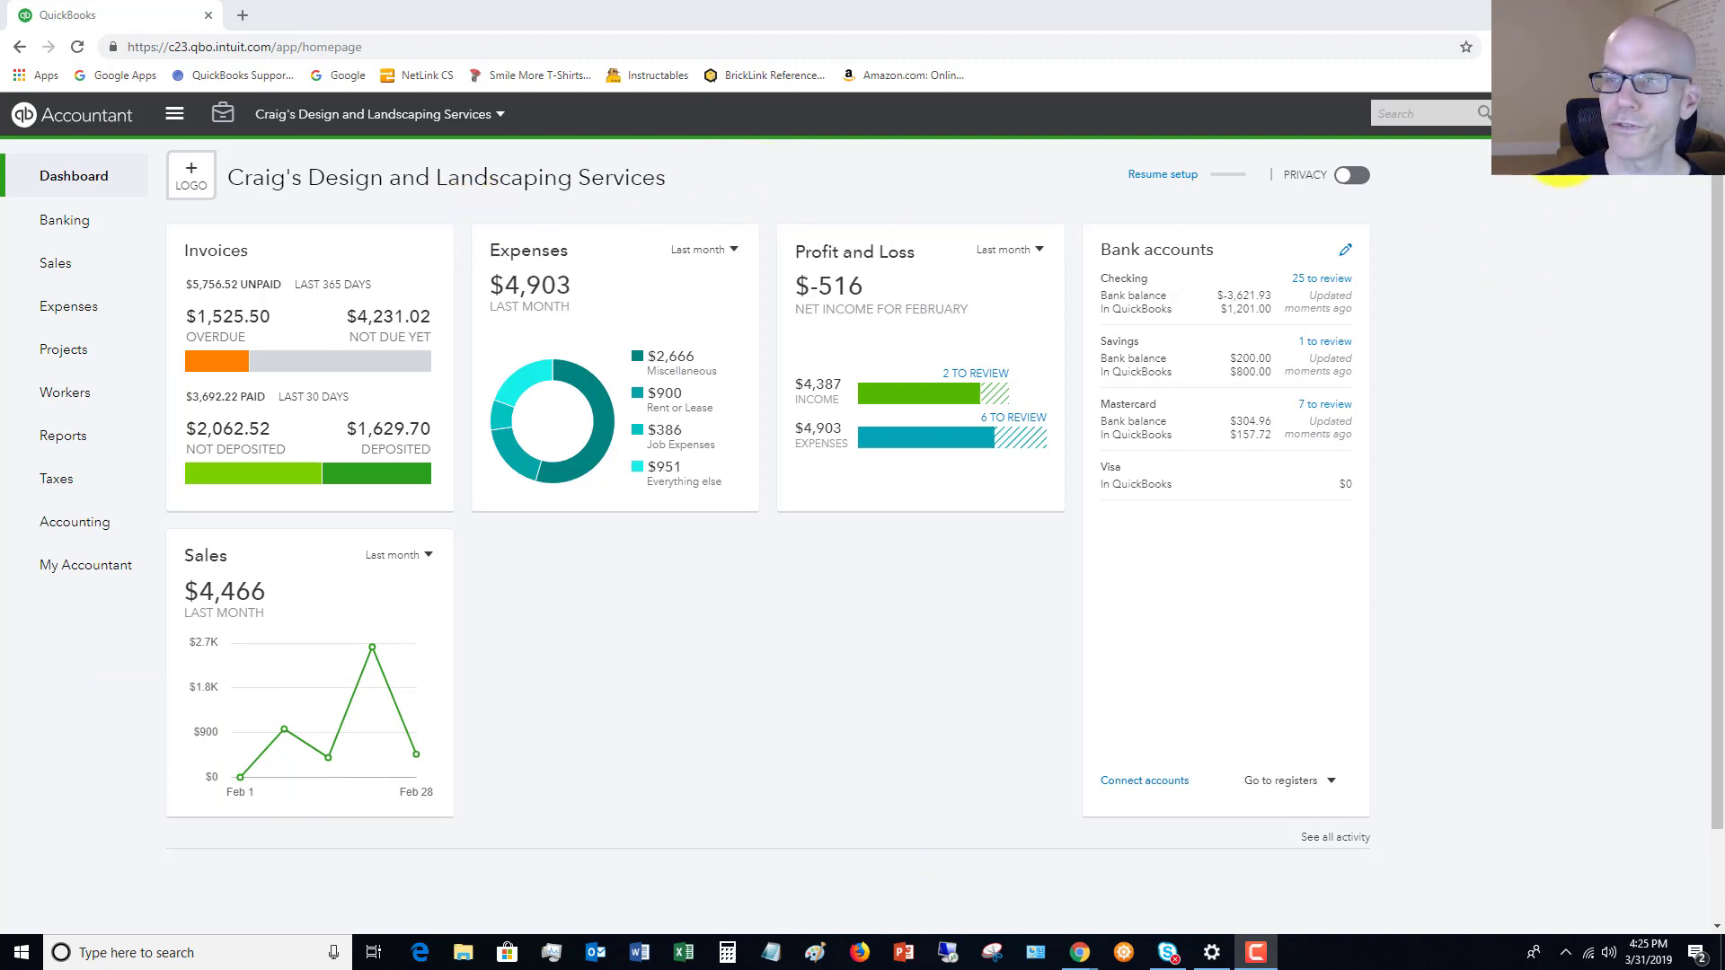
- Open the Chart of Accounts list from the gear menu's Your Company section
click(1581, 114)
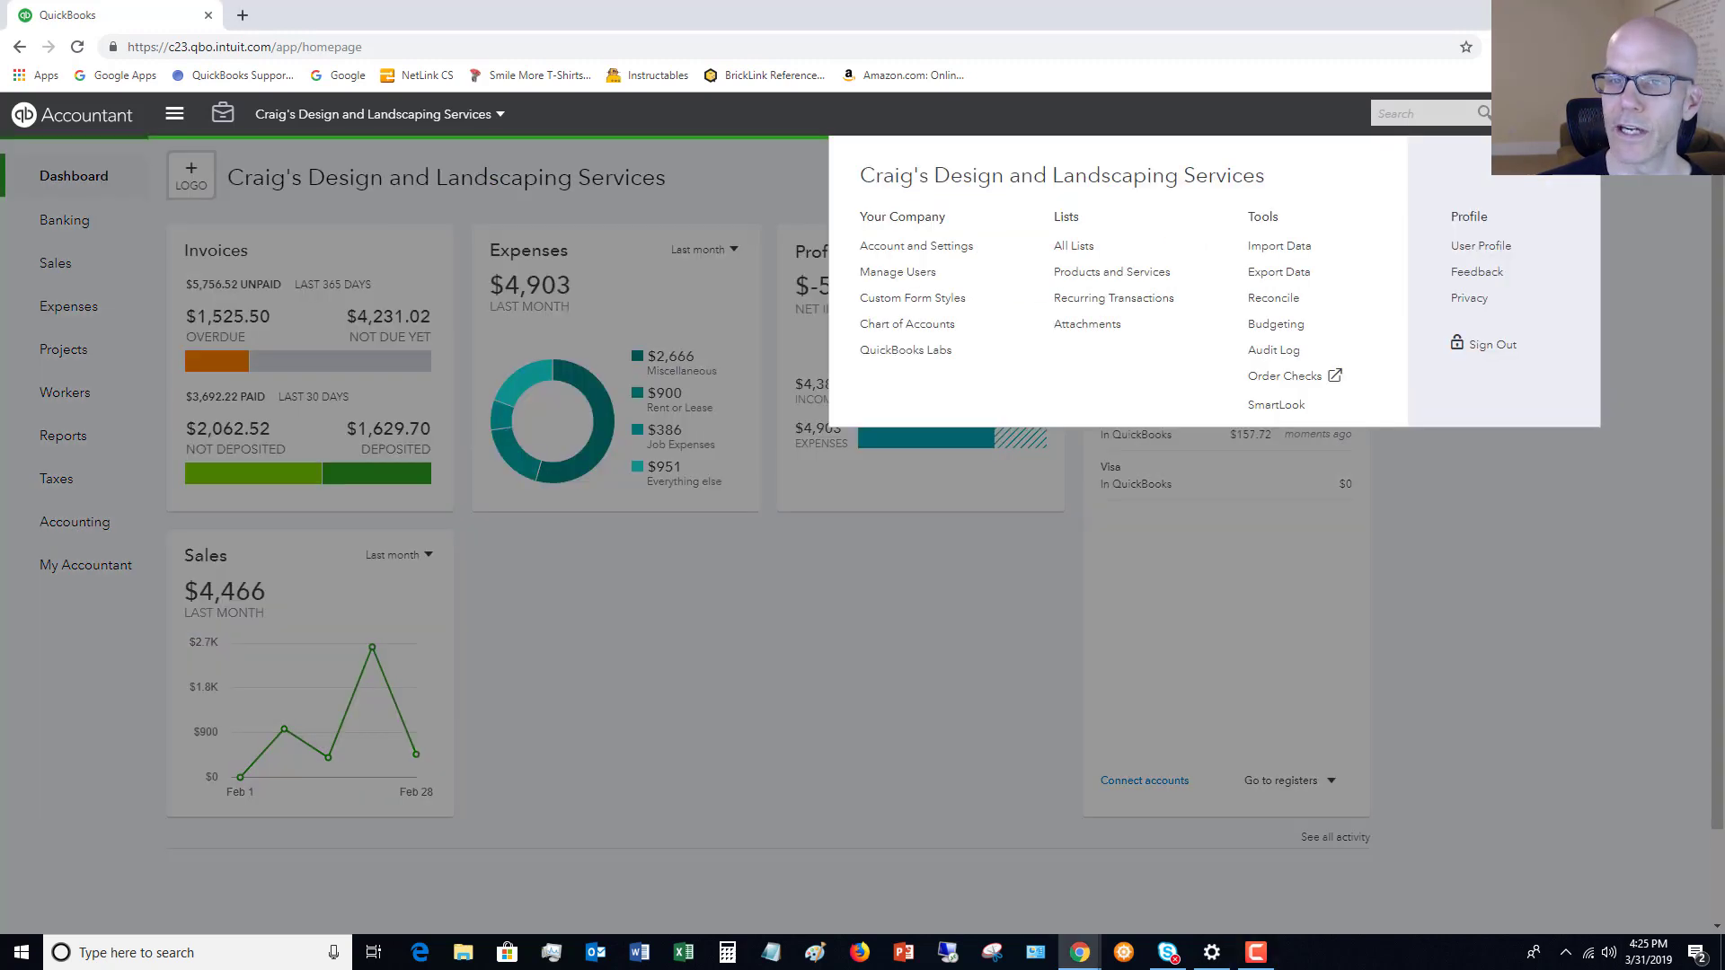
click(898, 325)
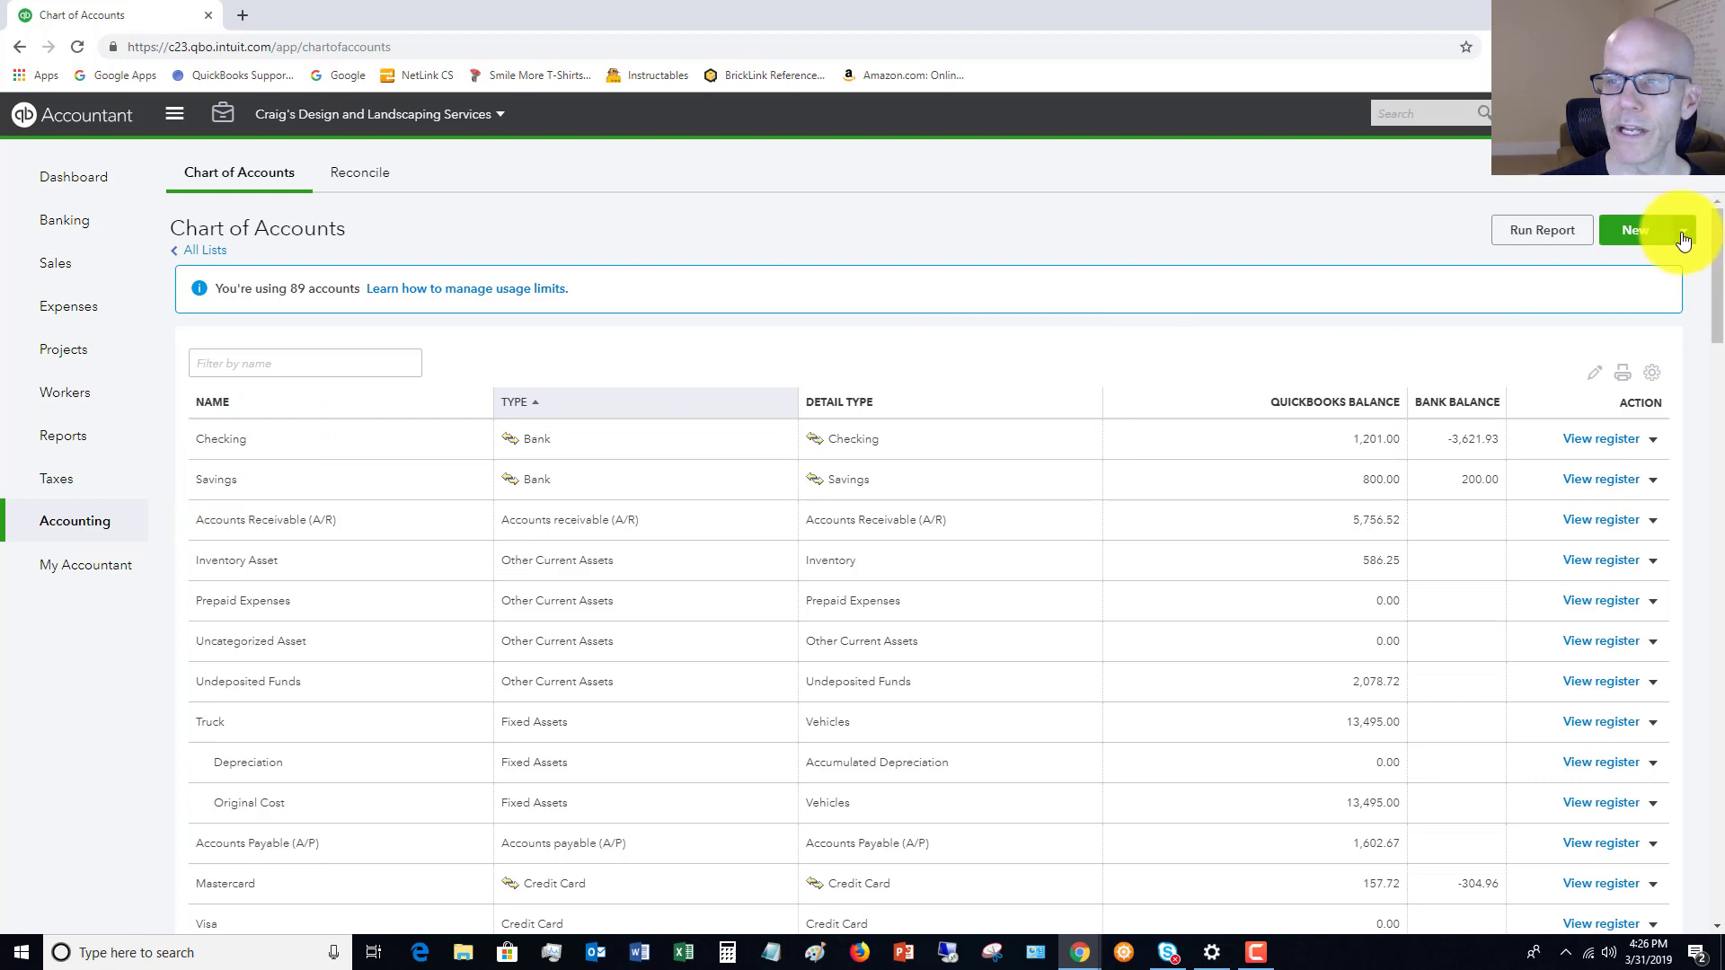
- Create a Checking-type Bank account named 'Bank of America Checking' and save and close it
click(1628, 241)
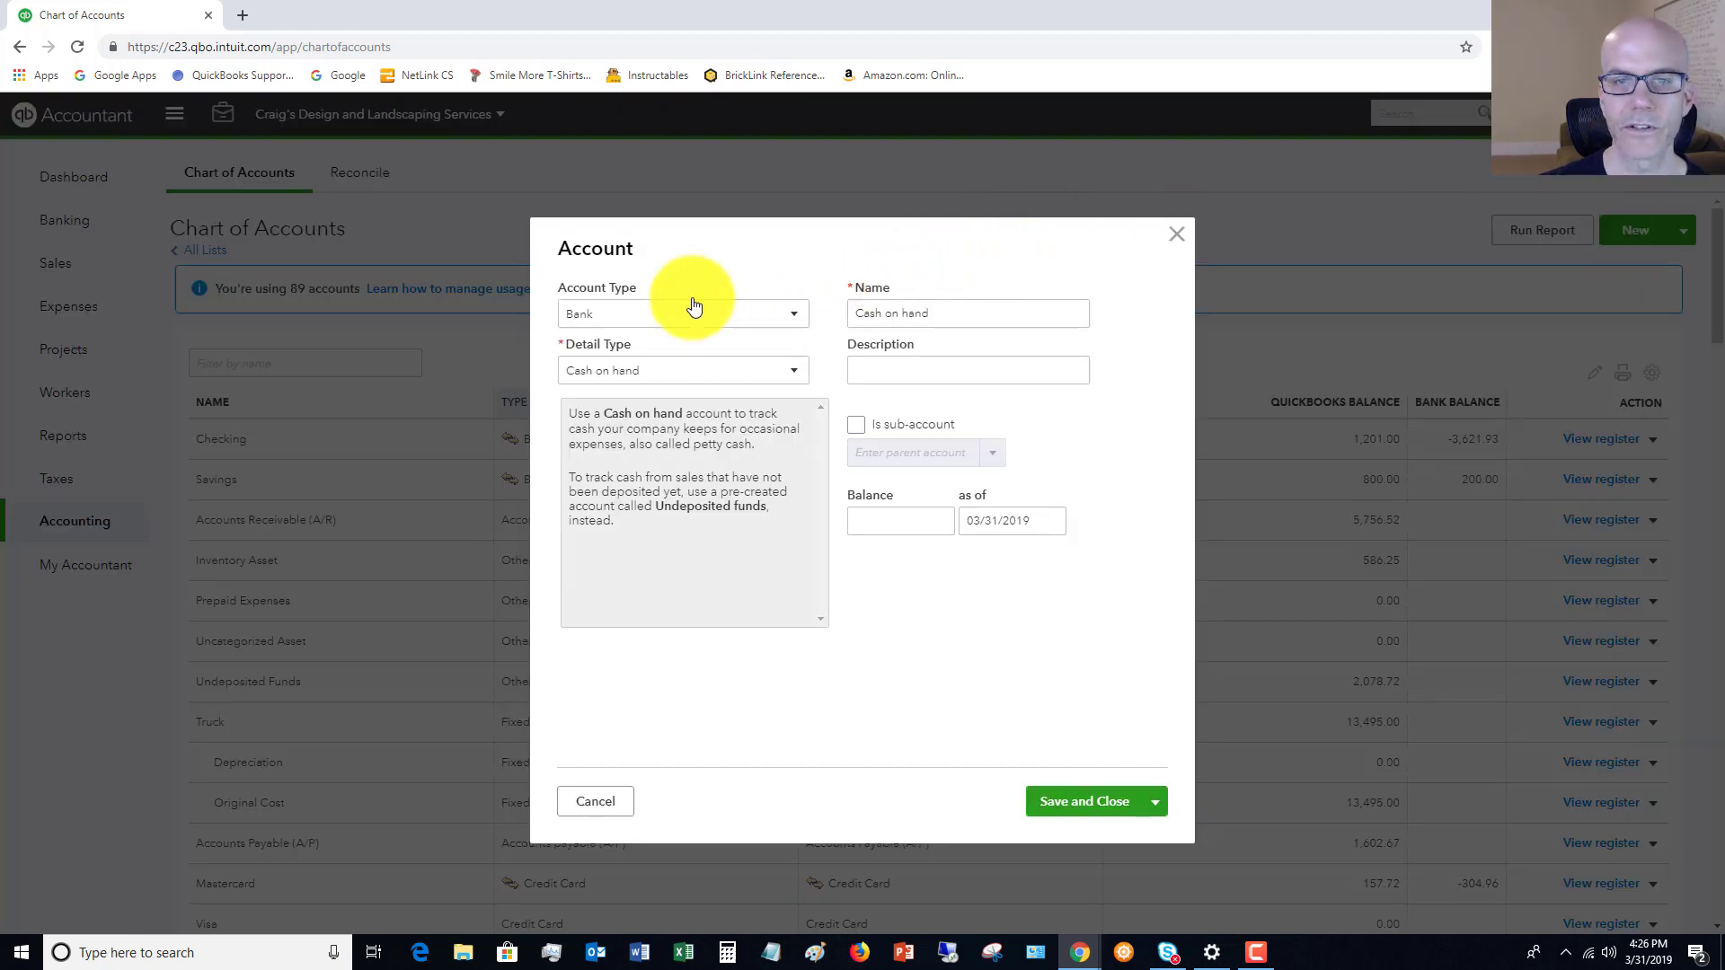
click(695, 375)
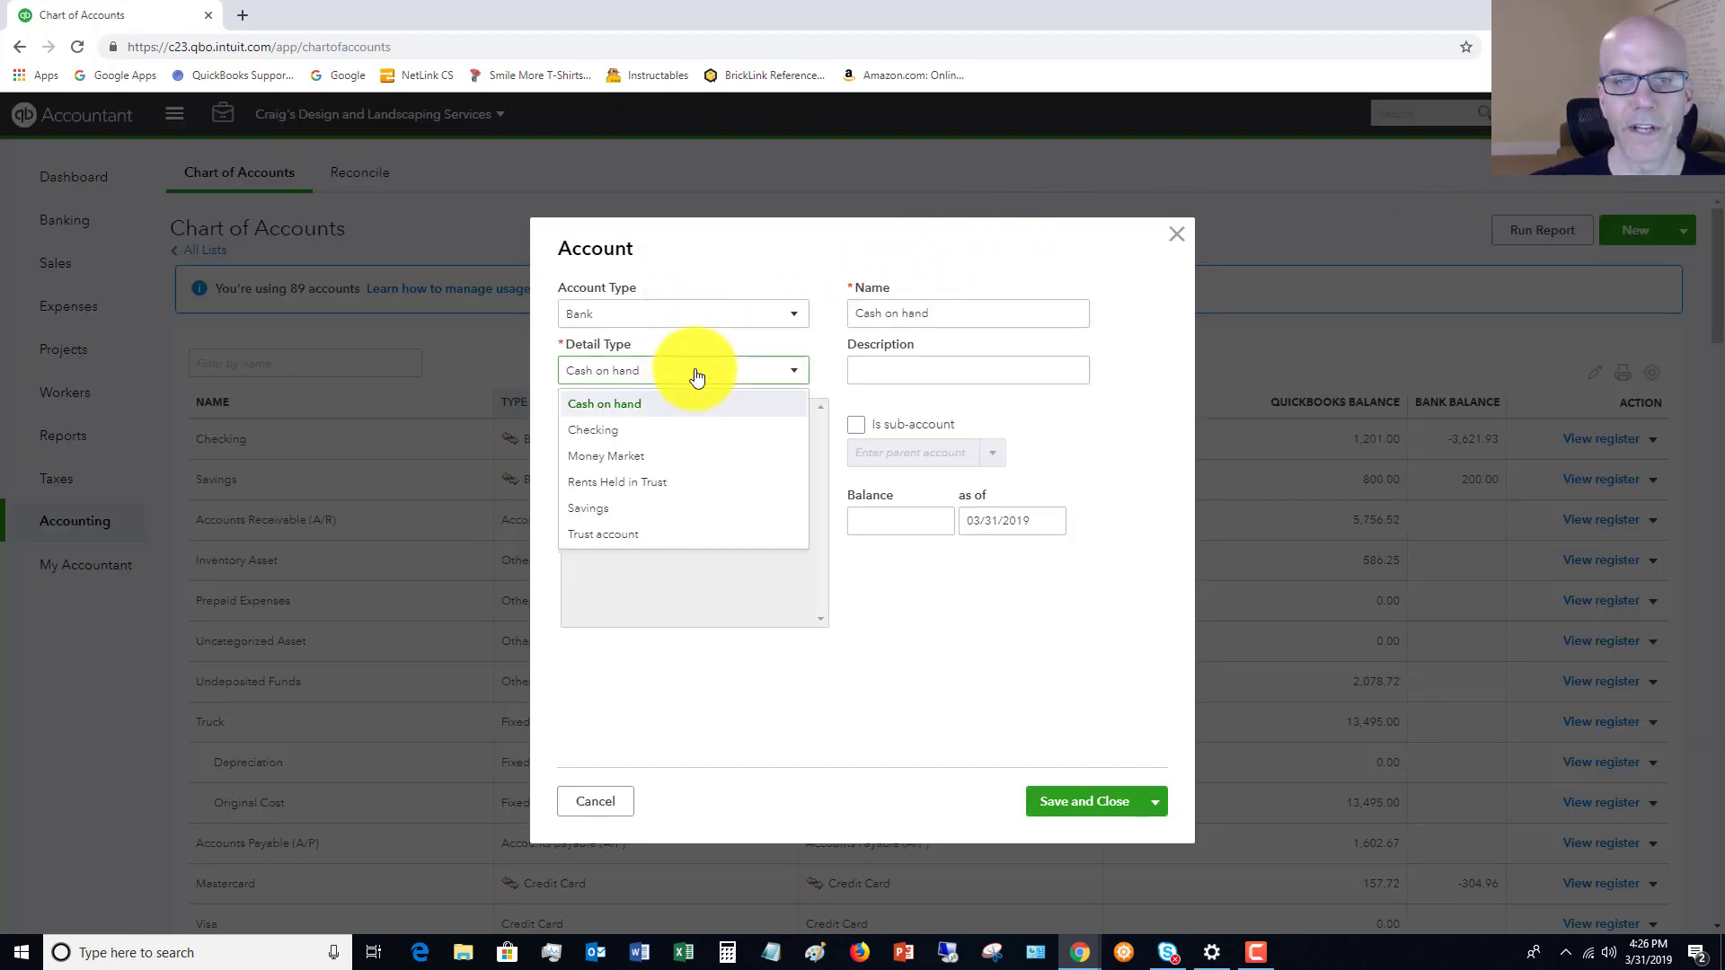
click(644, 431)
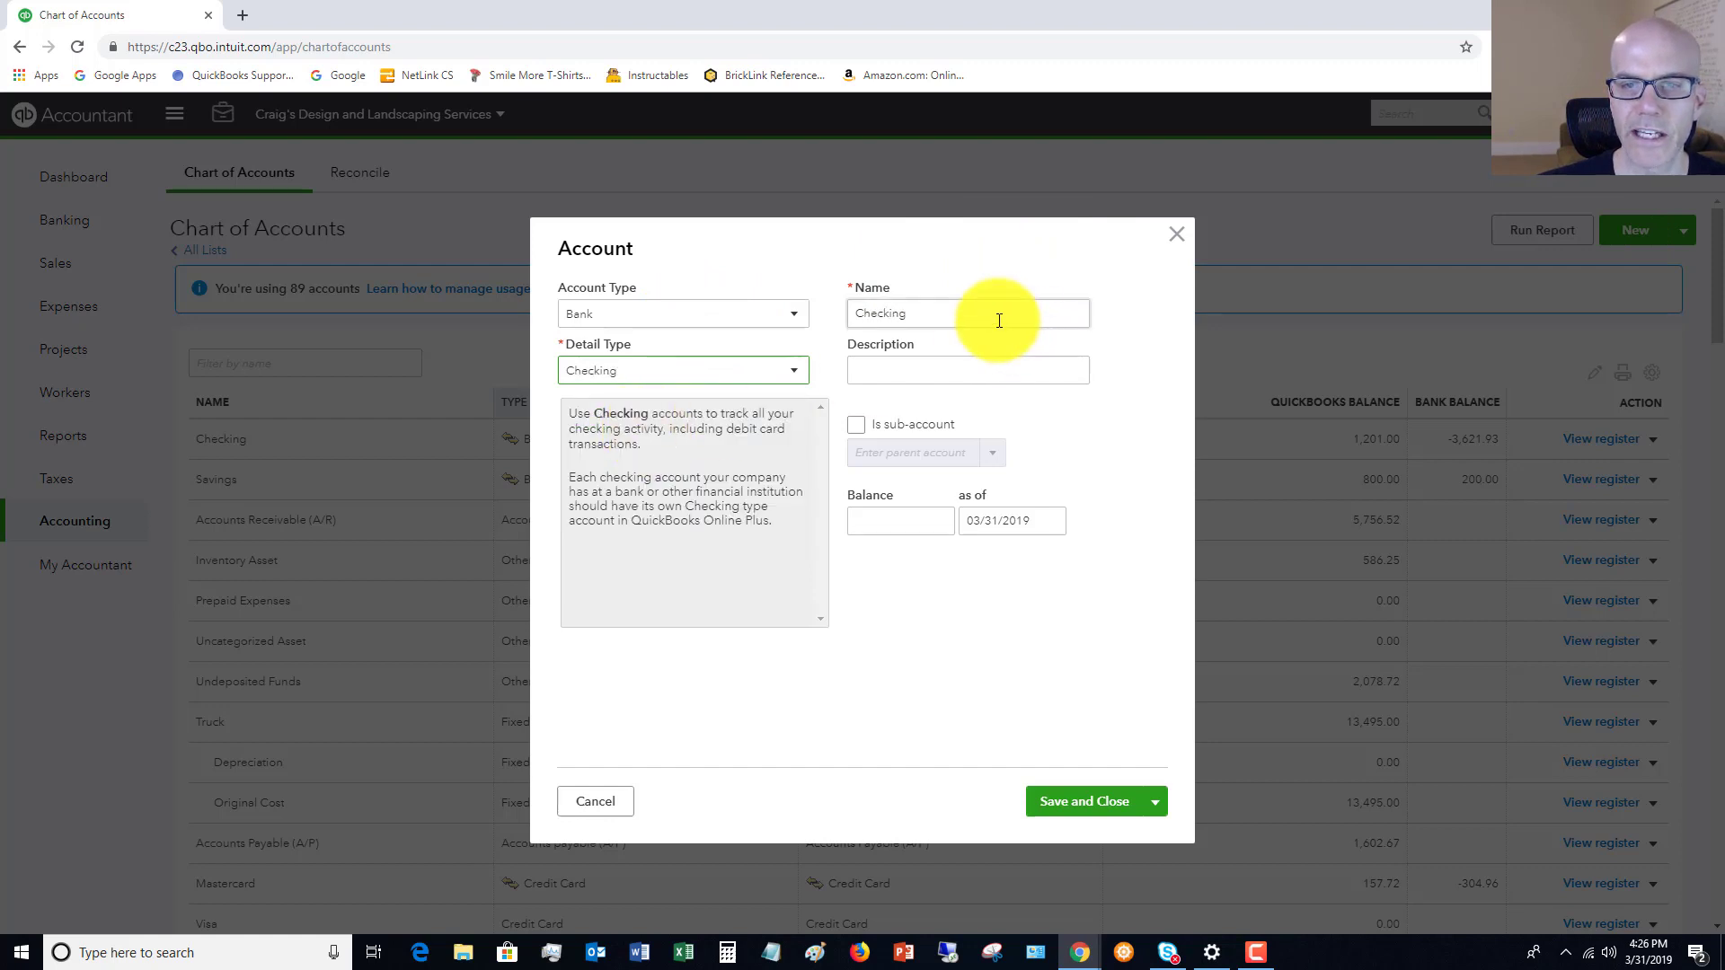
double_click(918, 318)
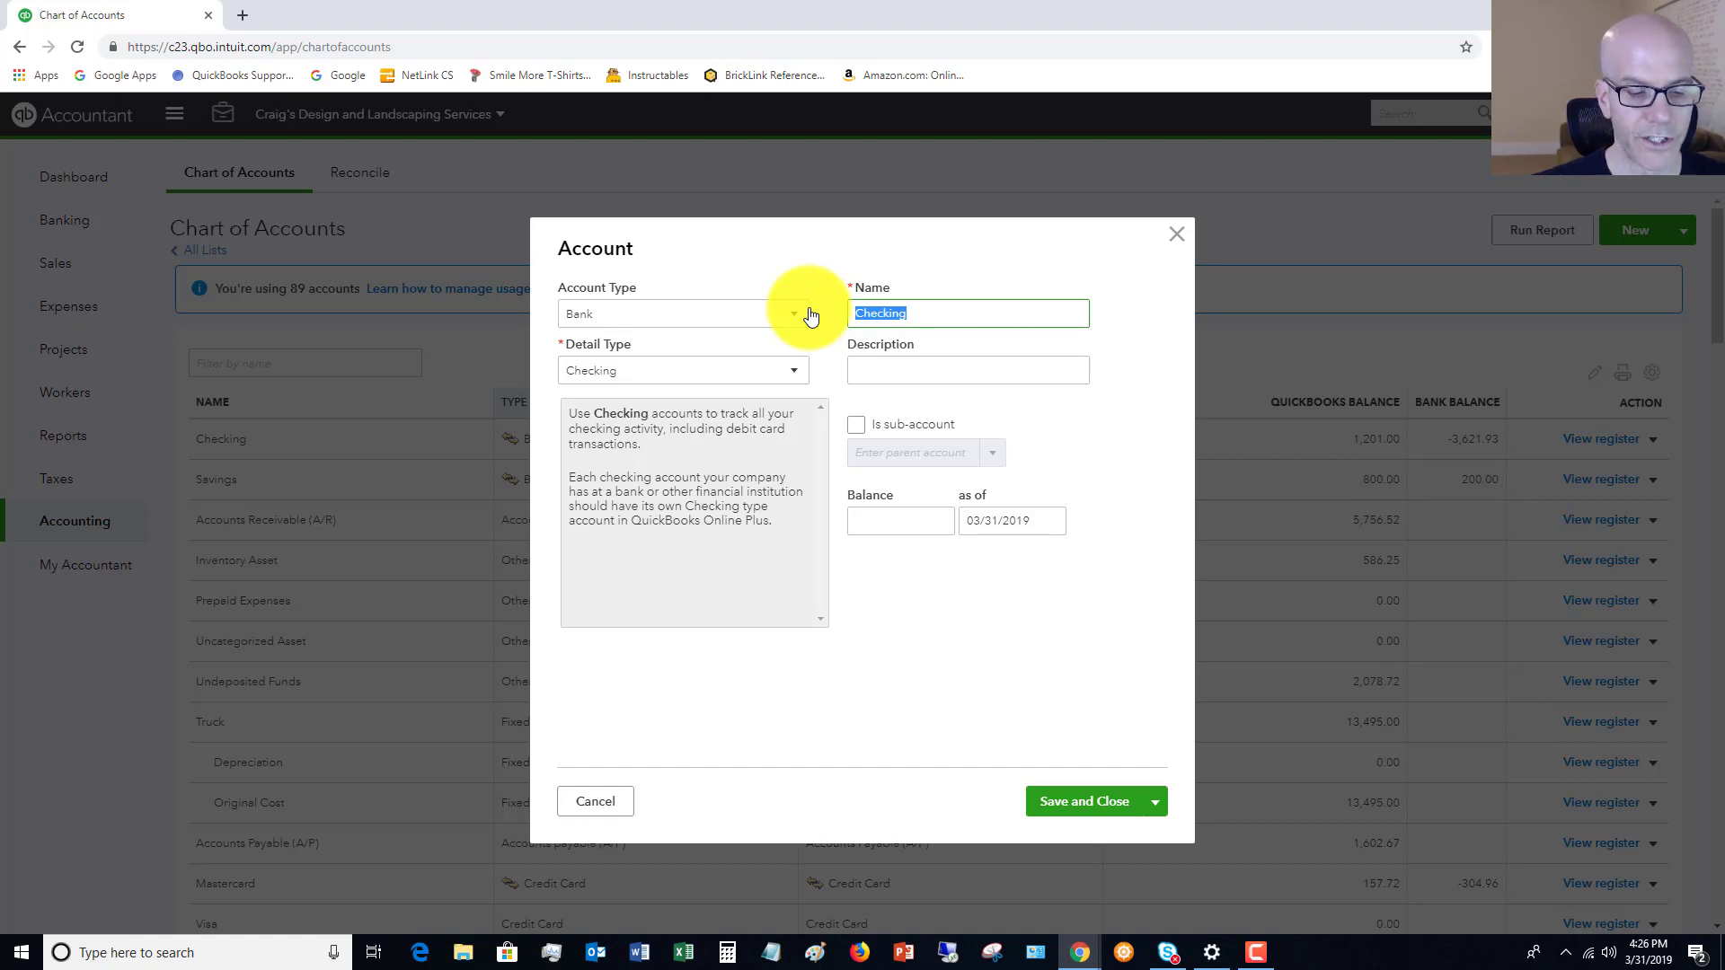
text(Ba)
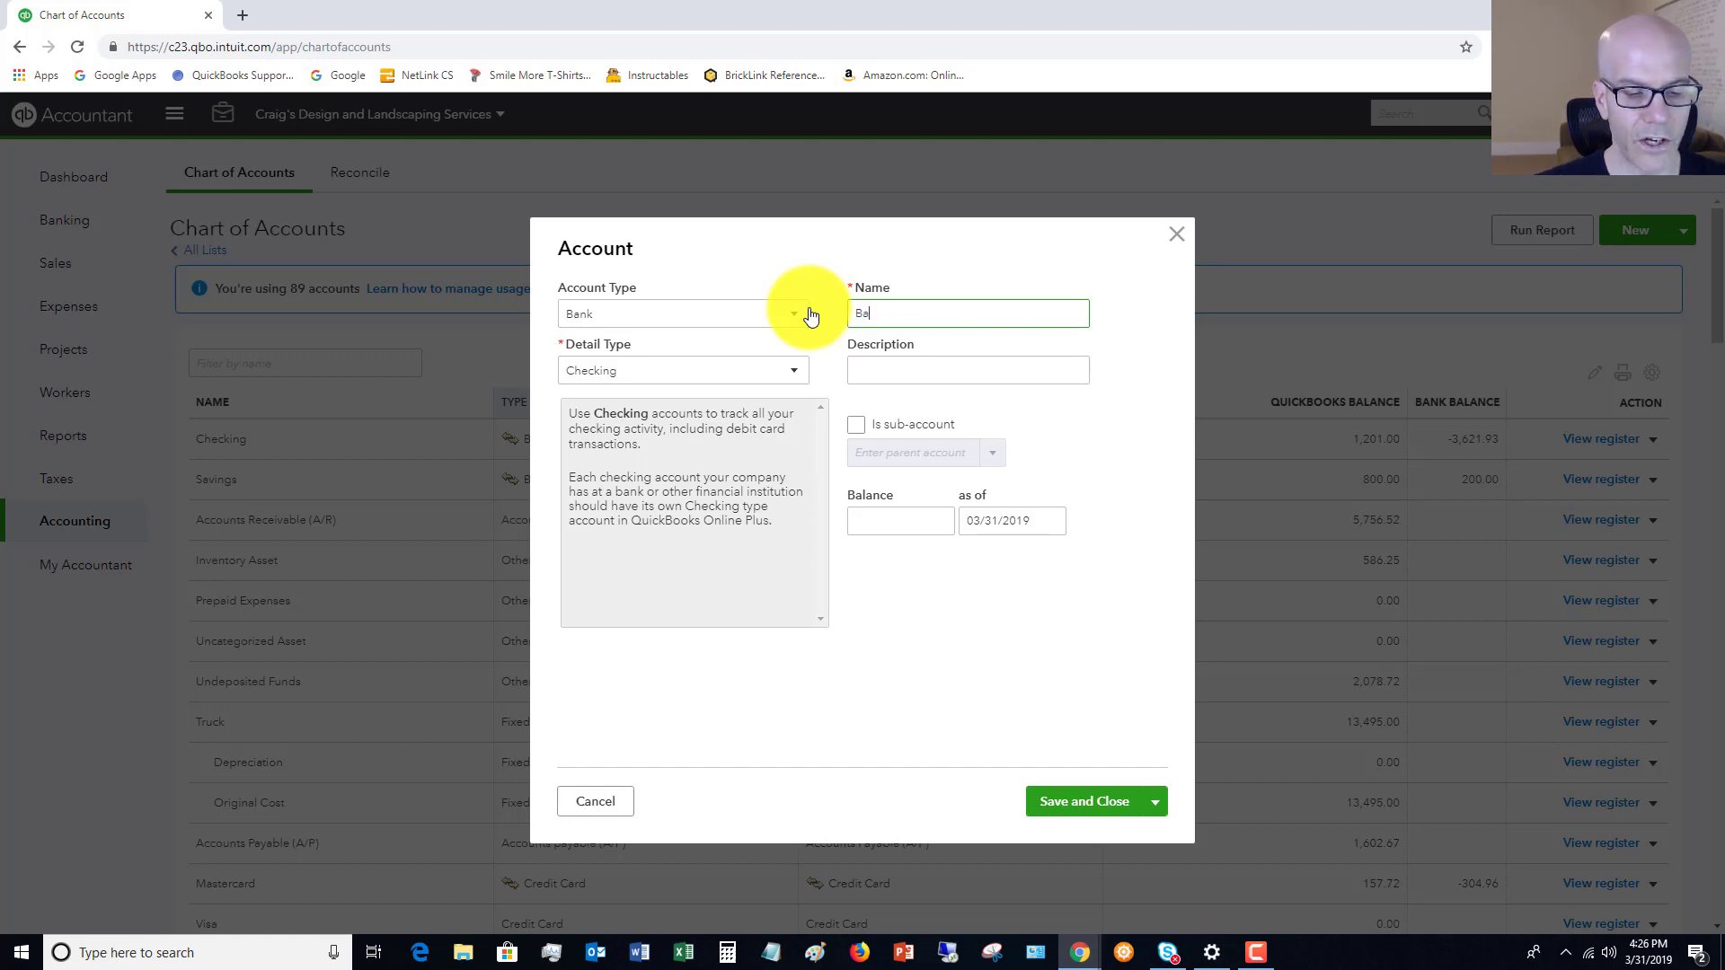
text(nk of Amer)
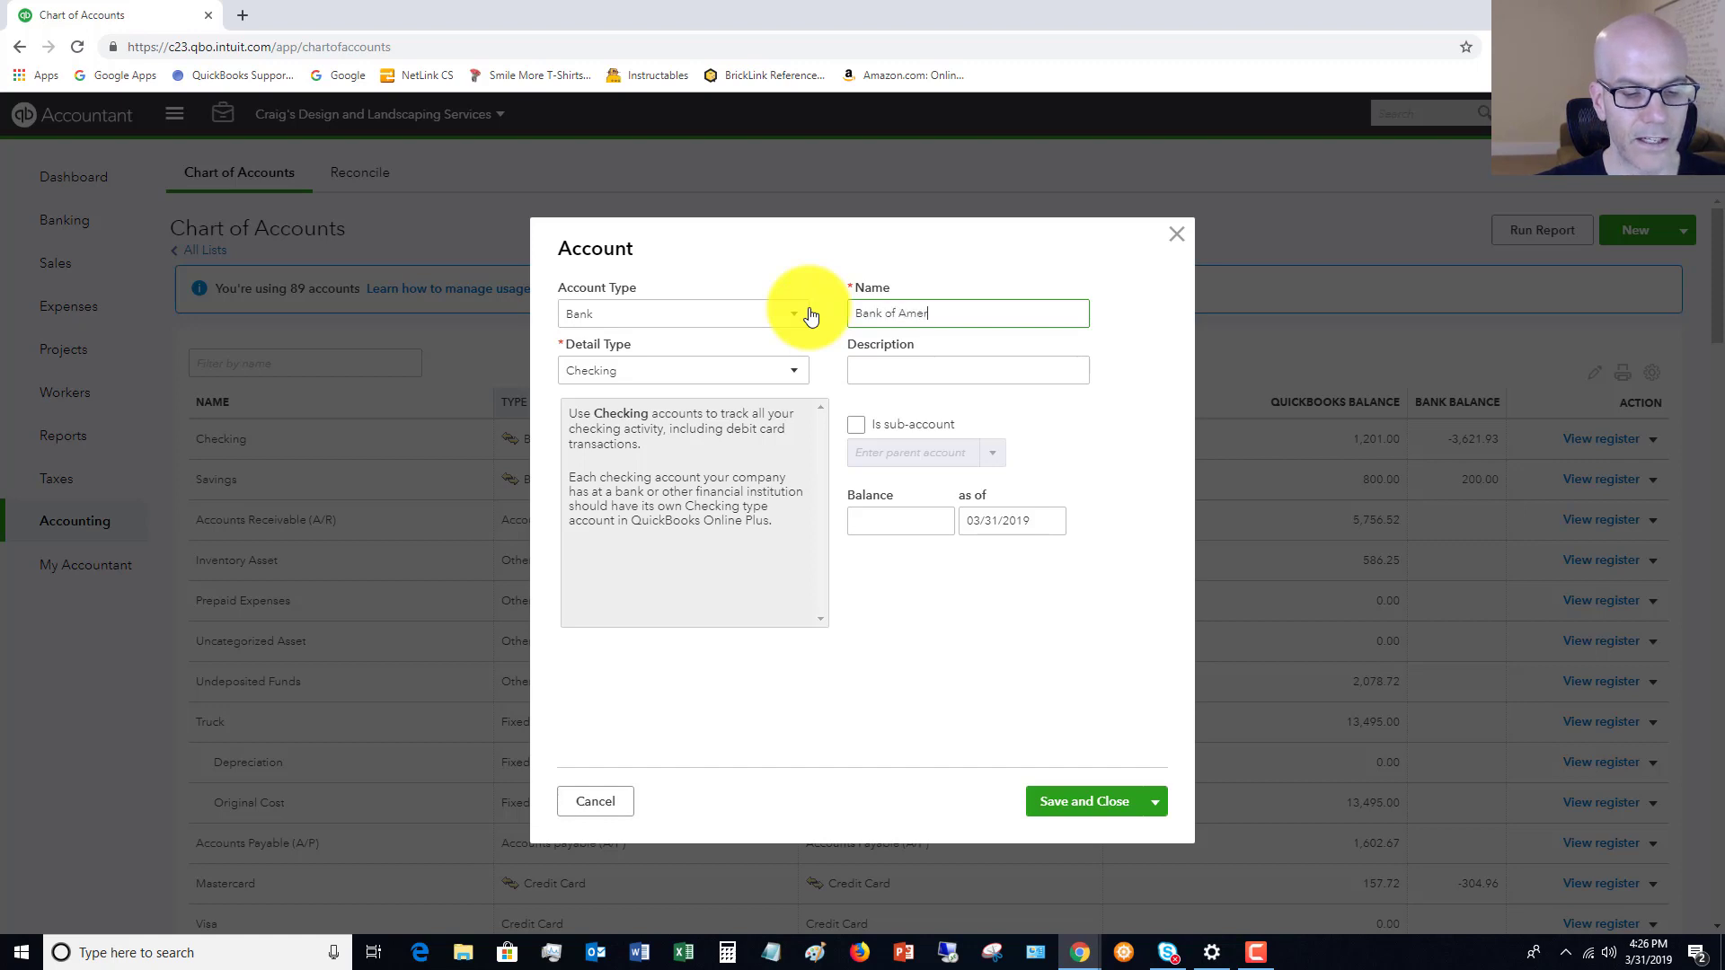
text(ica Checking)
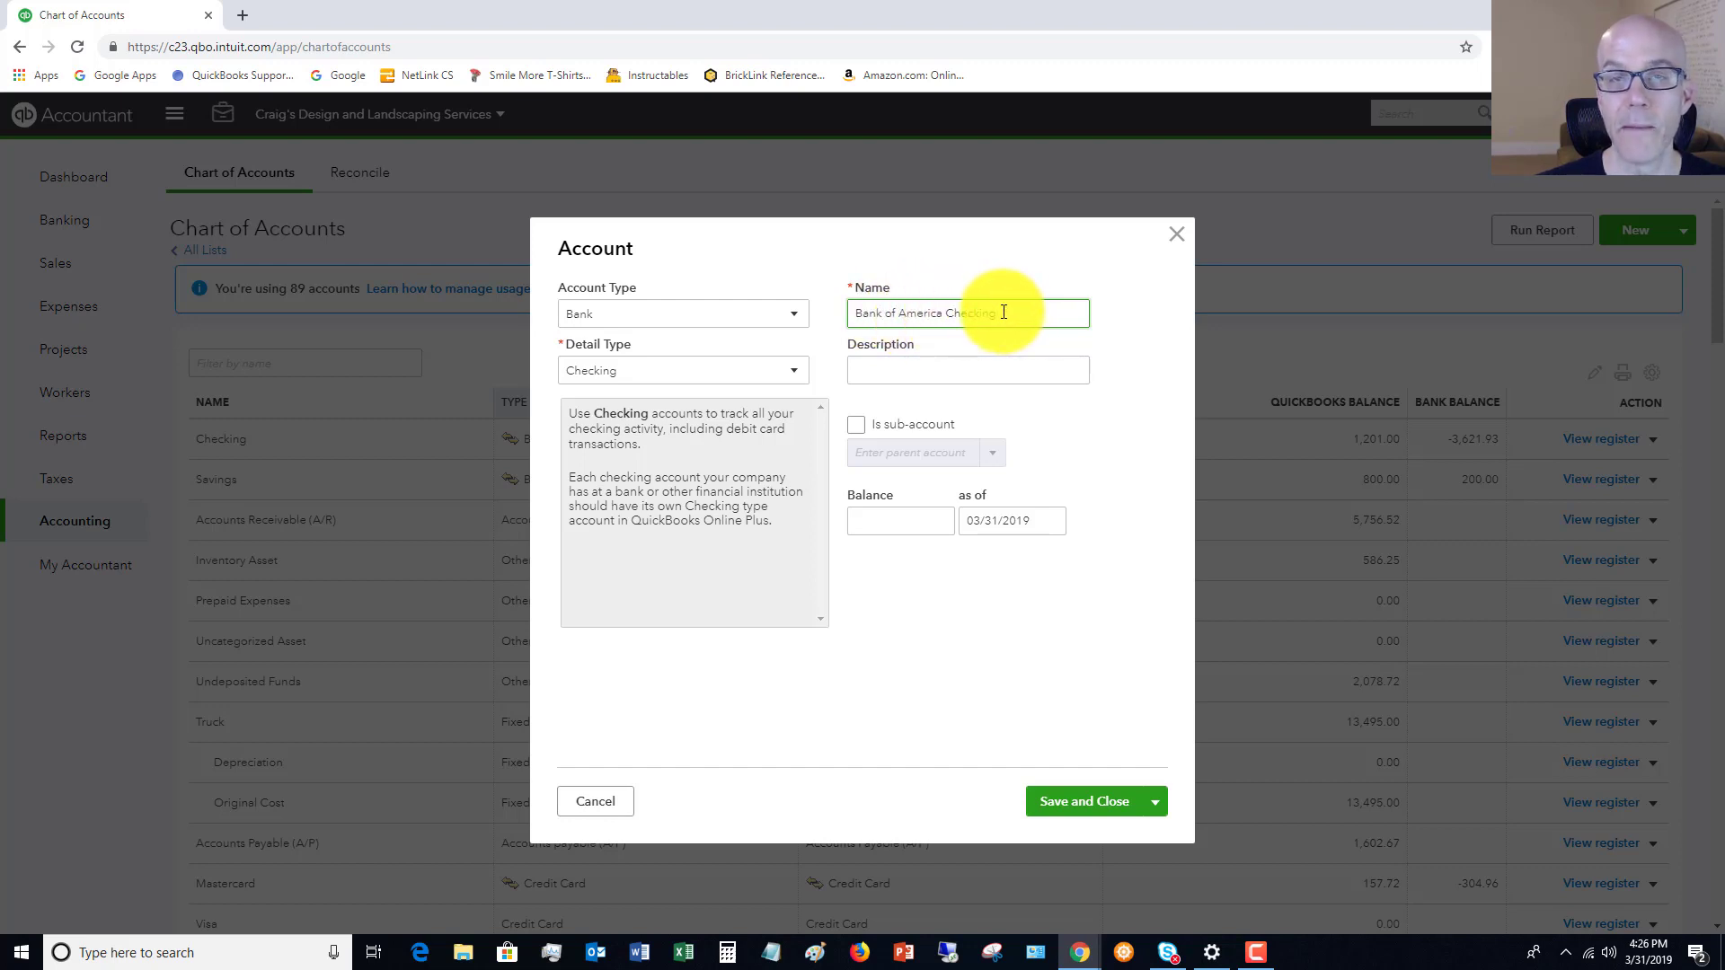
click(1103, 798)
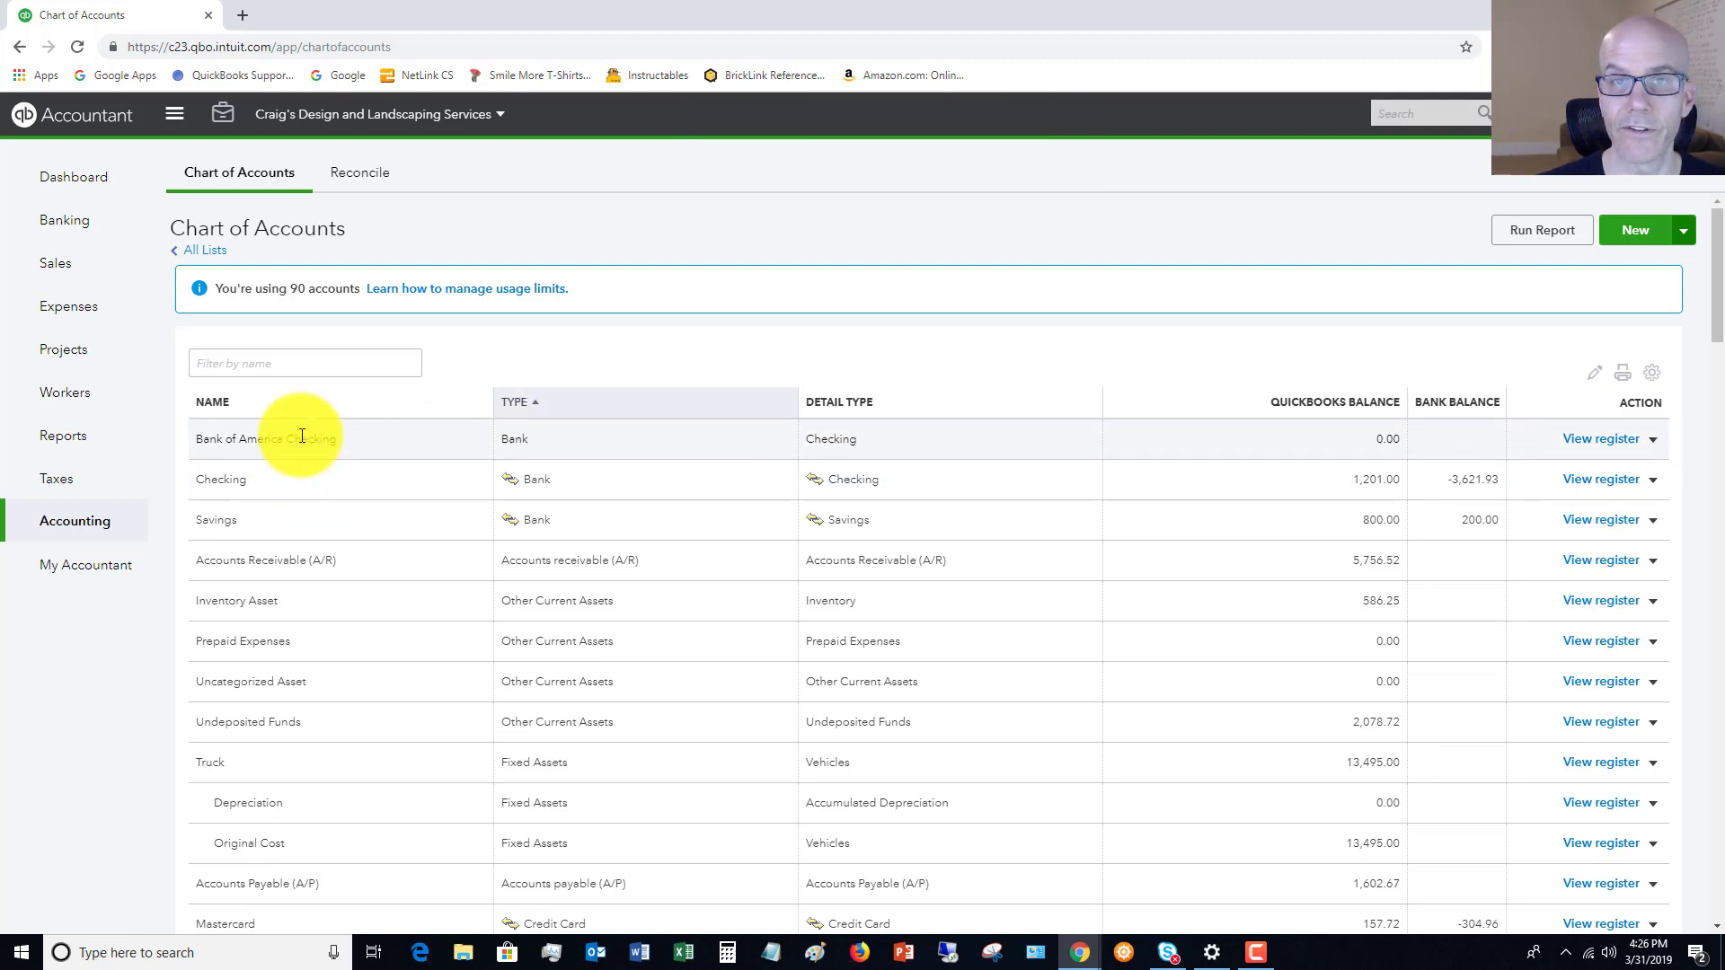
- Add 'BOA - [last four digits] - Operating' as a sub-account of Bank of America Checking, using Save and New
click(1632, 236)
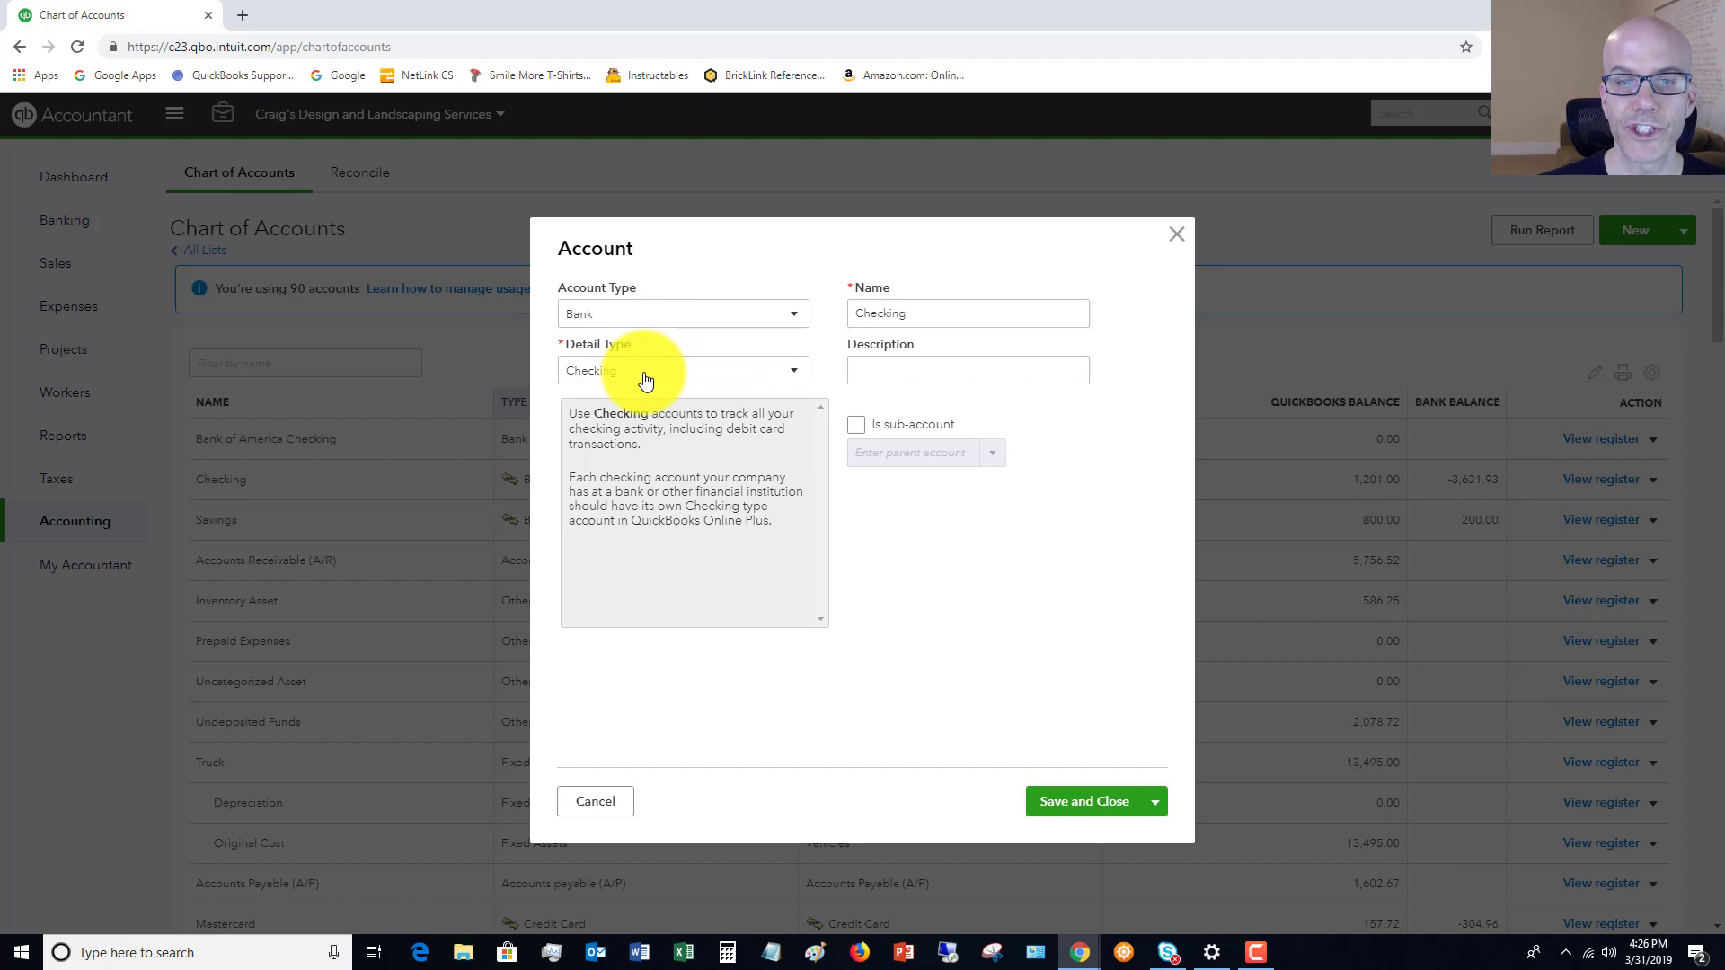
drag(936, 311, 800, 309)
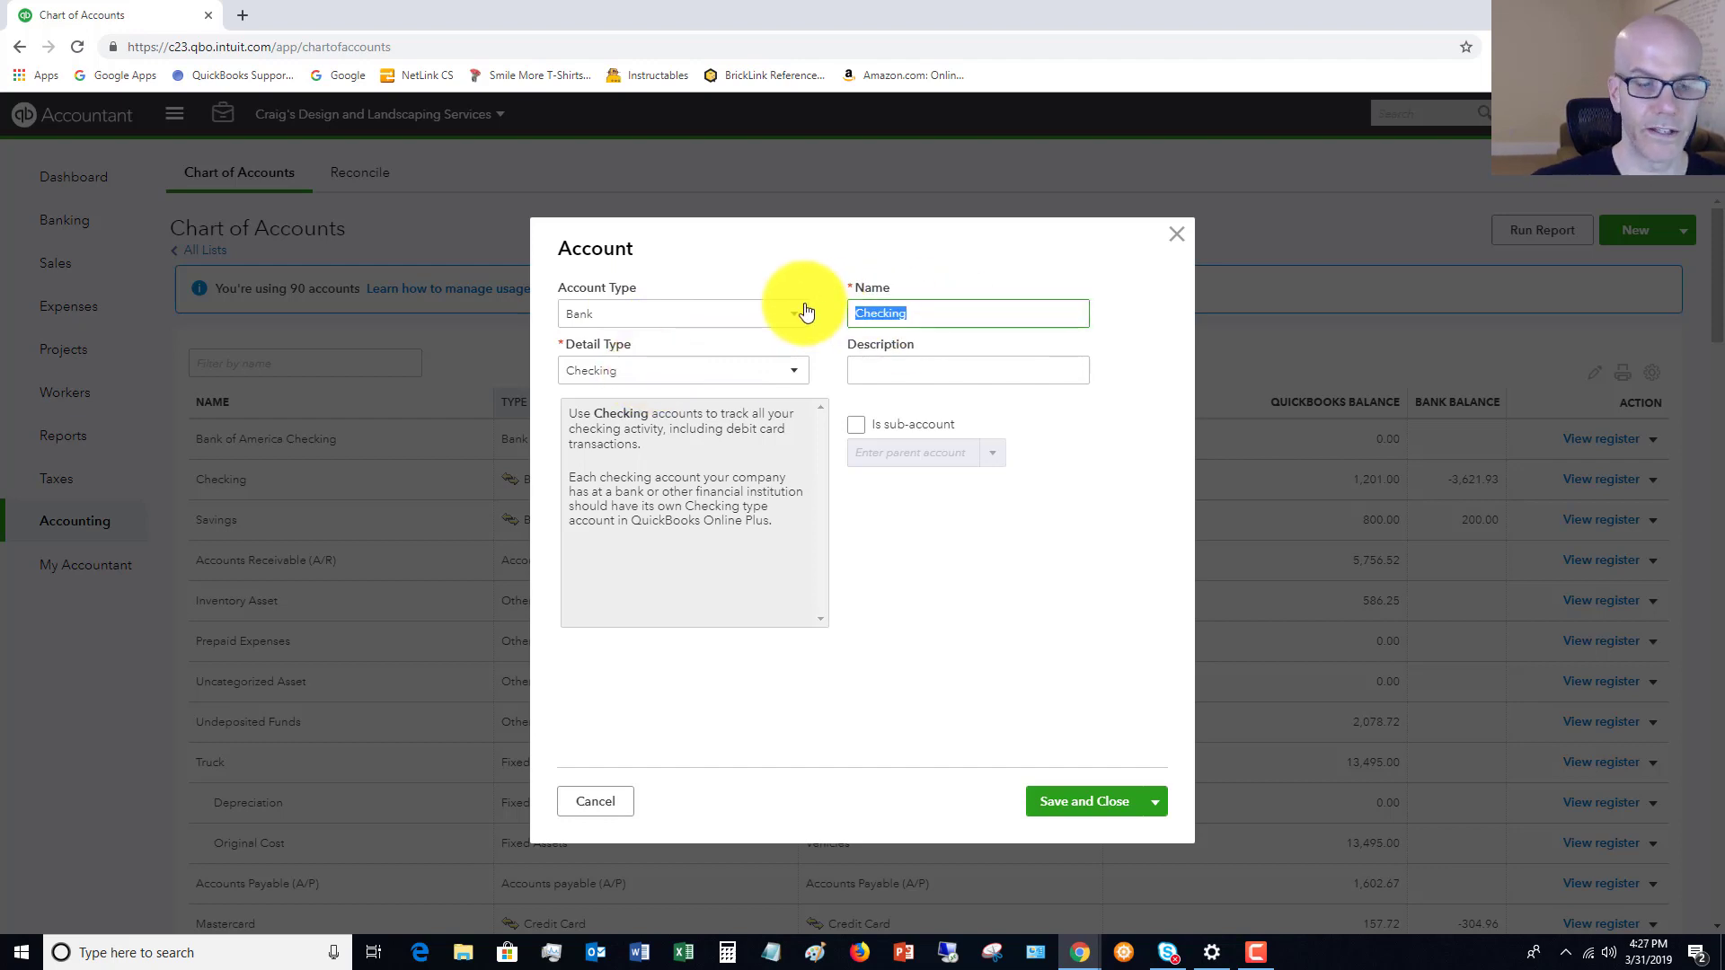
text(BOA)
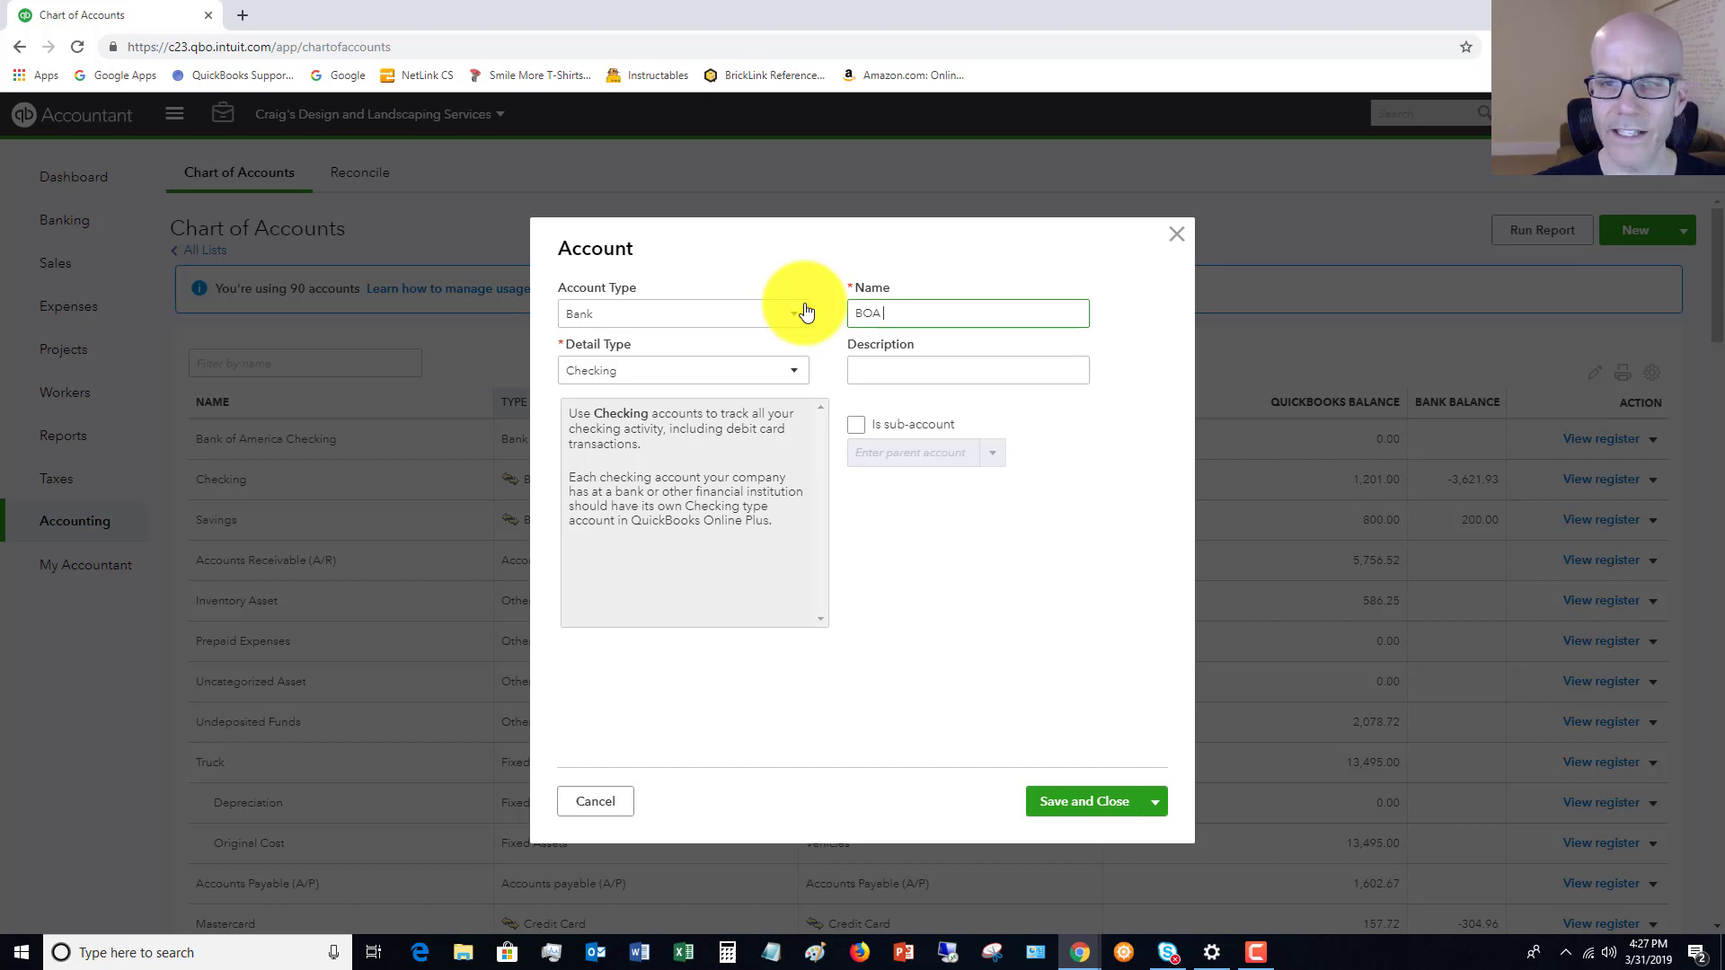
text( - 3)
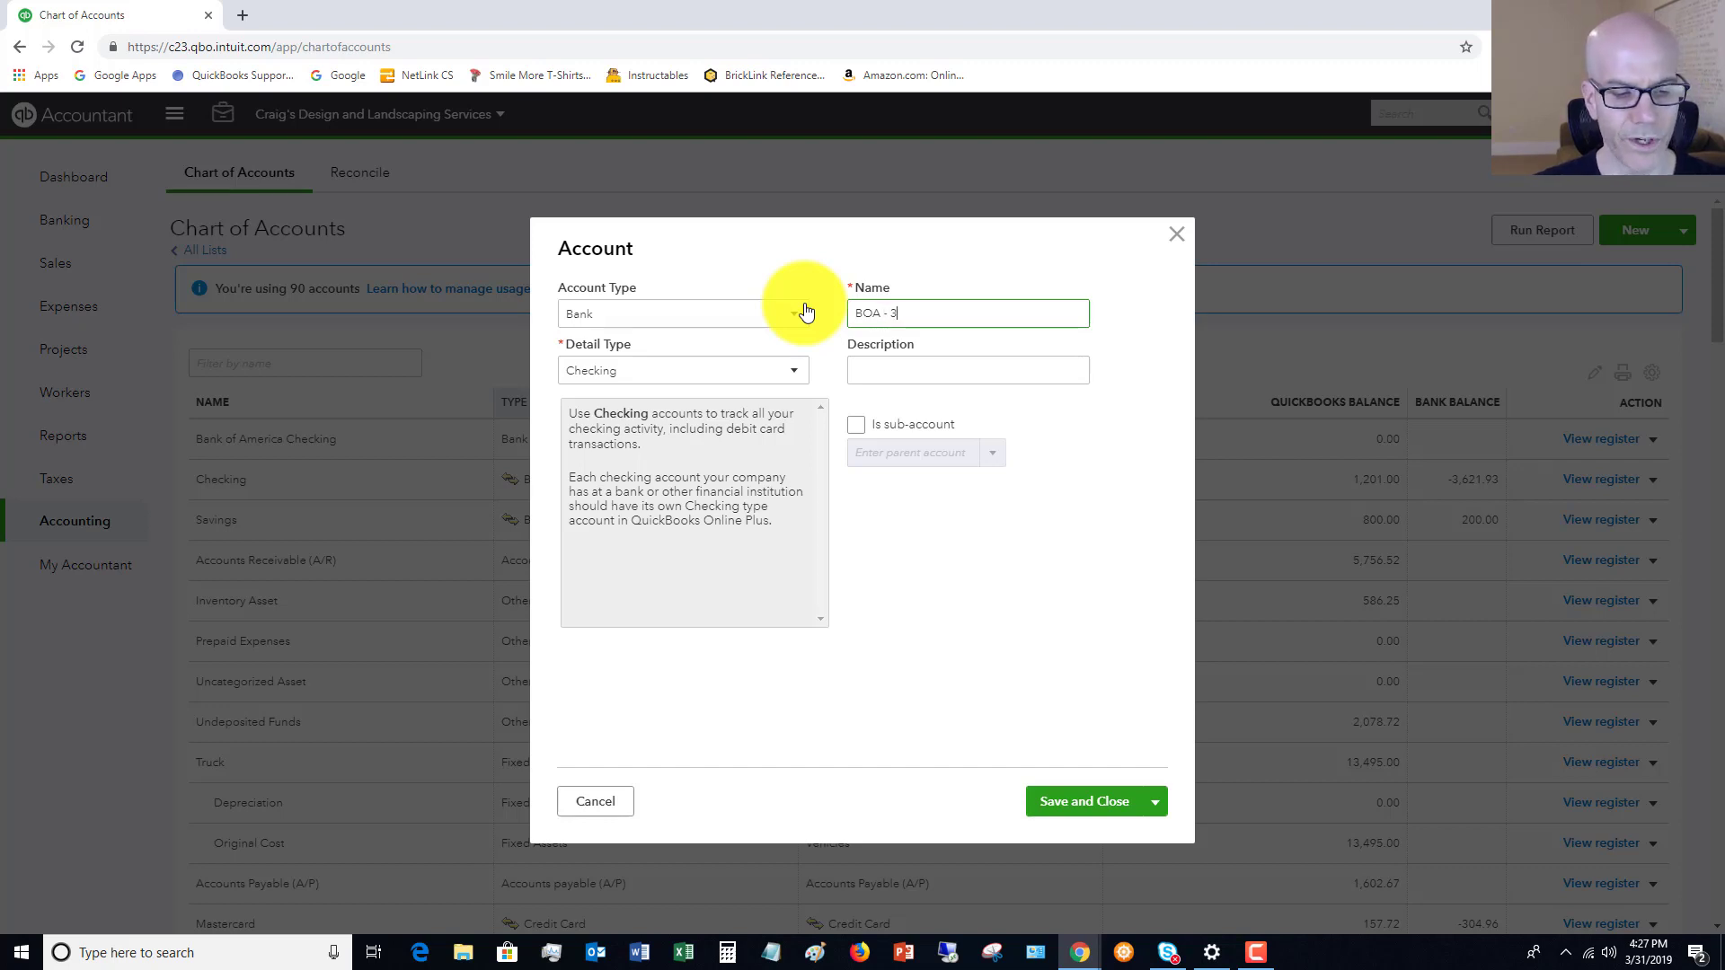
text(245)
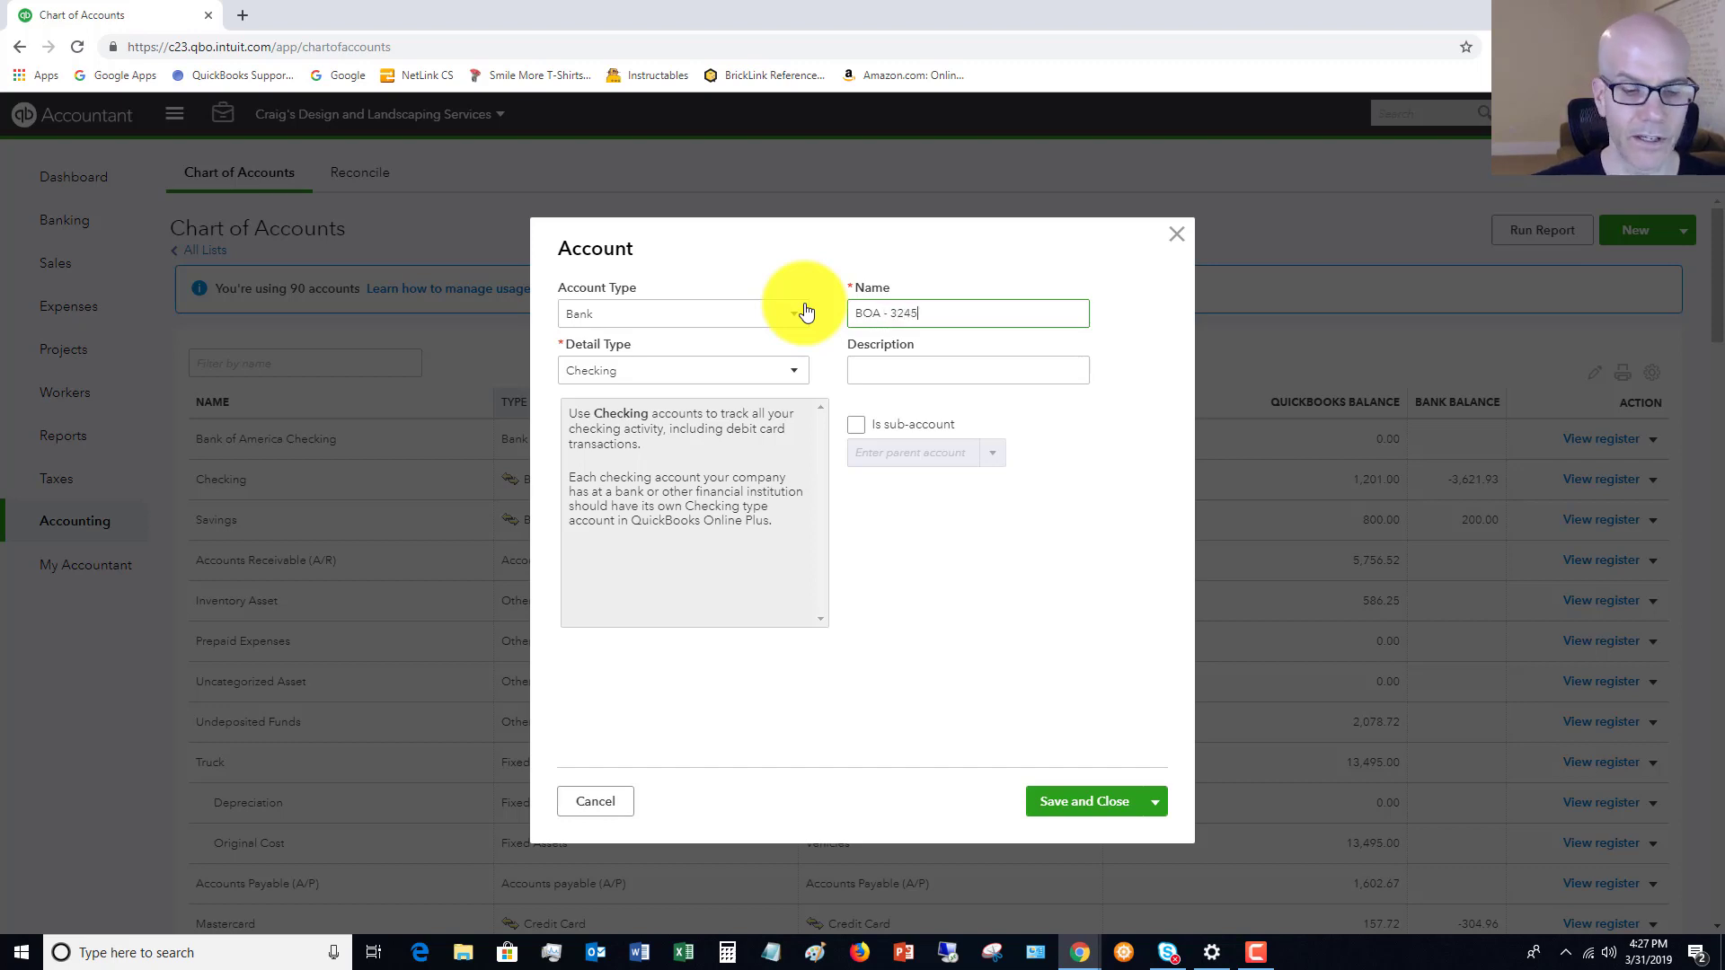
text( - )
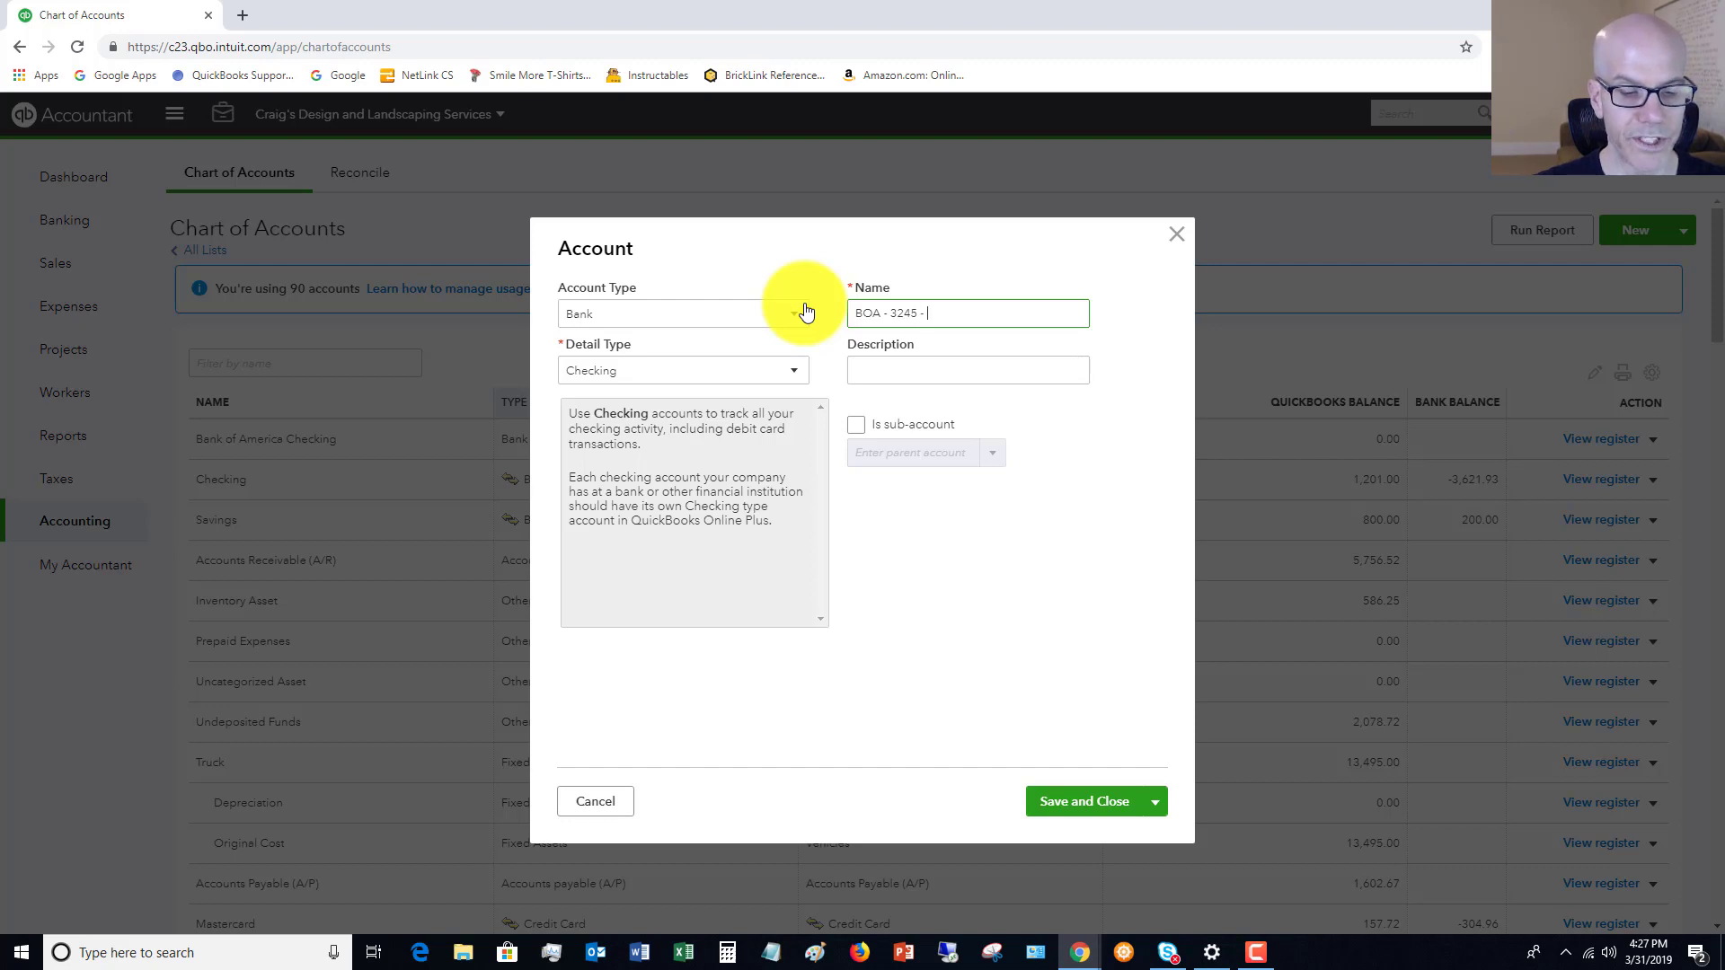
text(Operating)
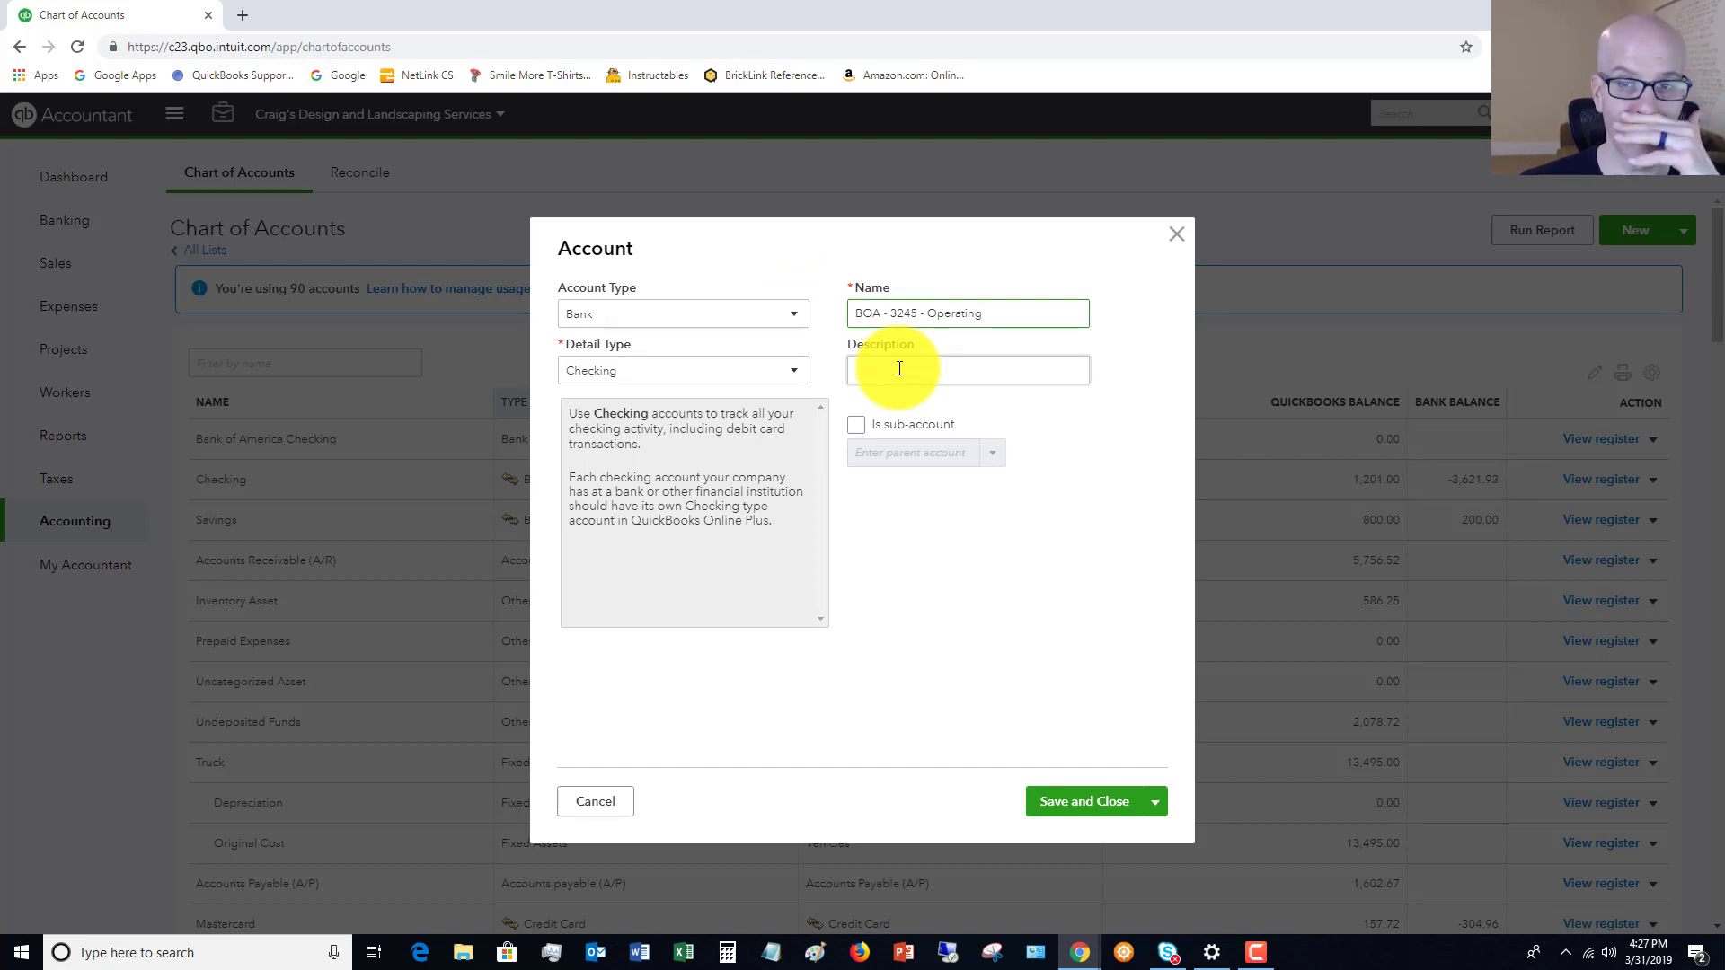
click(855, 424)
click(1000, 459)
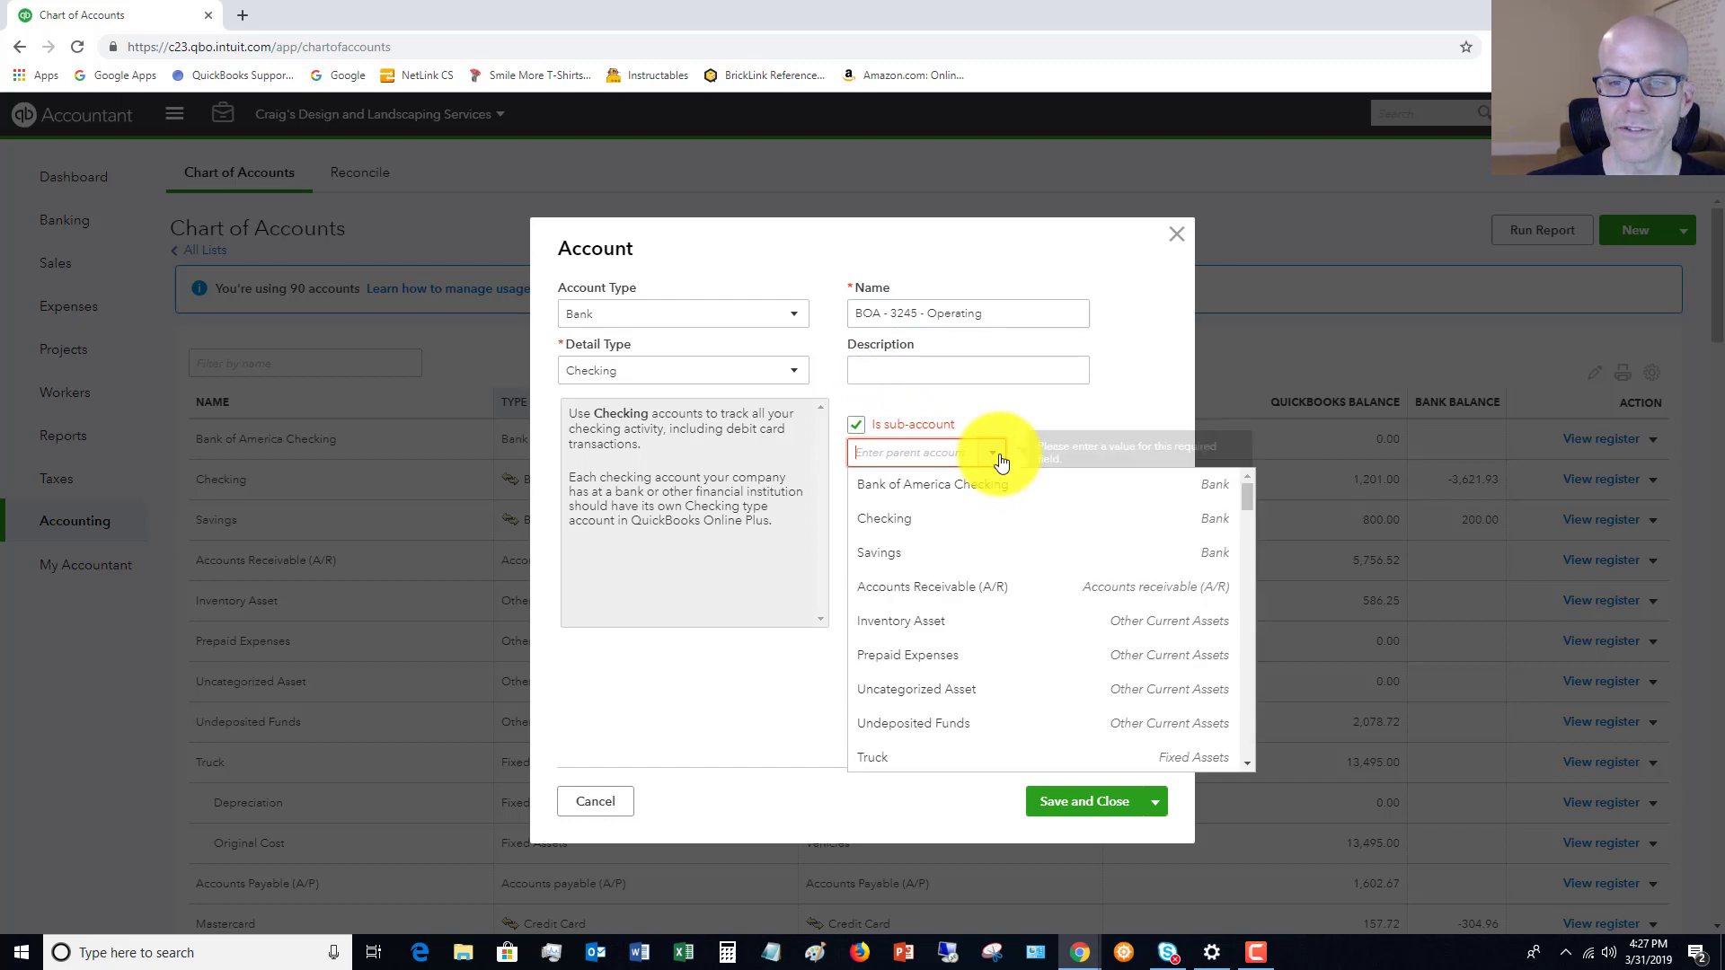
click(944, 486)
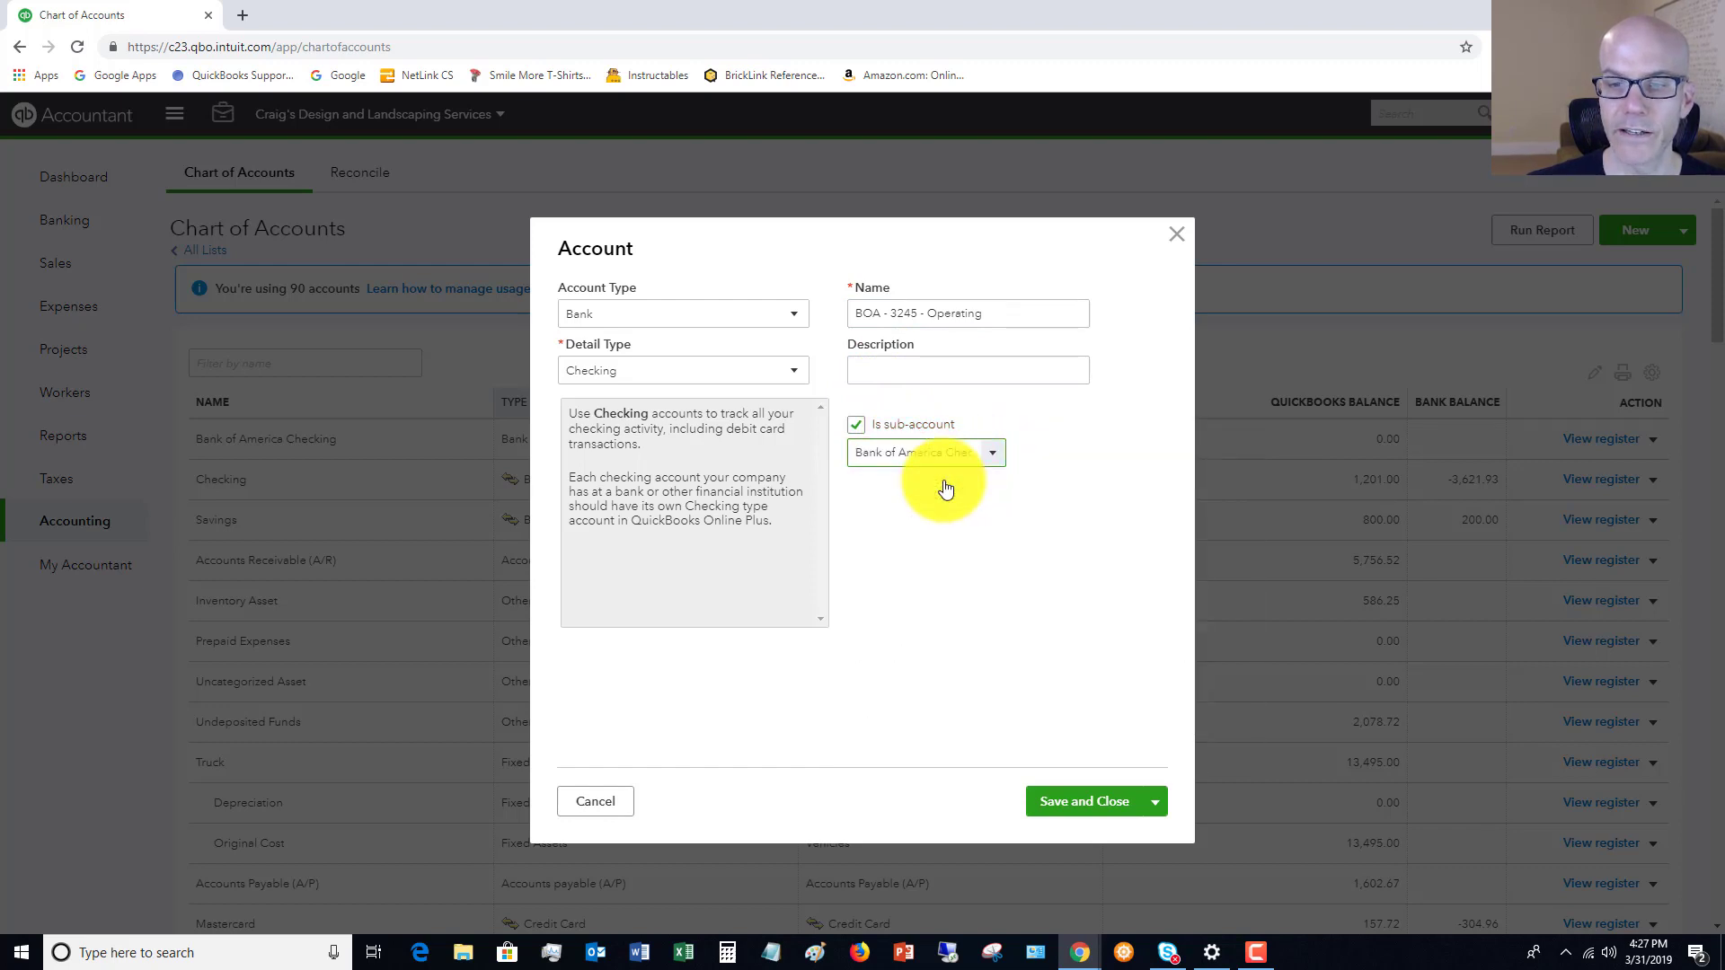
click(1155, 801)
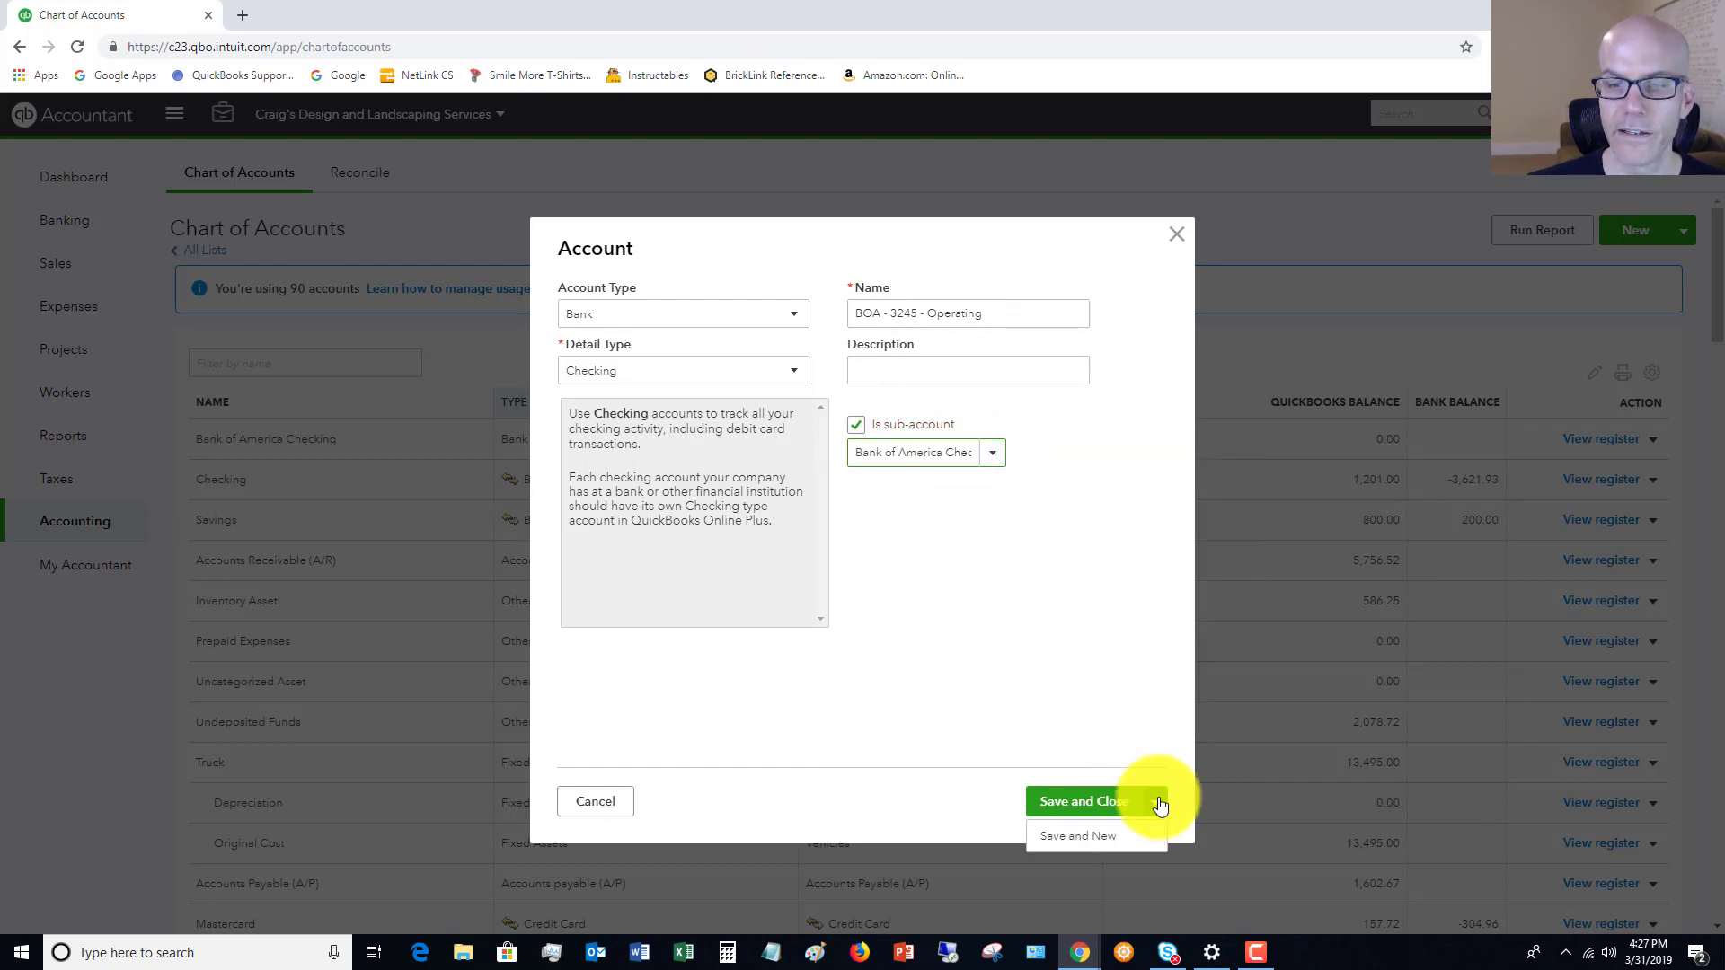
click(1078, 838)
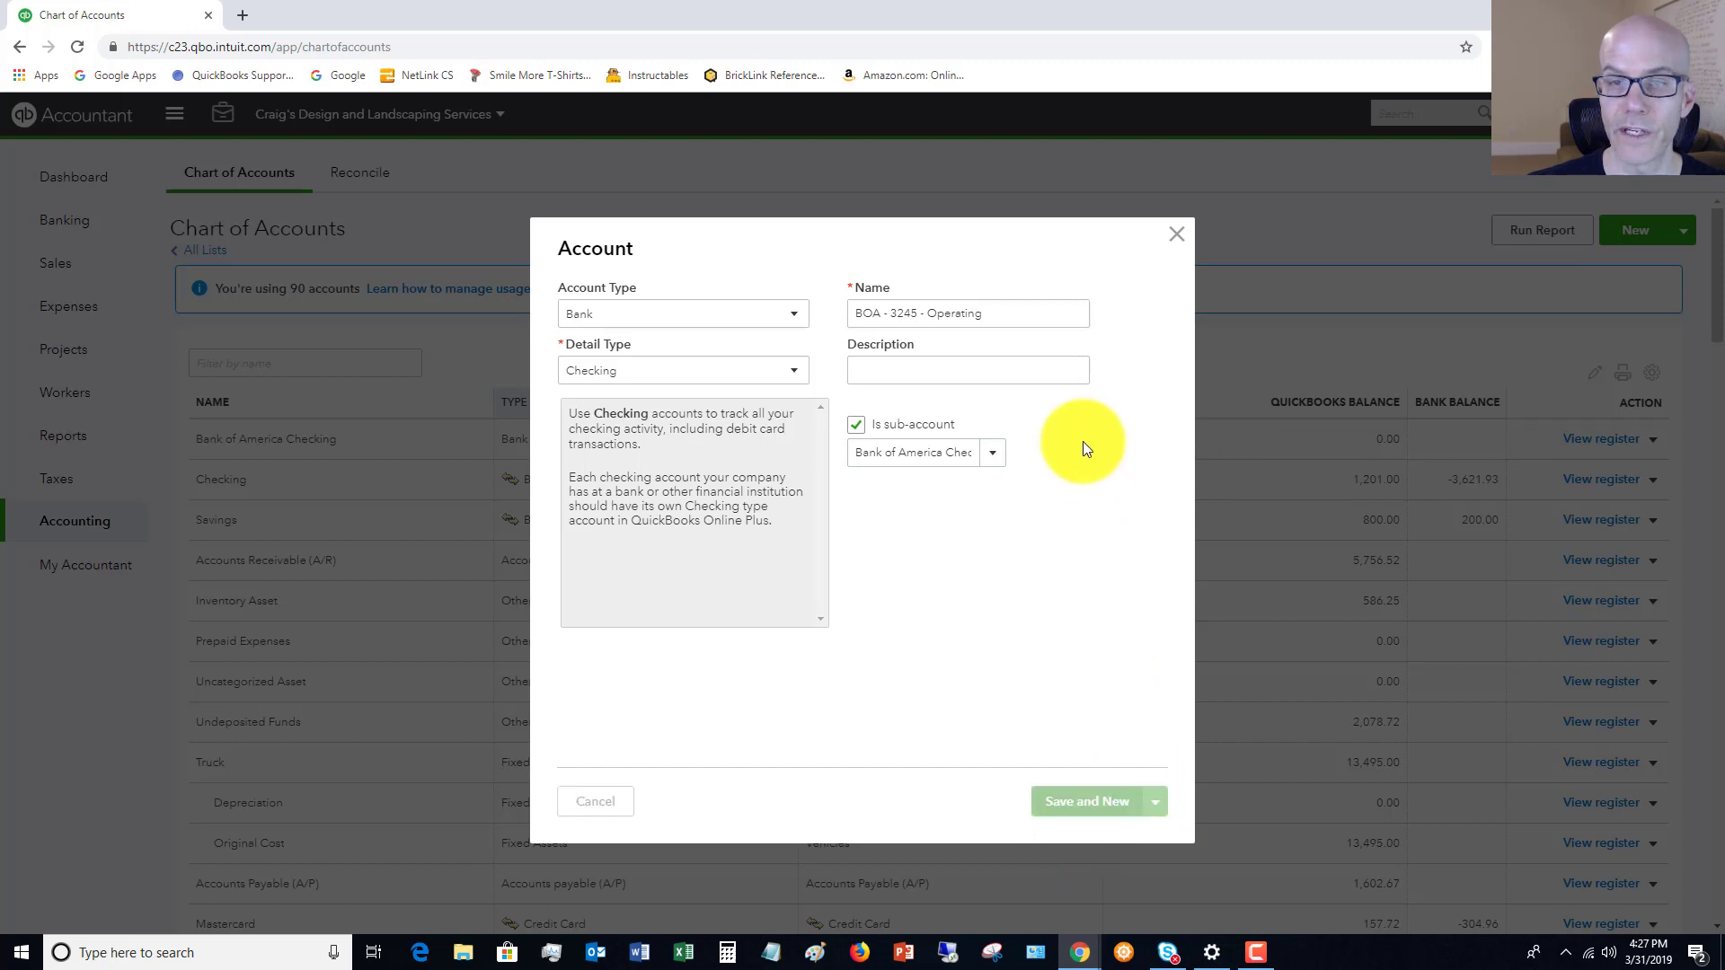
- Create Bank/Checking account 'BOA - [last four digits] - Income' under Bank of America Checking, using Save and New
click(704, 316)
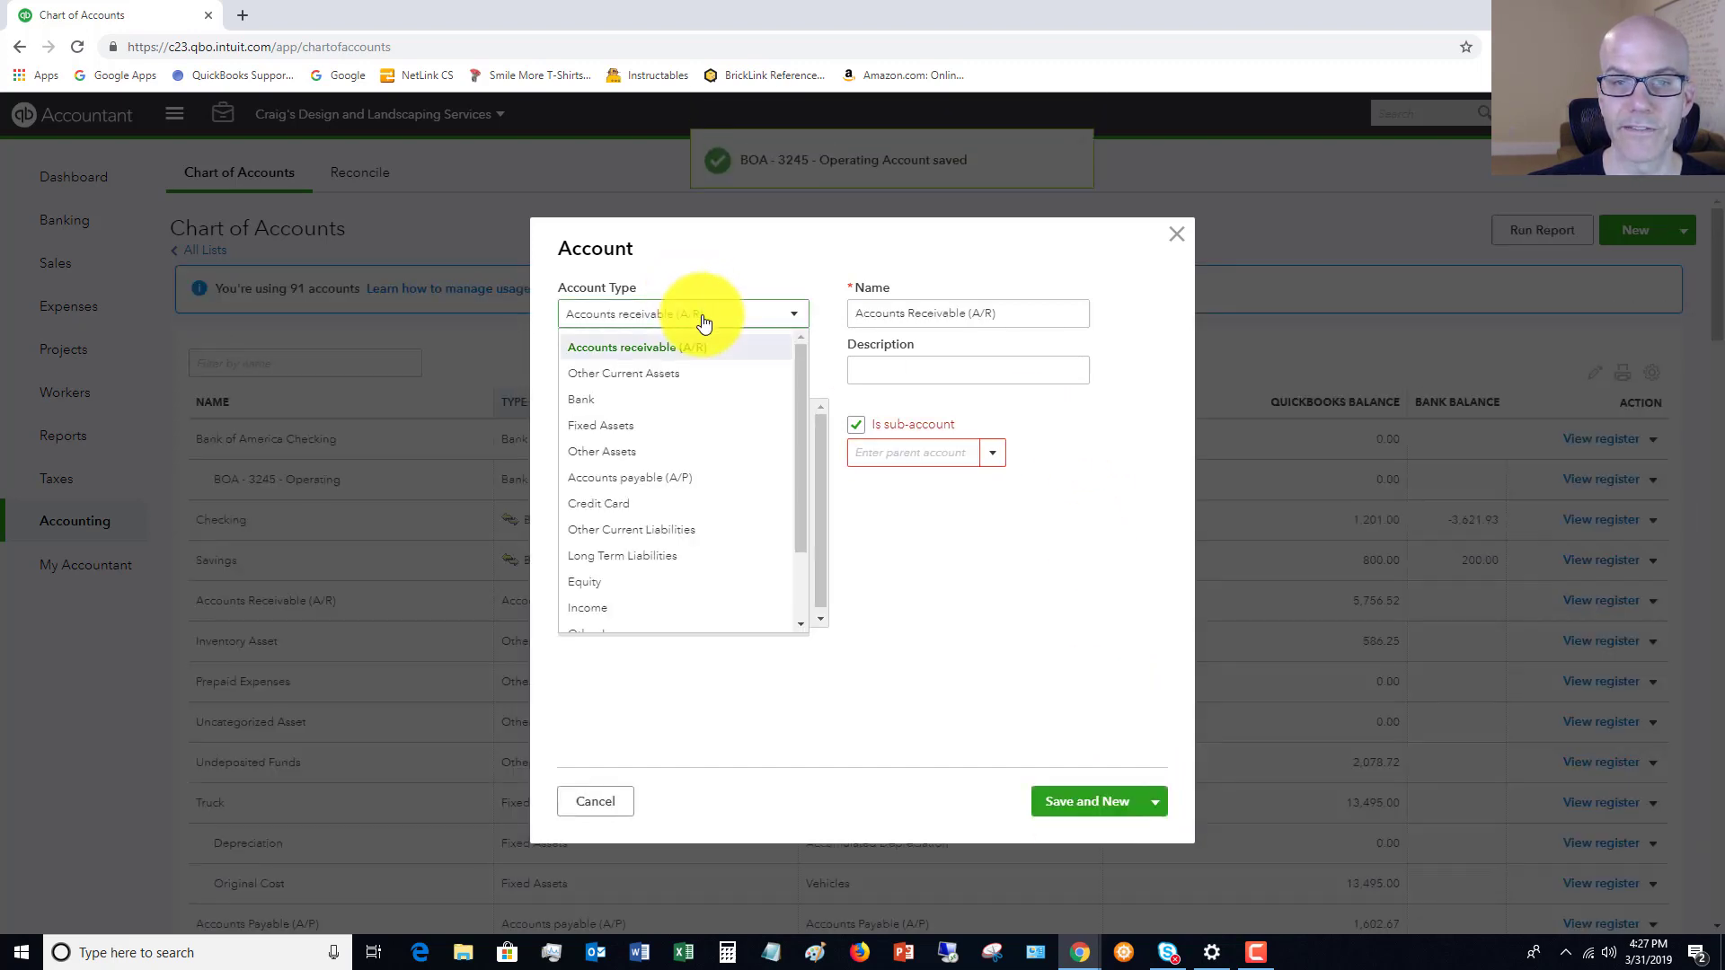
click(628, 396)
click(680, 371)
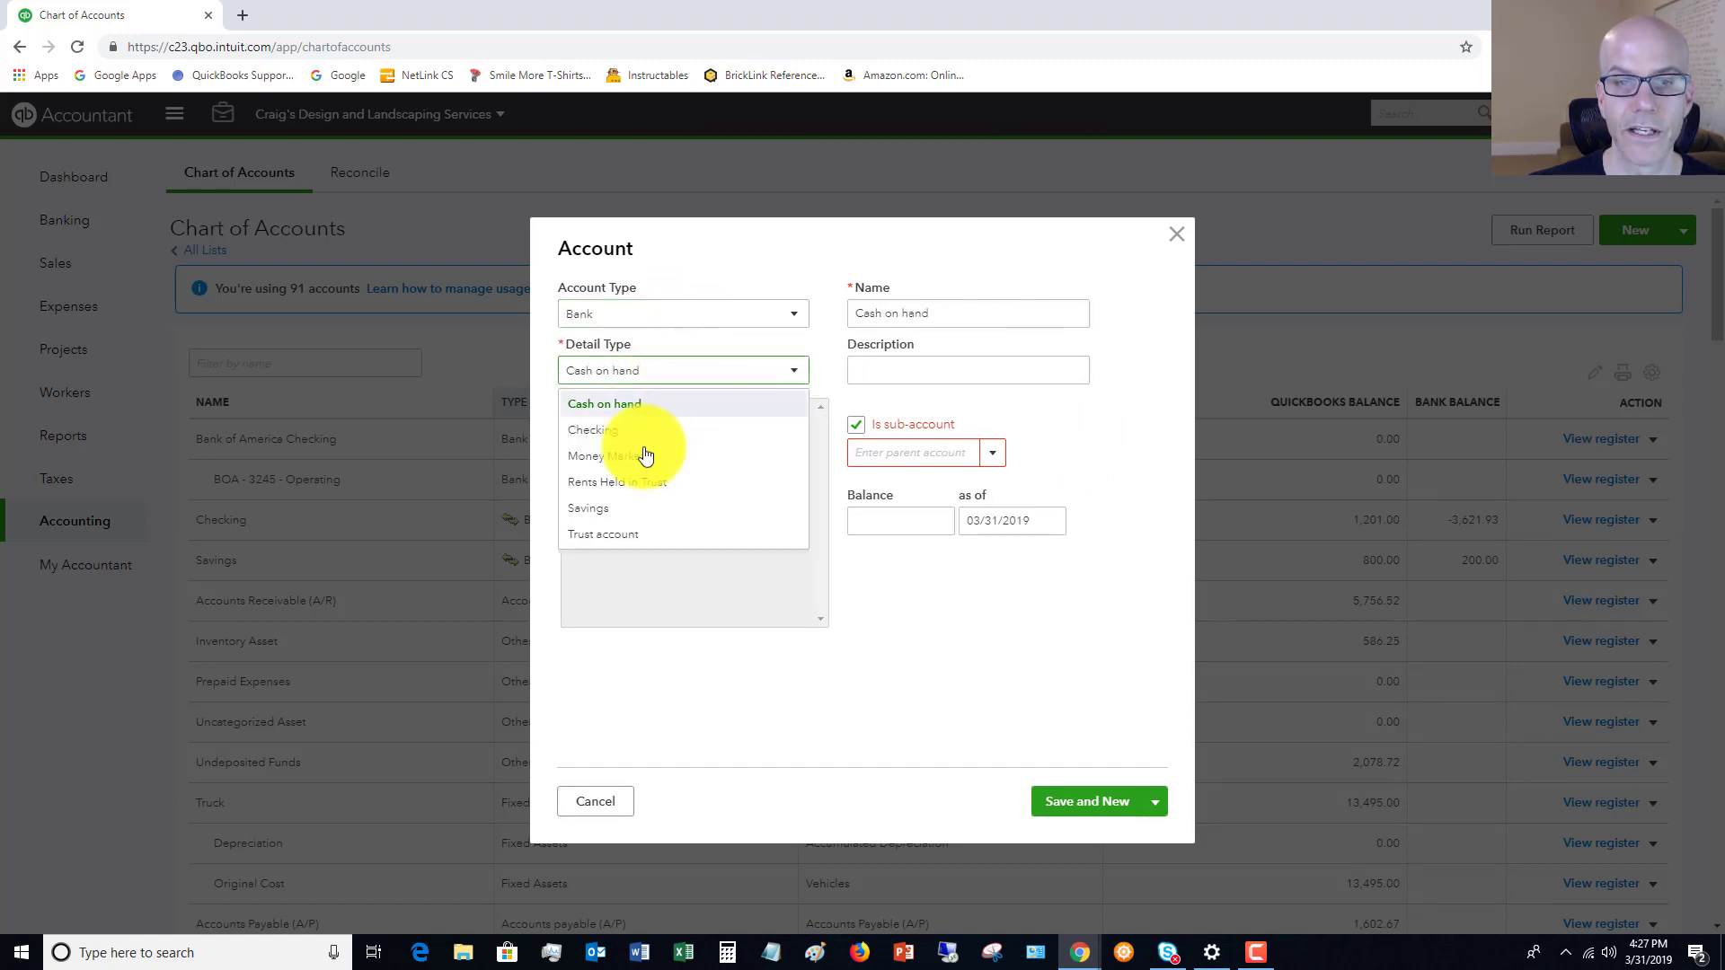
click(627, 433)
drag(955, 312, 809, 319)
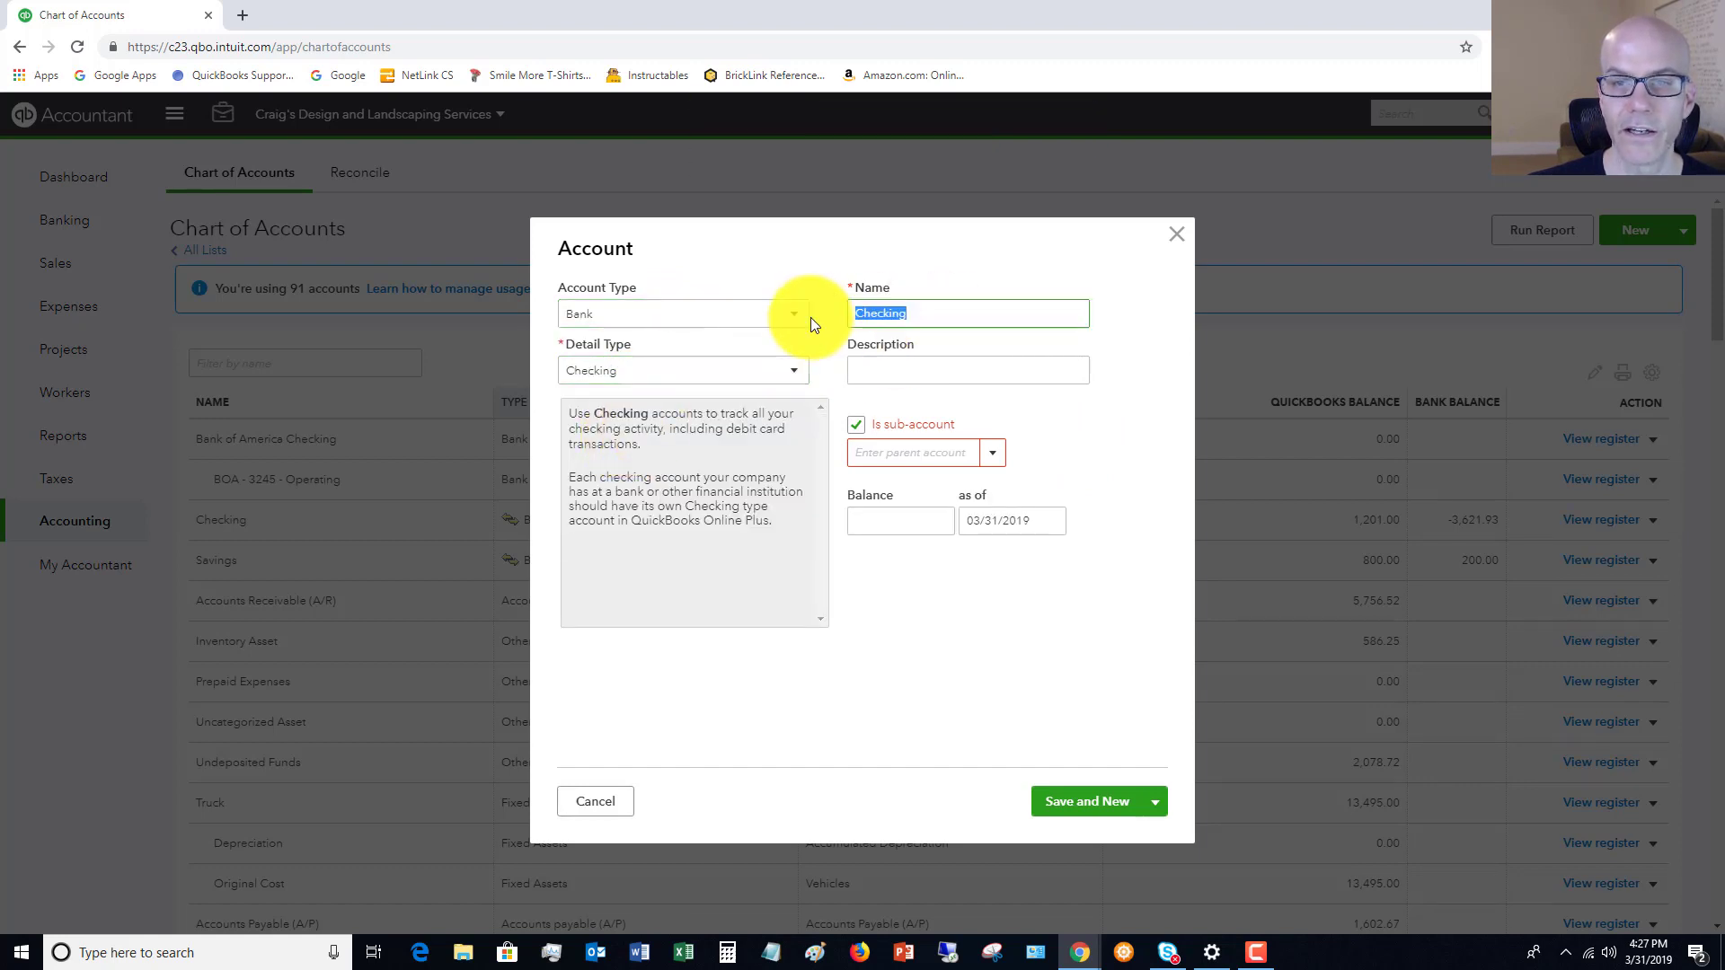
text(BO)
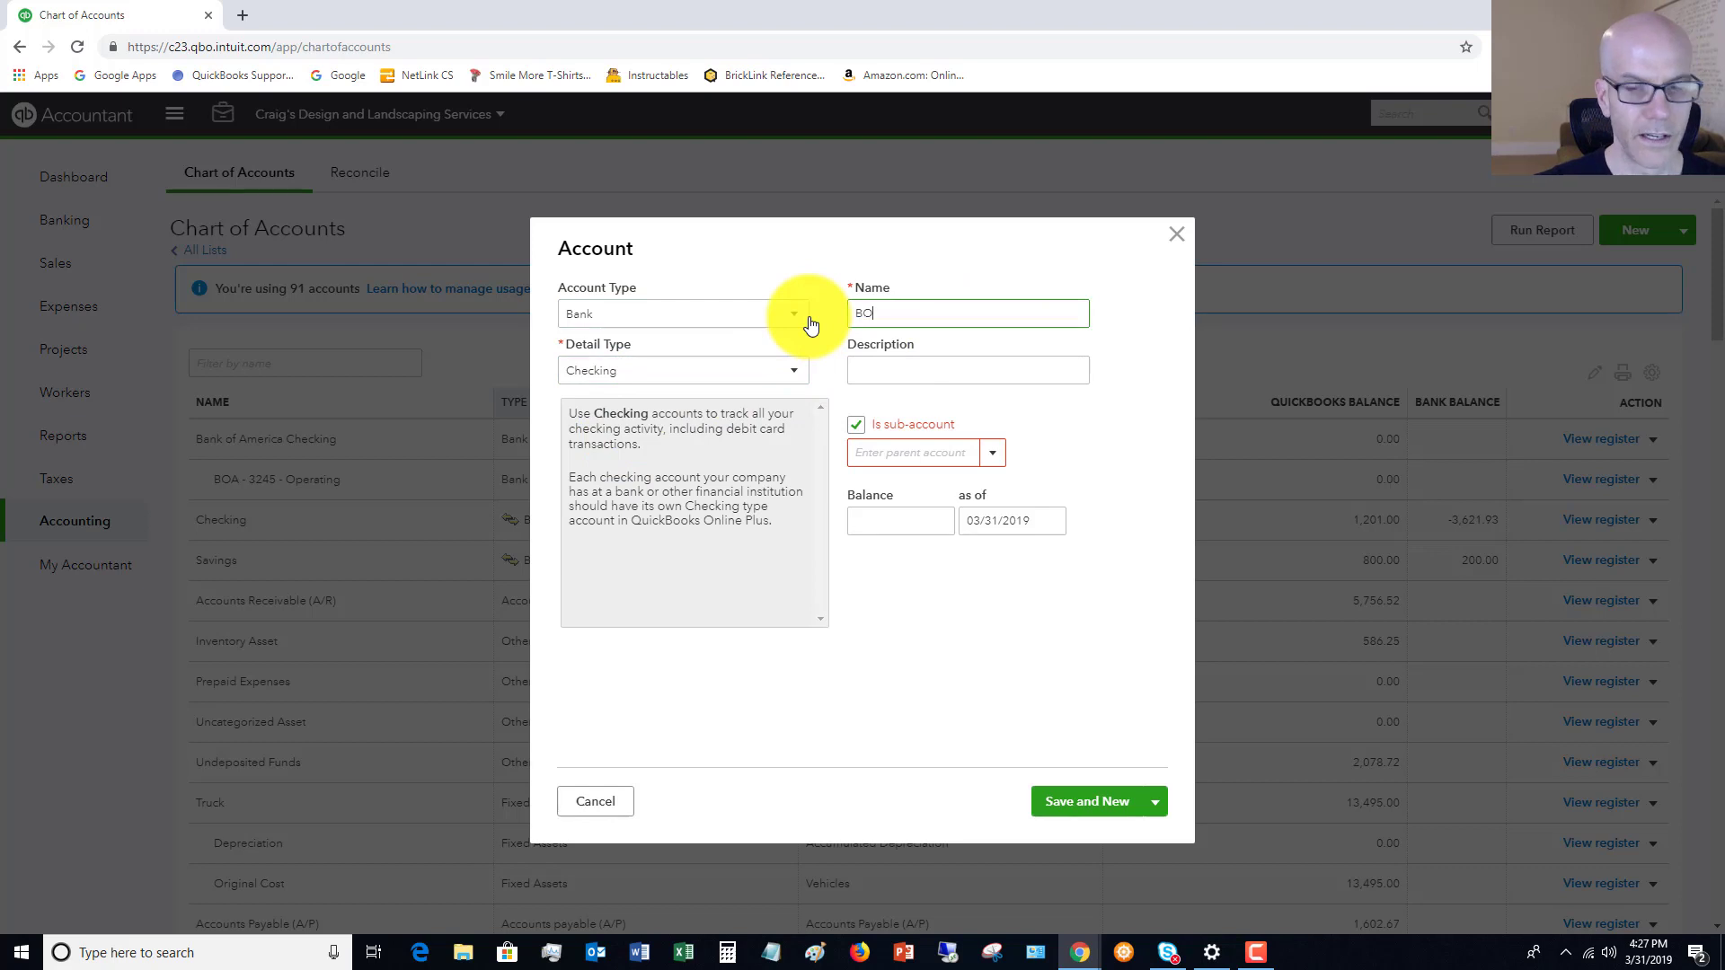
text(A - )
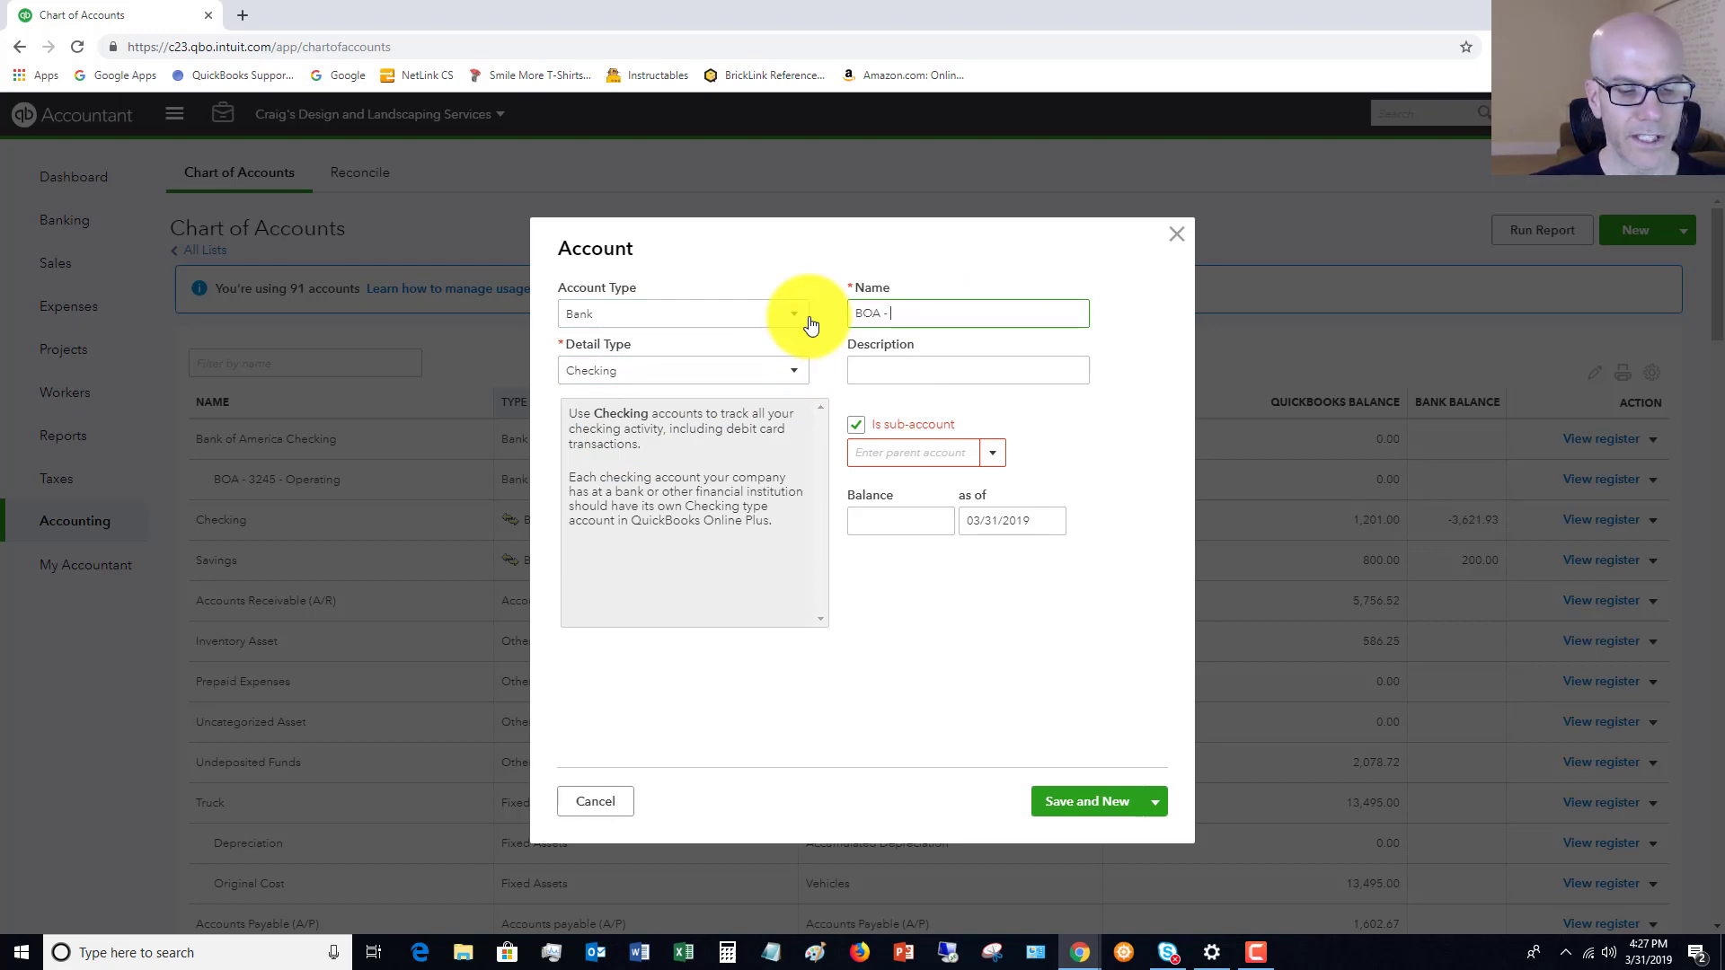
text(6532)
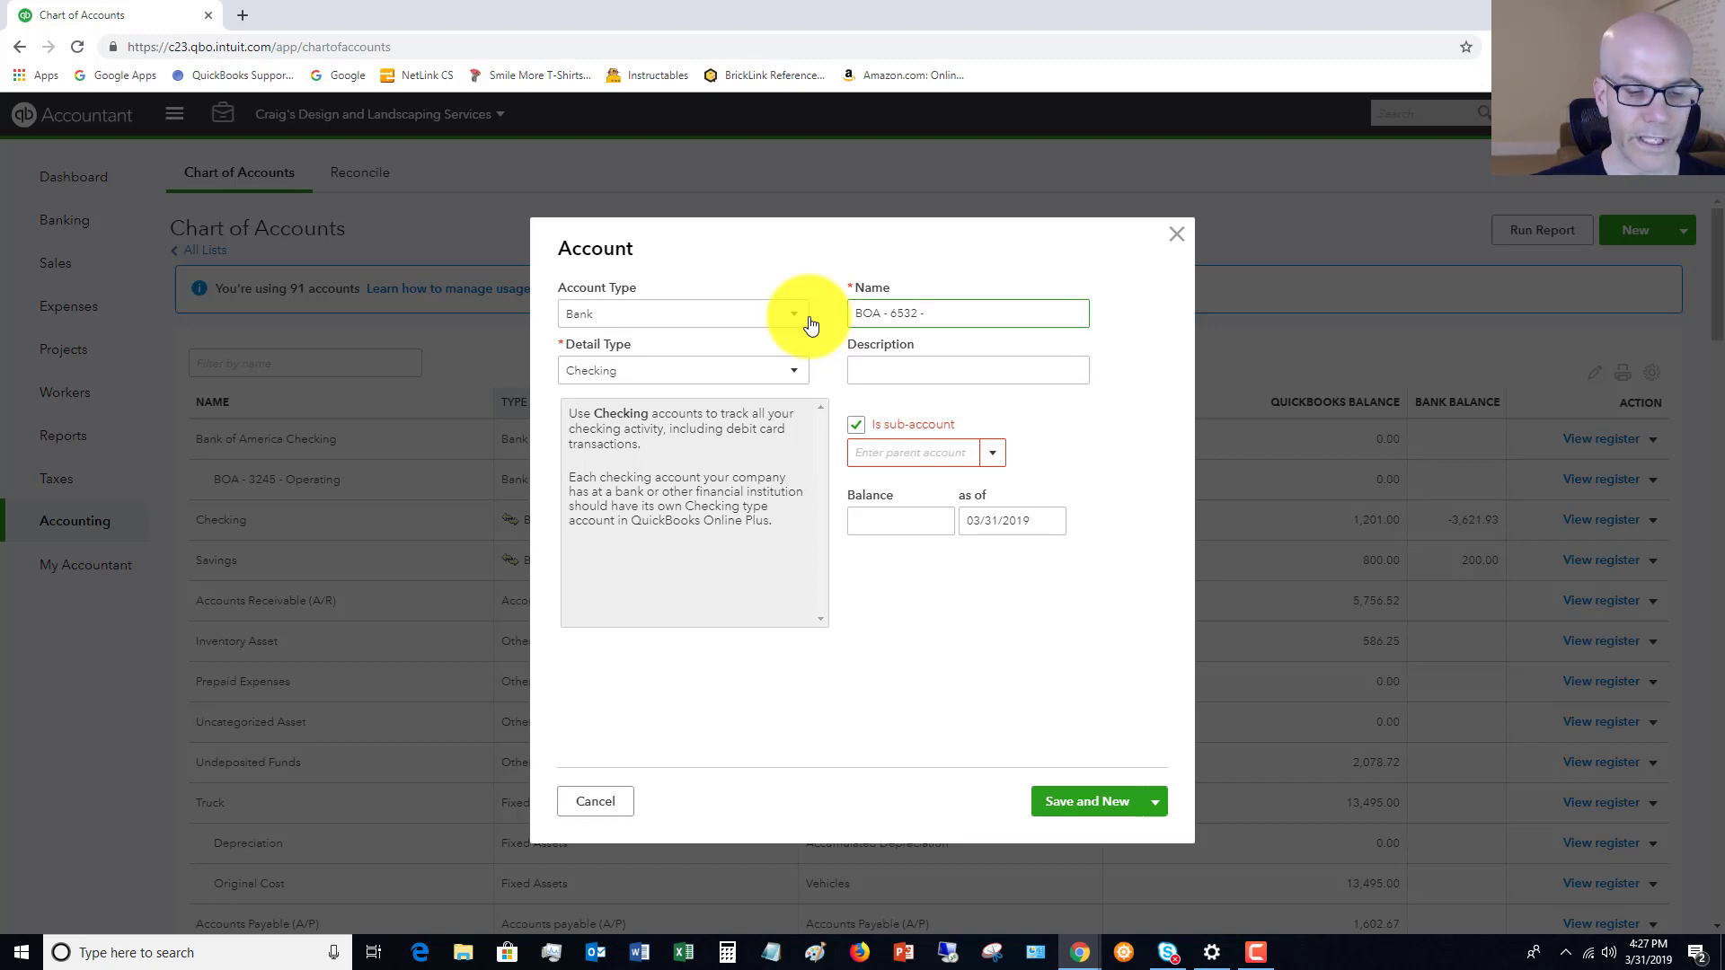
text( - Income)
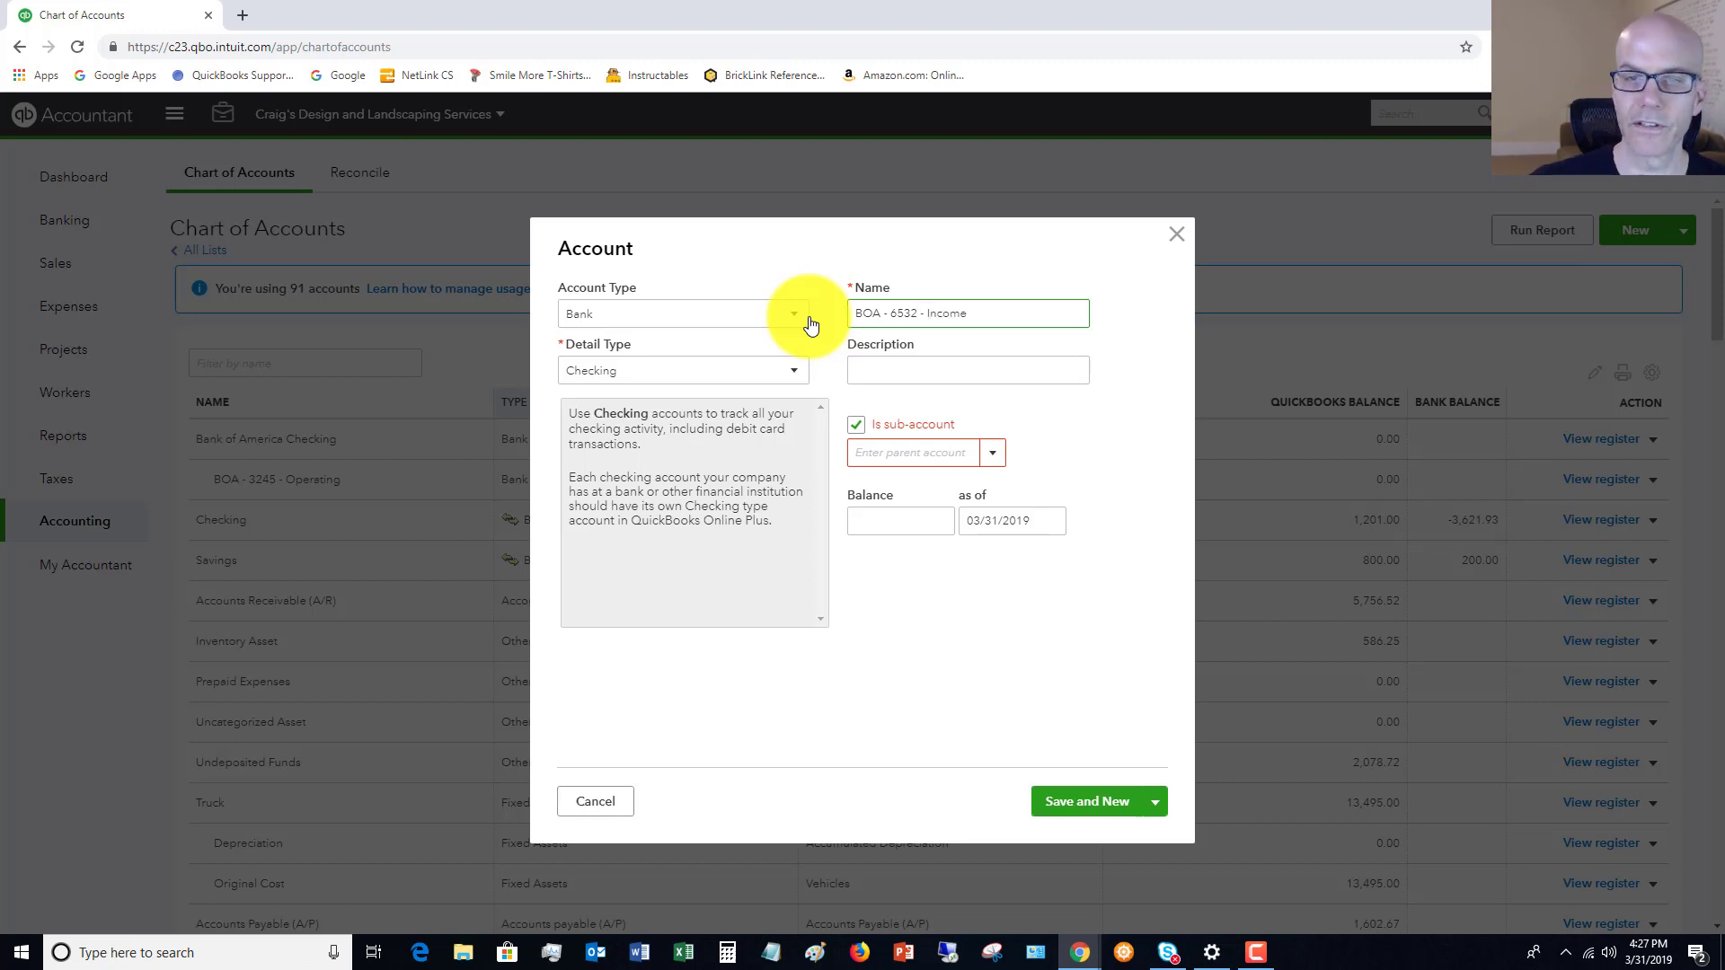
click(986, 454)
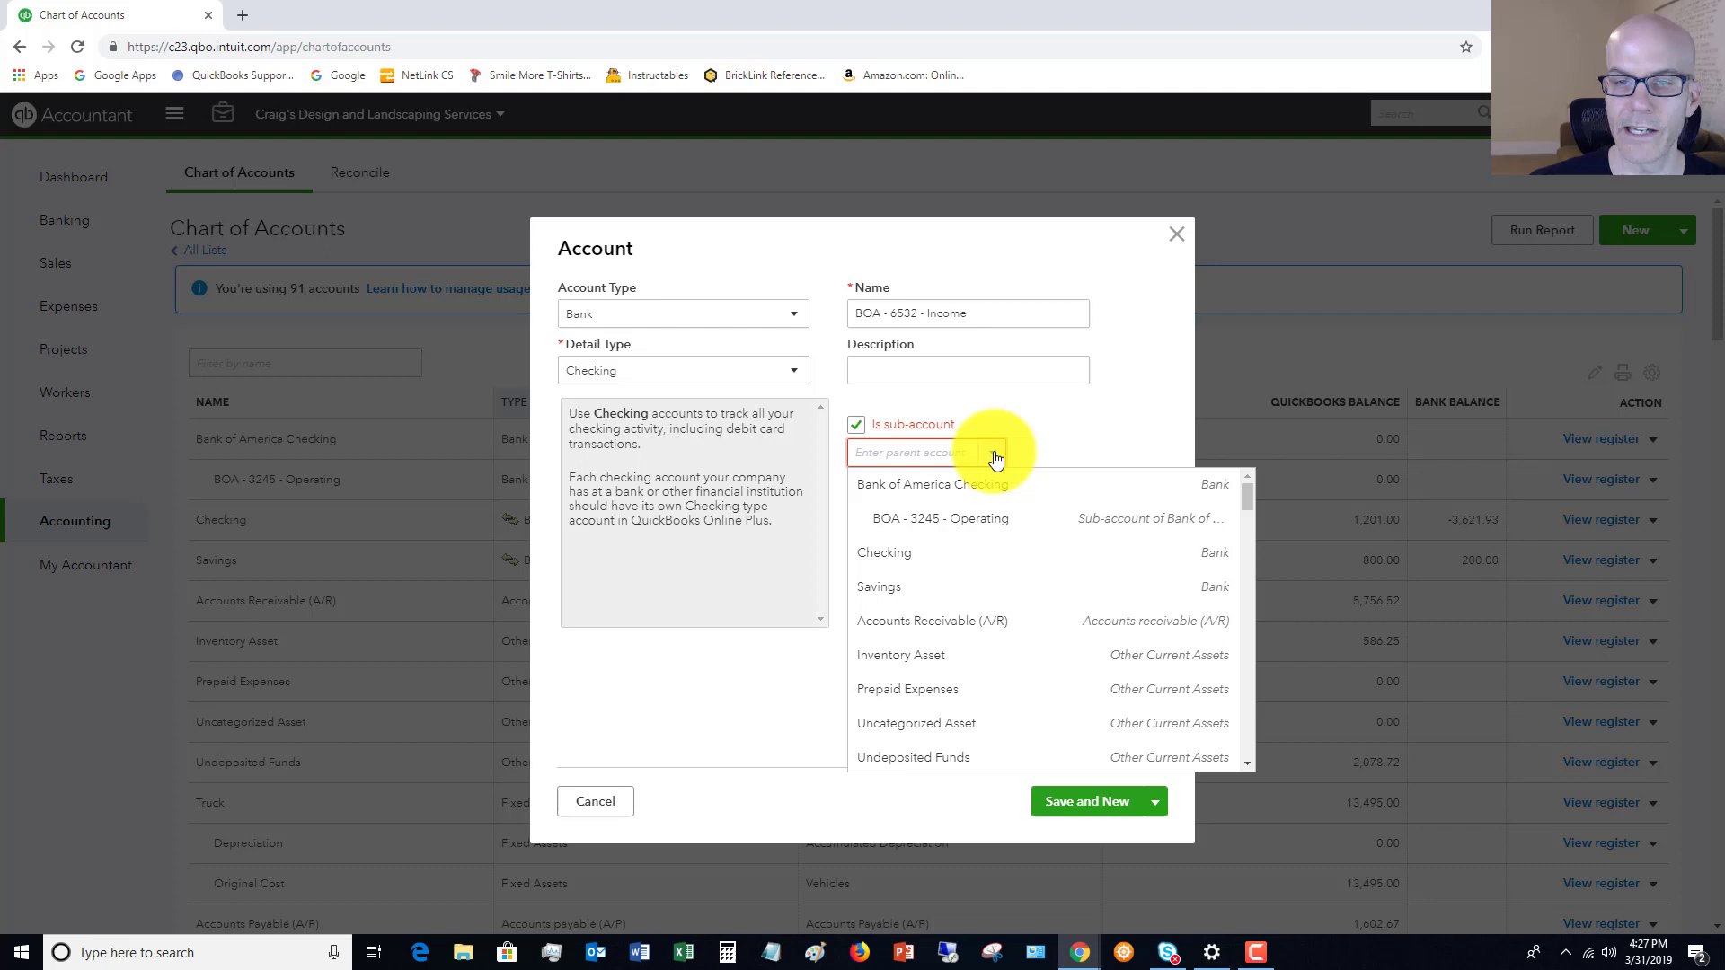
click(934, 495)
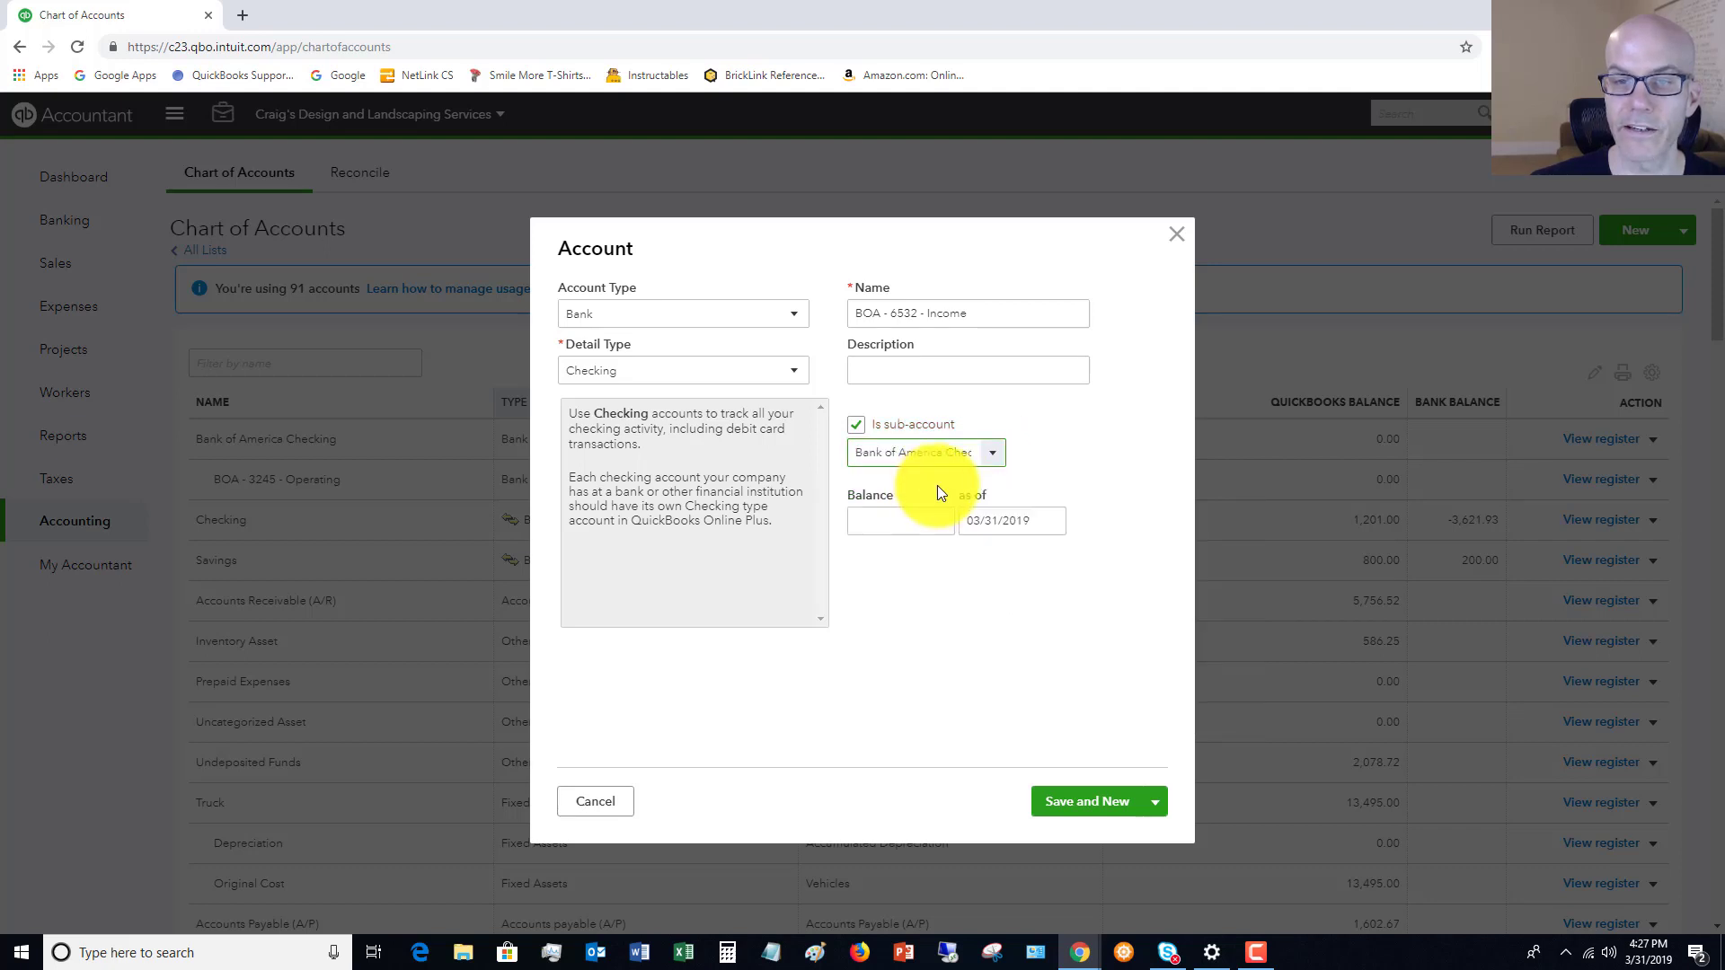
click(1086, 801)
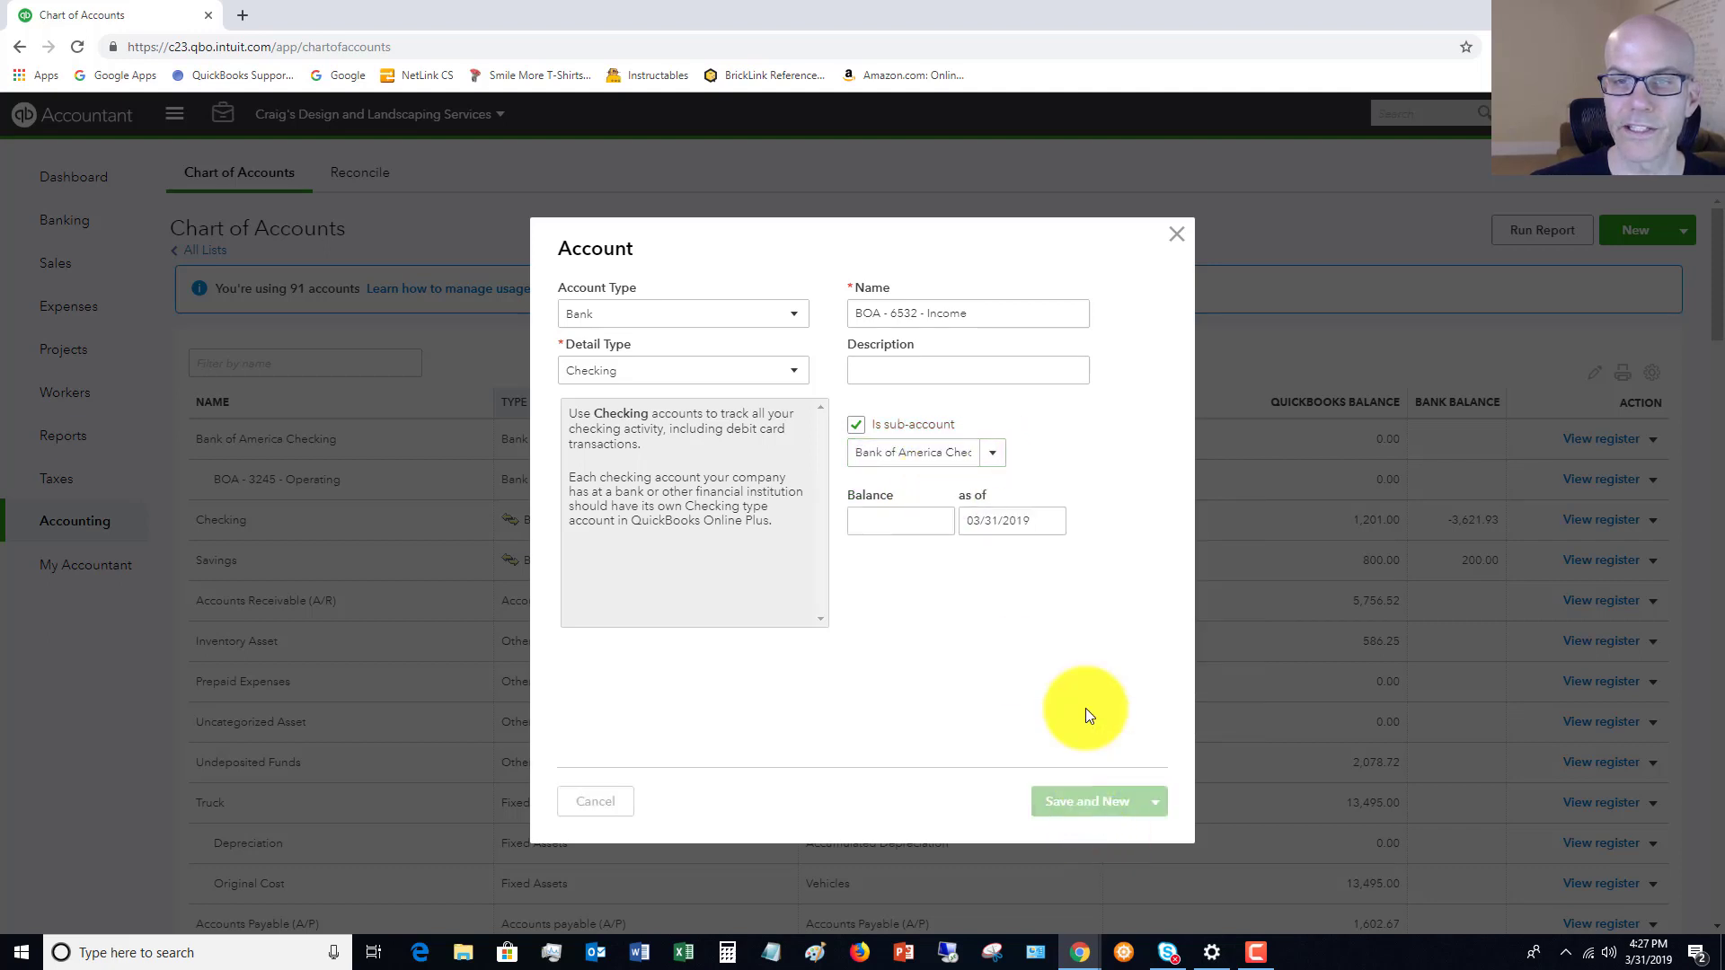
- Create Bank/Checking account 'BOA - [last four digits] - Profit' under Bank of America Checking, using Save and New
click(719, 316)
click(591, 403)
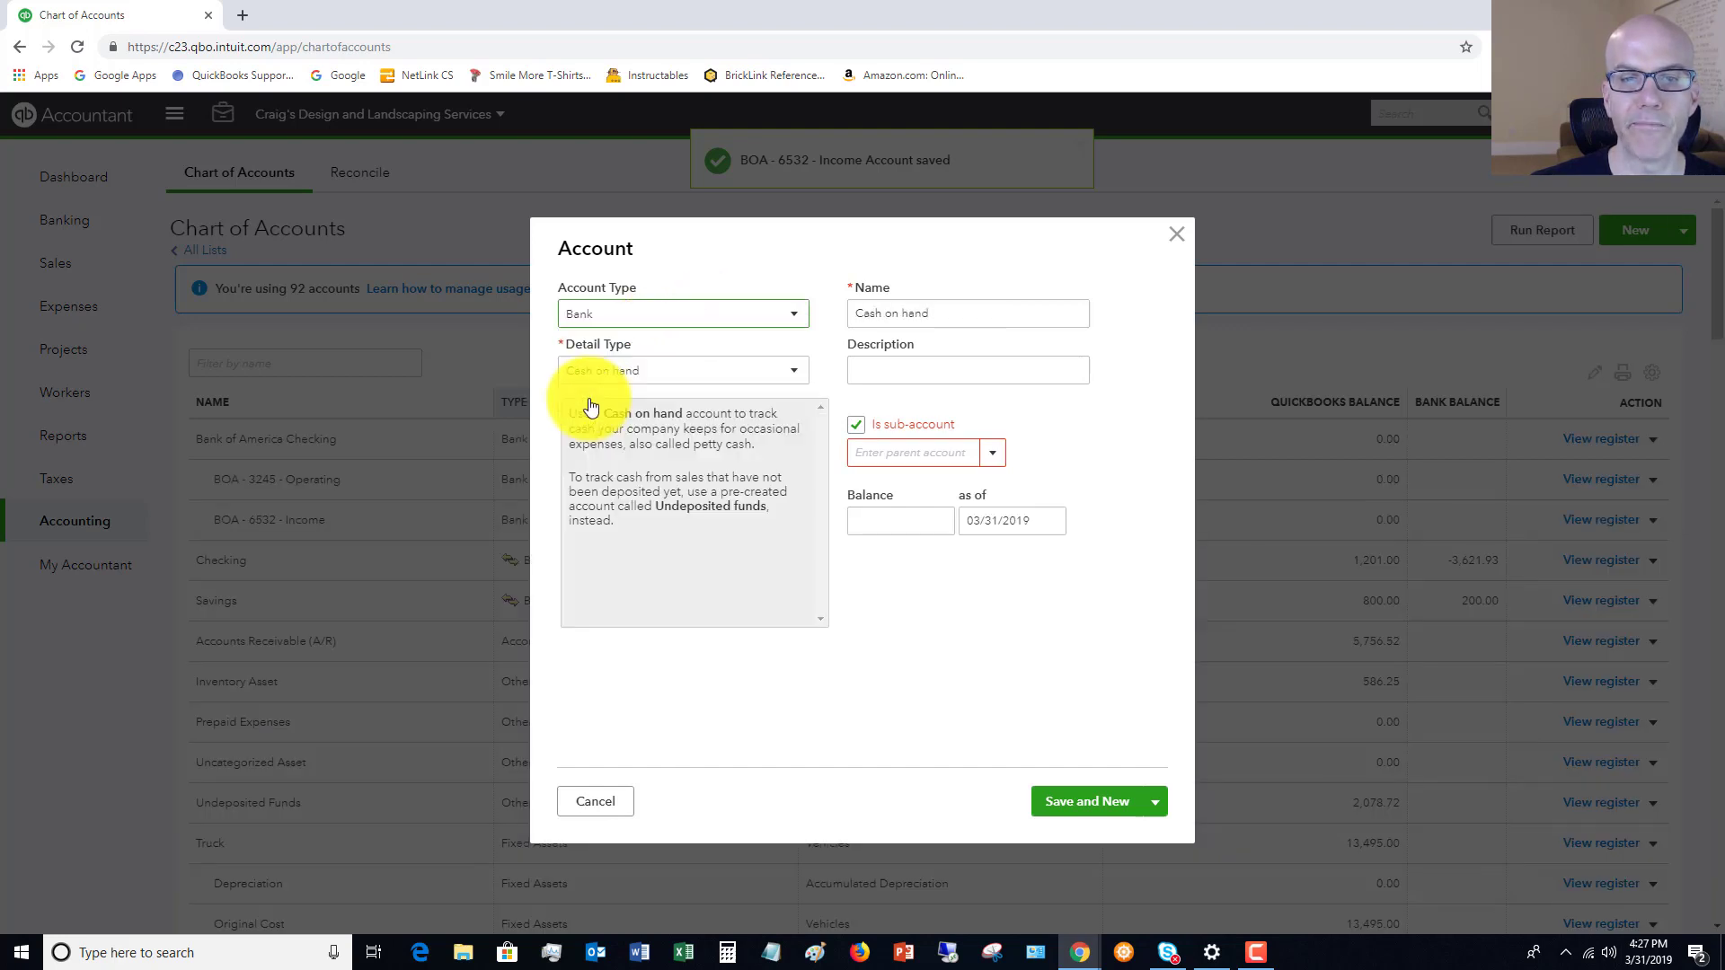
click(665, 372)
click(616, 437)
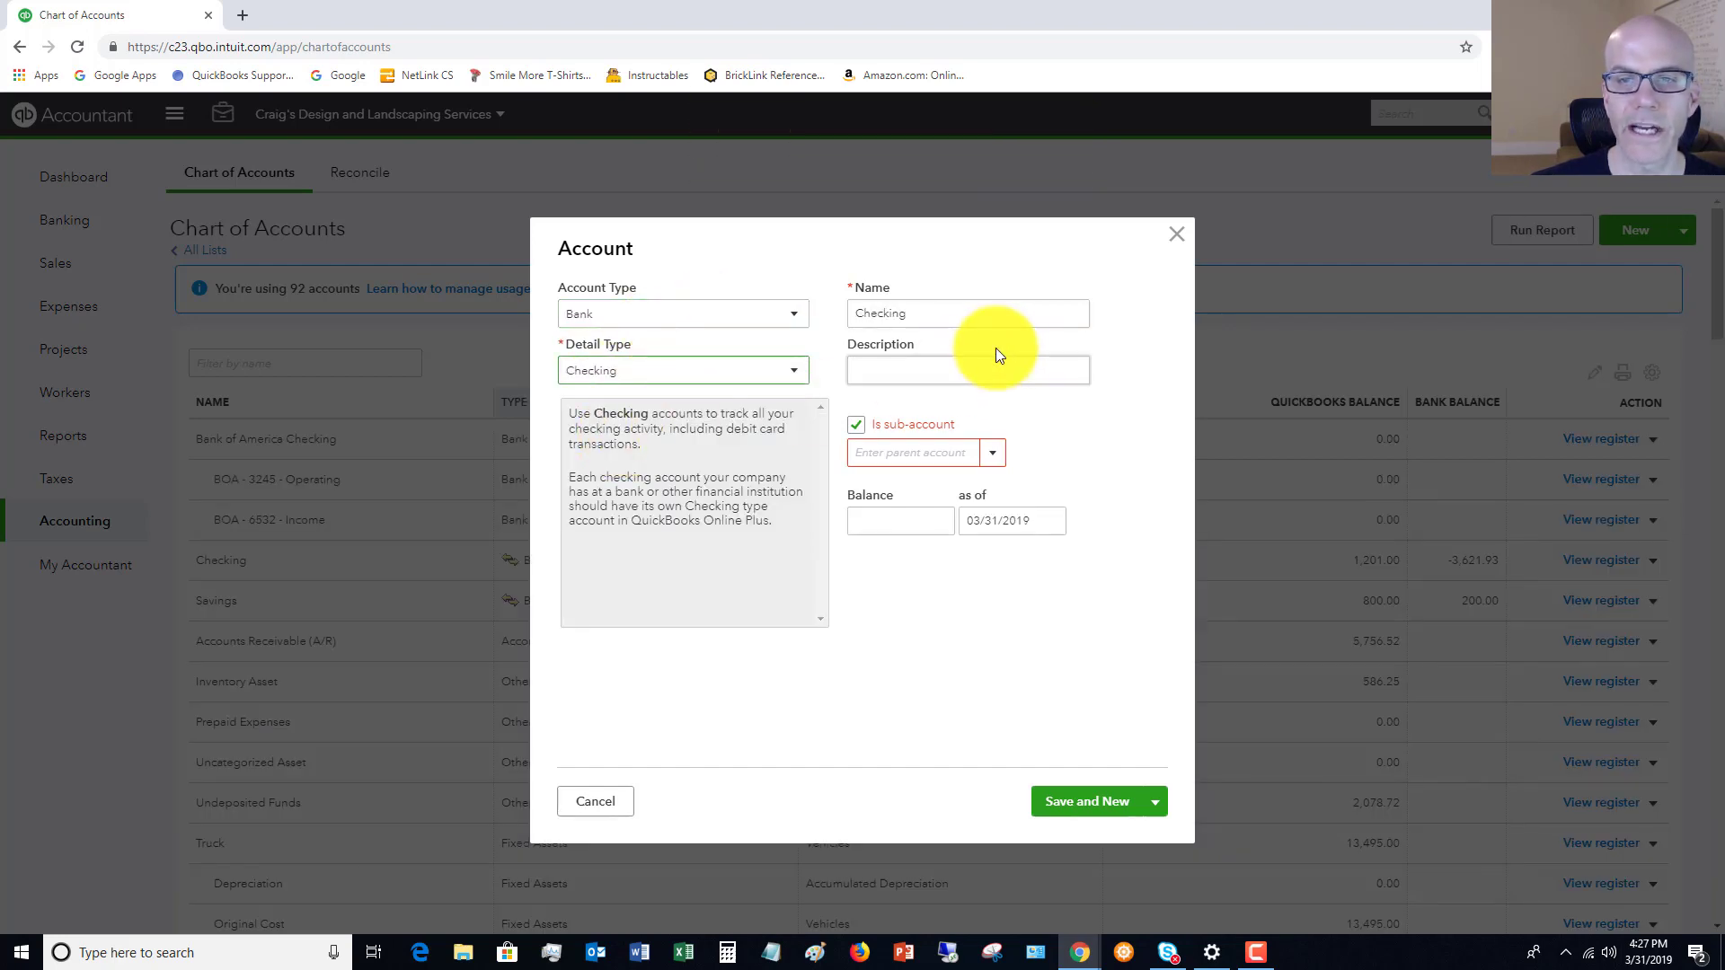
drag(962, 316, 758, 308)
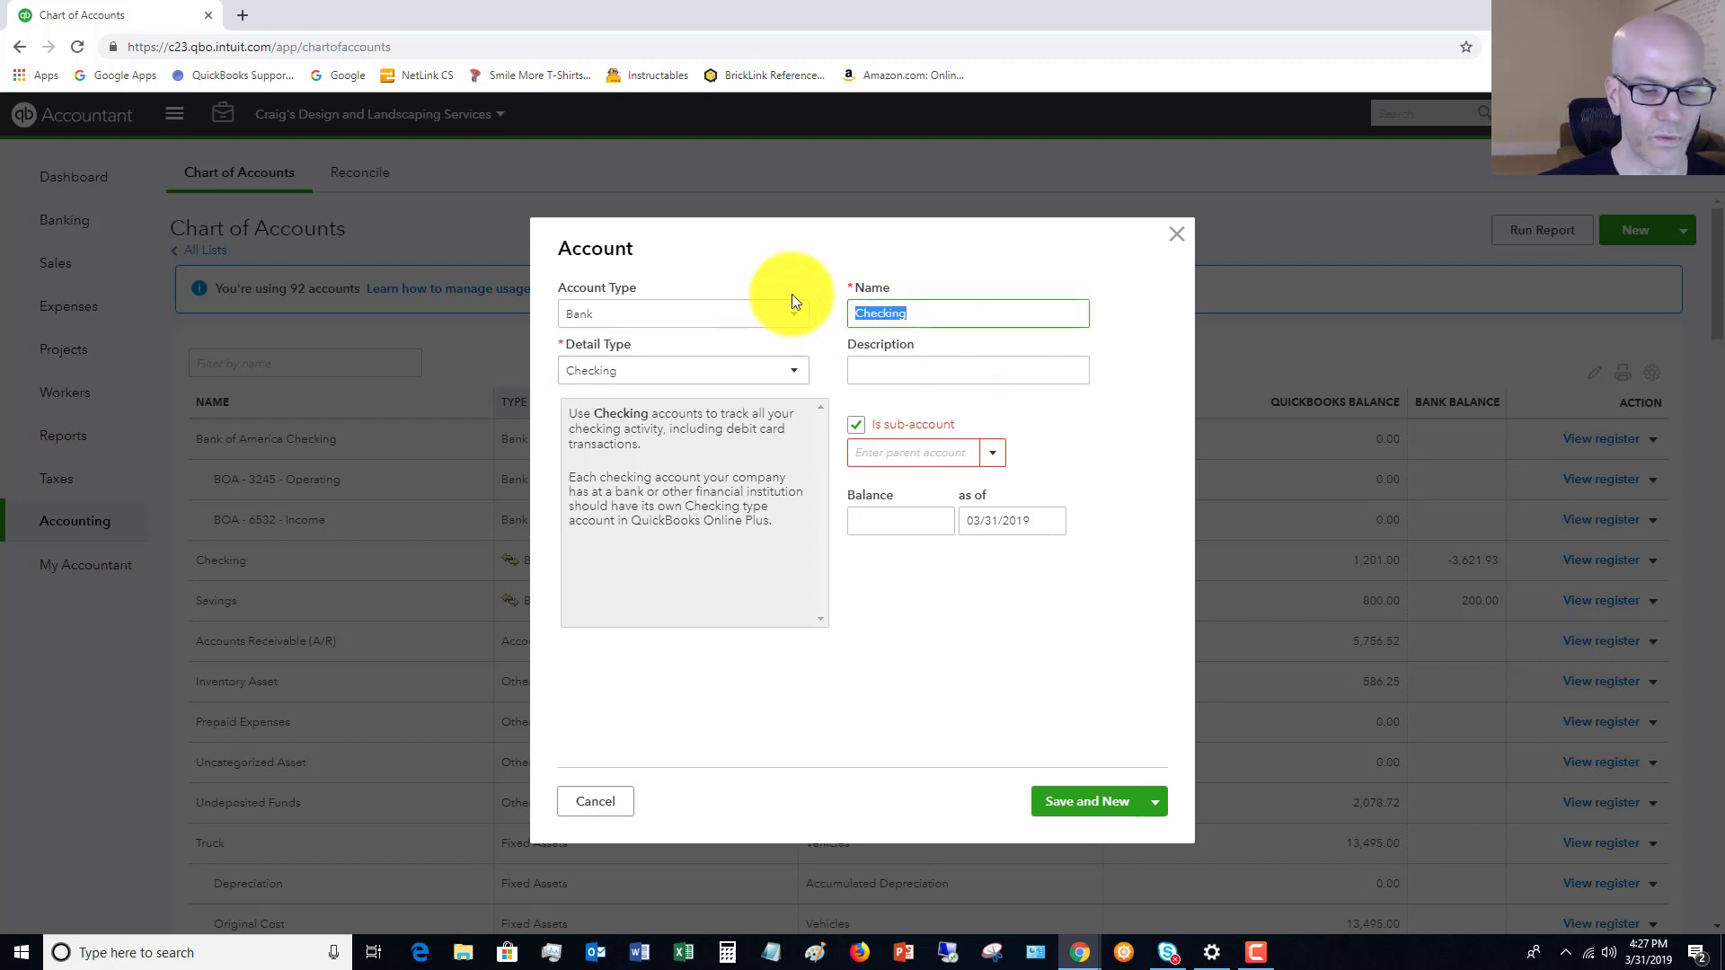
text(BOA - )
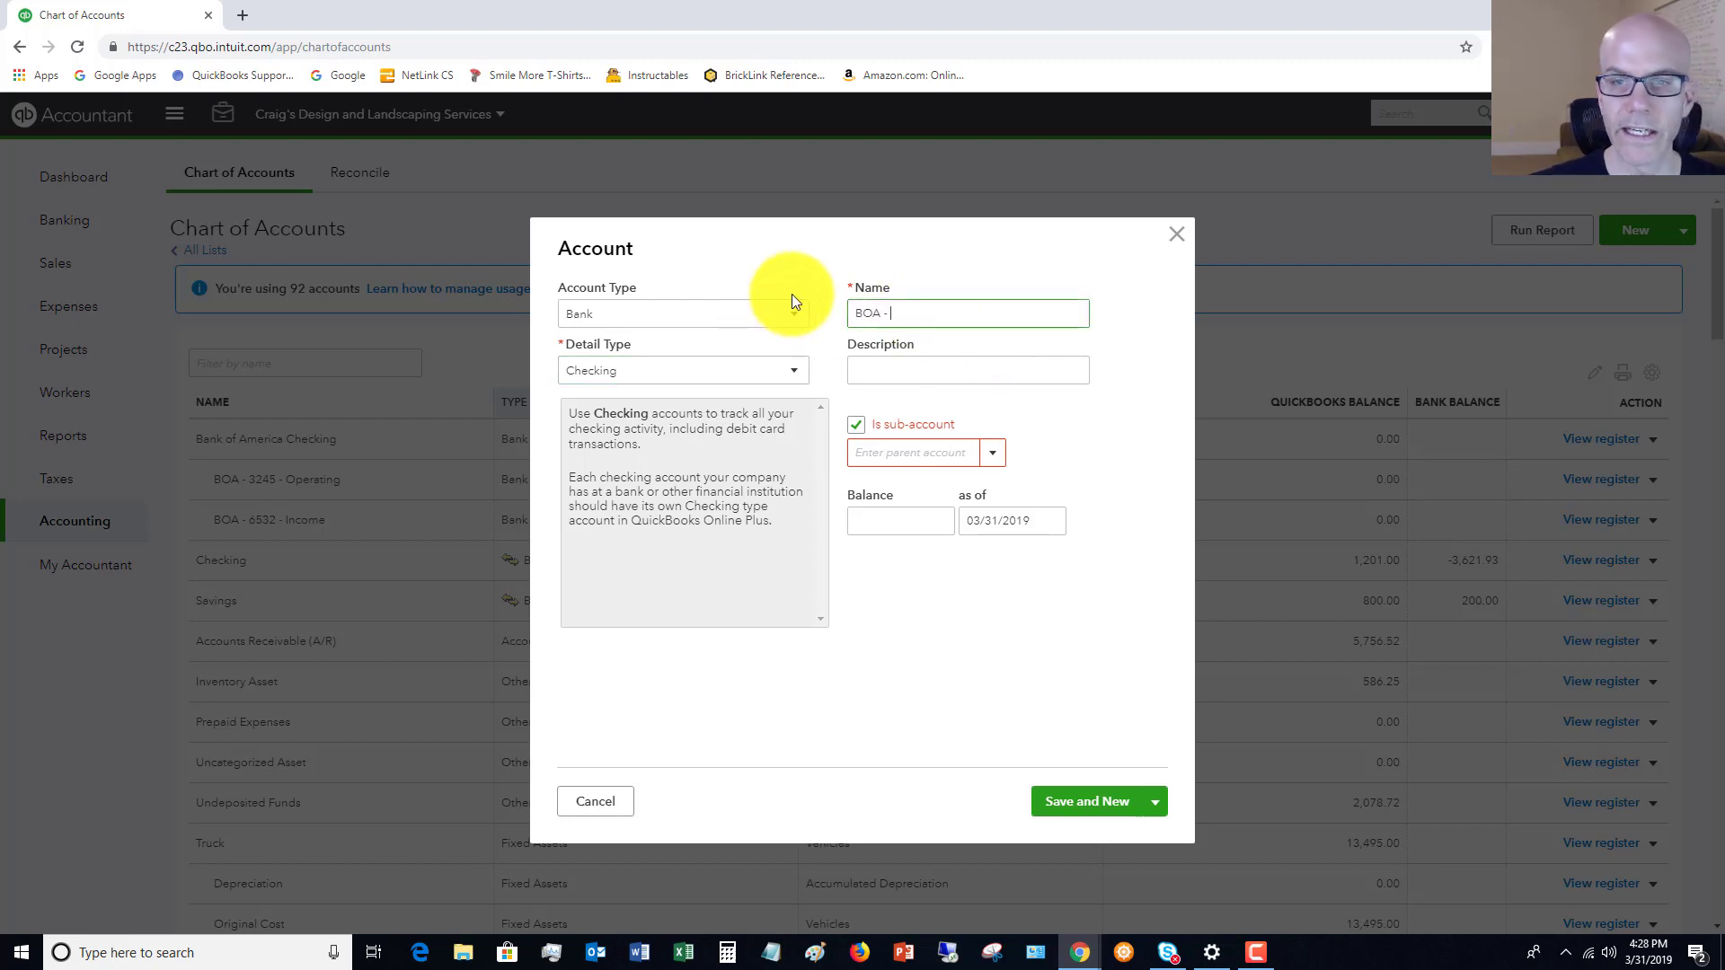
text(28)
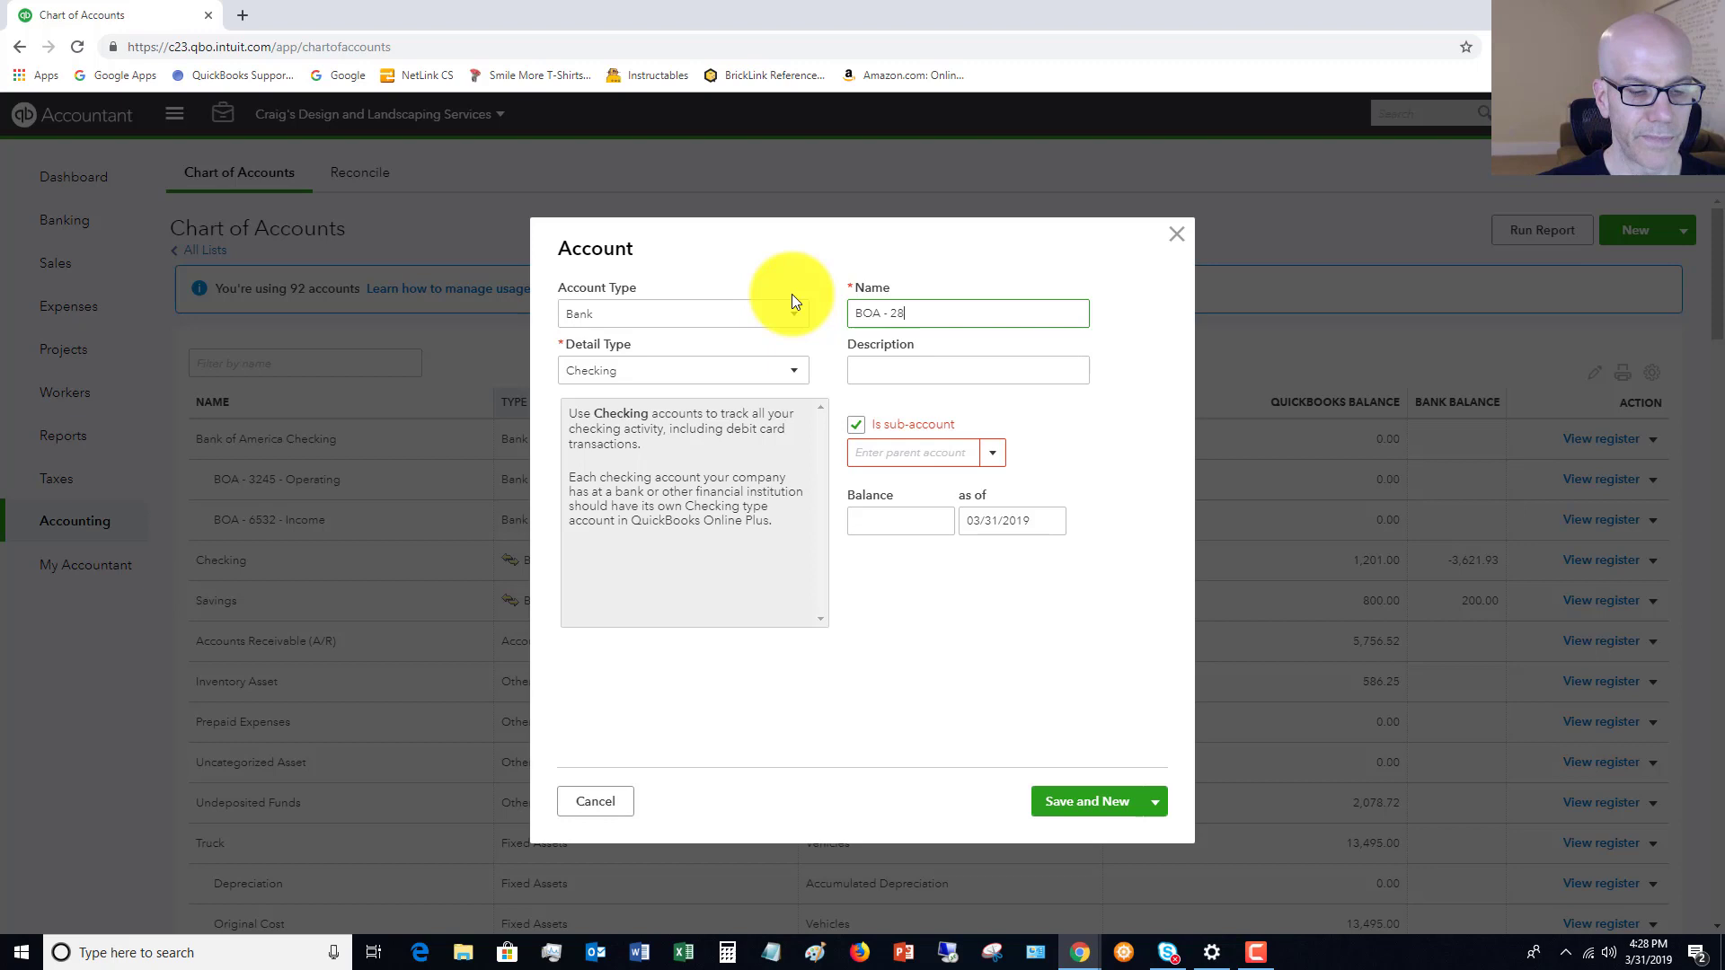
text(53 - )
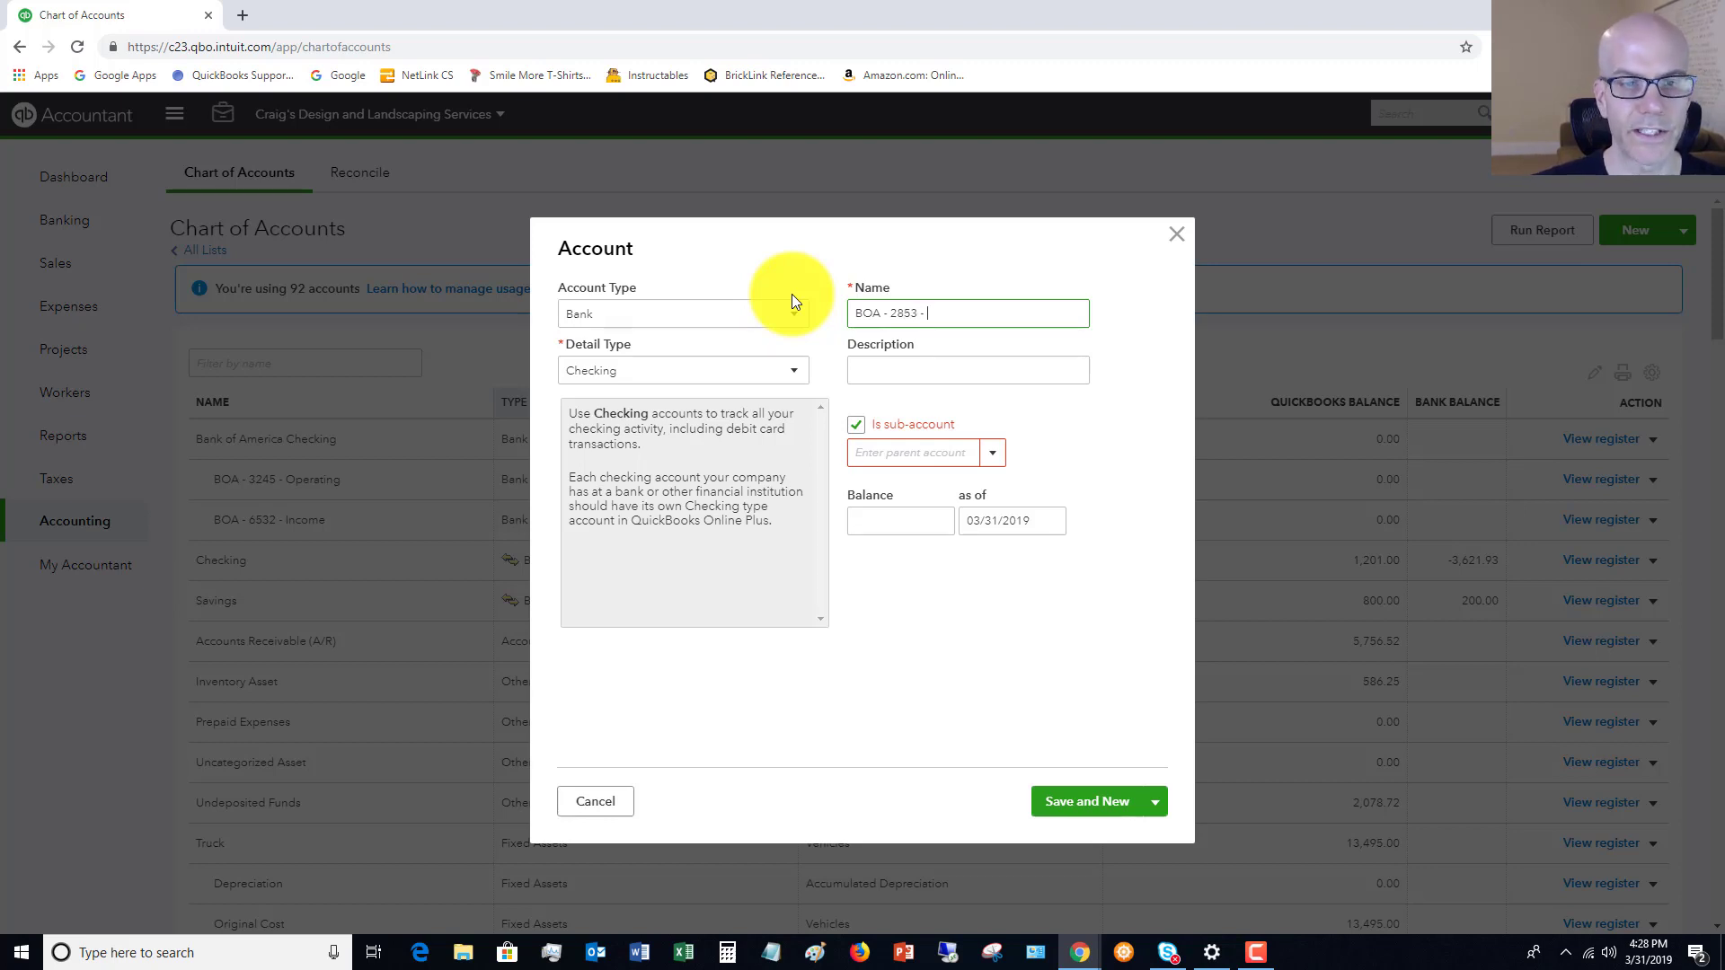
text(Profit)
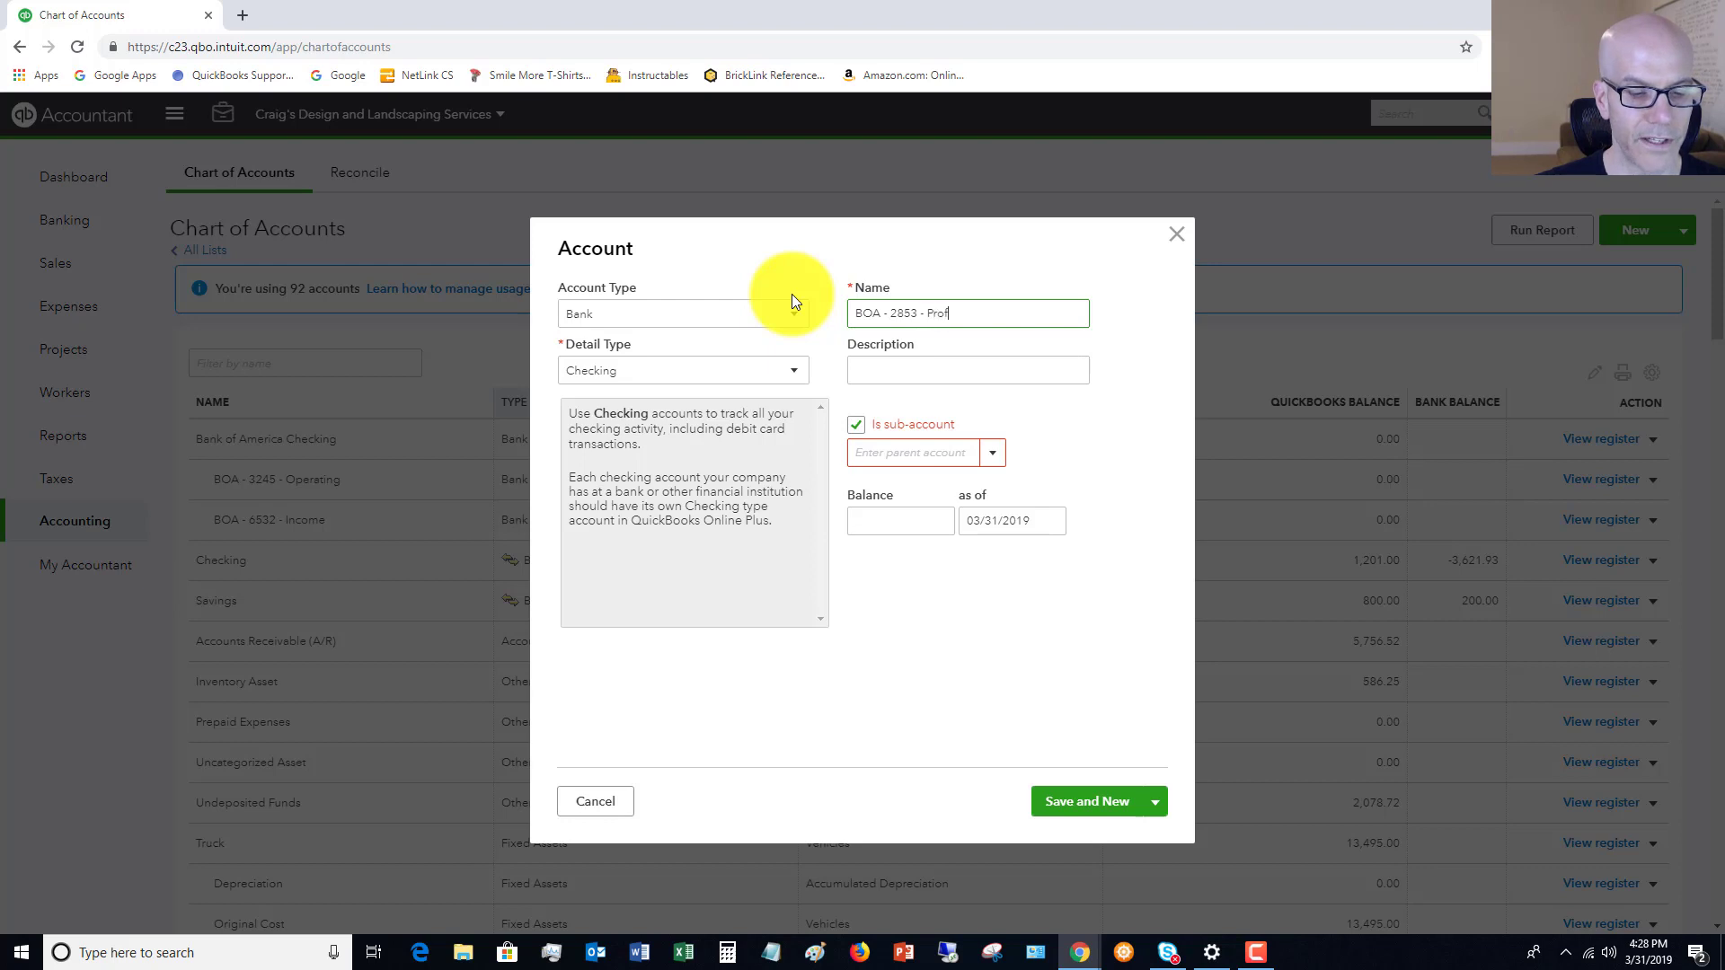
click(1000, 458)
click(998, 456)
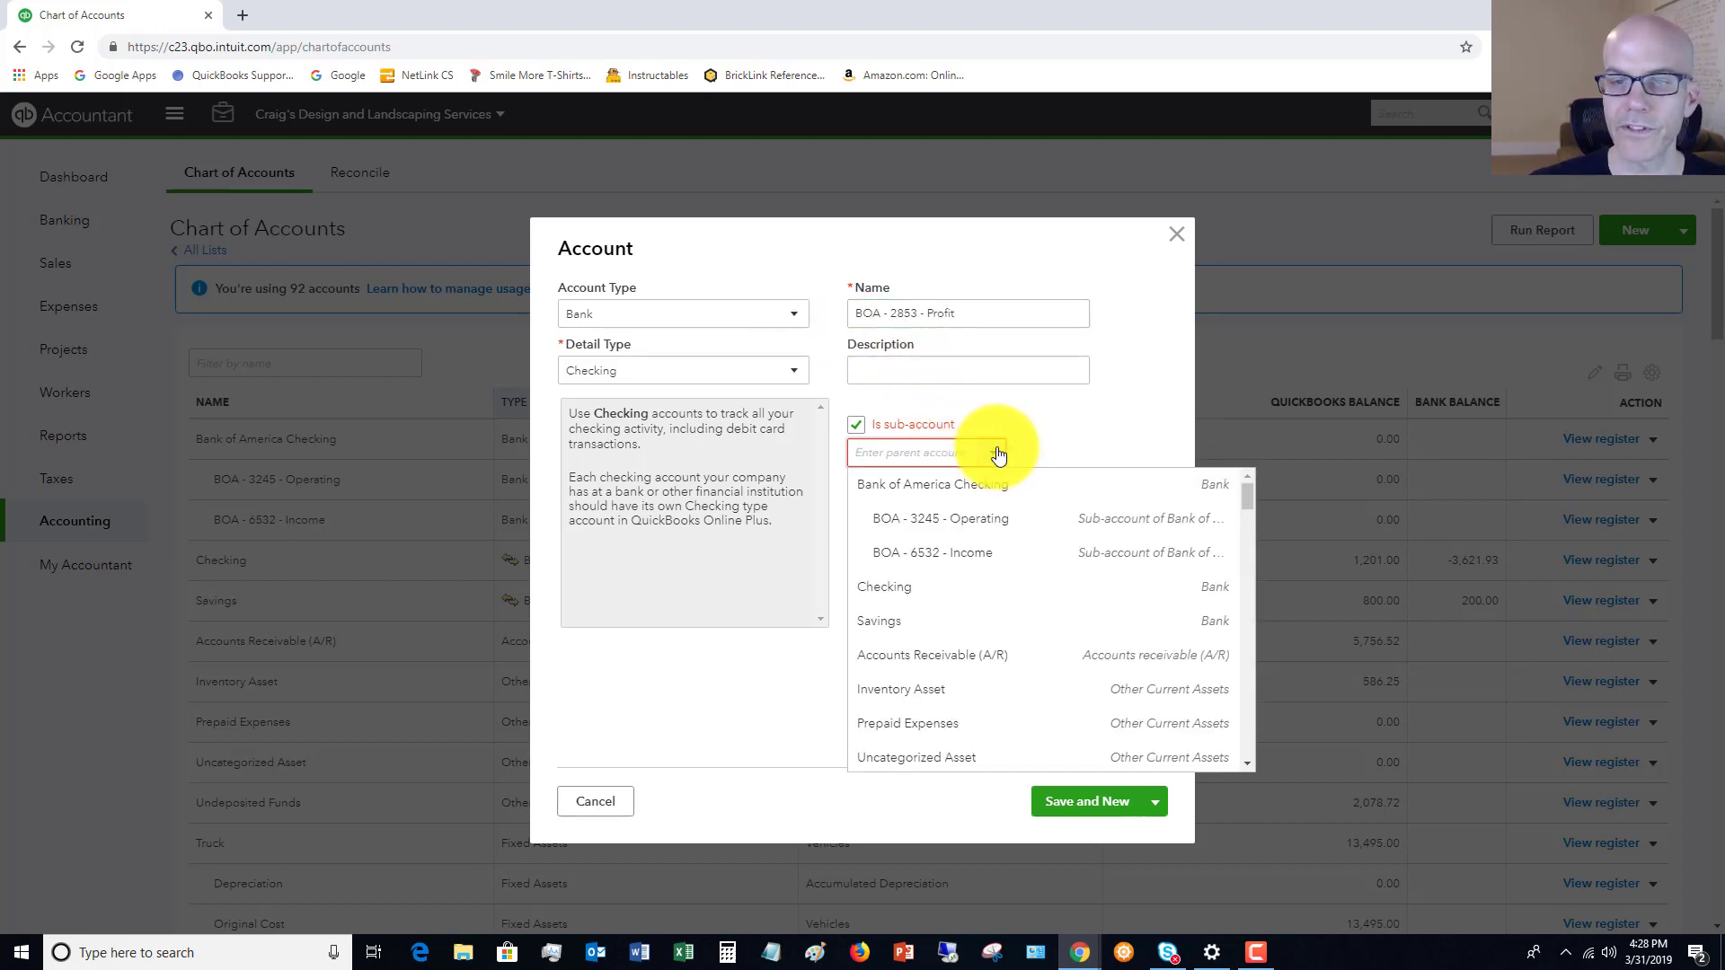
click(920, 484)
click(1078, 801)
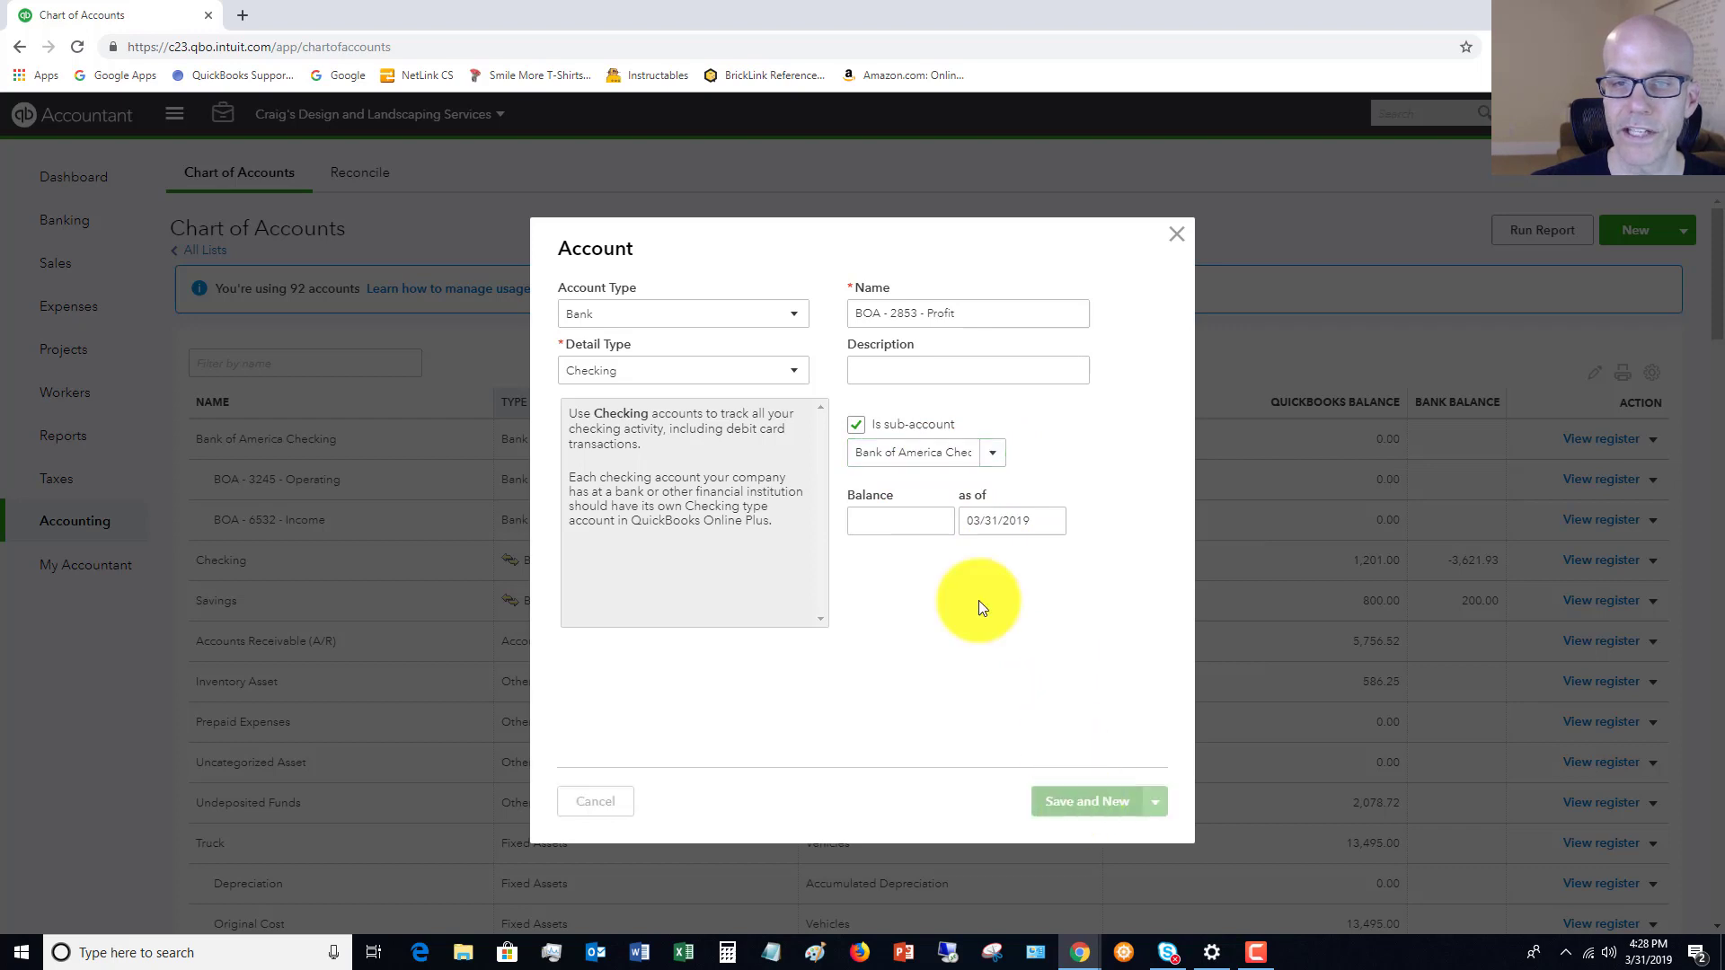
- Fill in a Bank/Checking account 'BOA - [last four digits] - Owners Compensation' with Bank of America Checking as parent
click(692, 316)
click(609, 401)
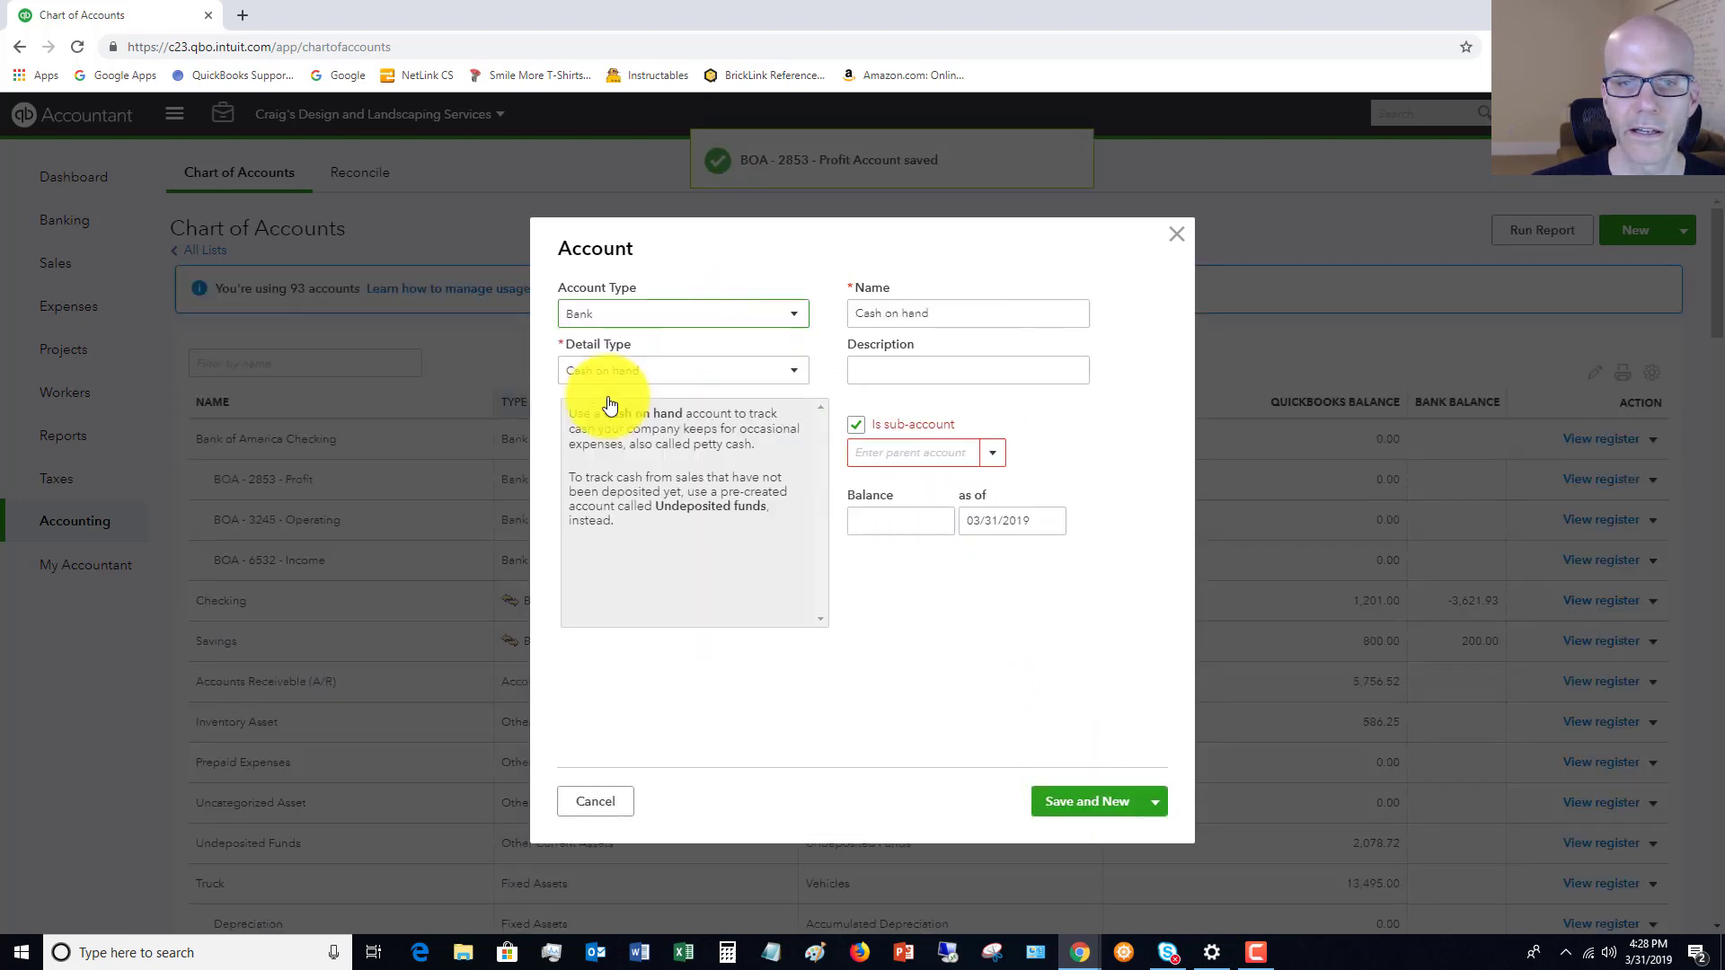
click(655, 371)
click(614, 441)
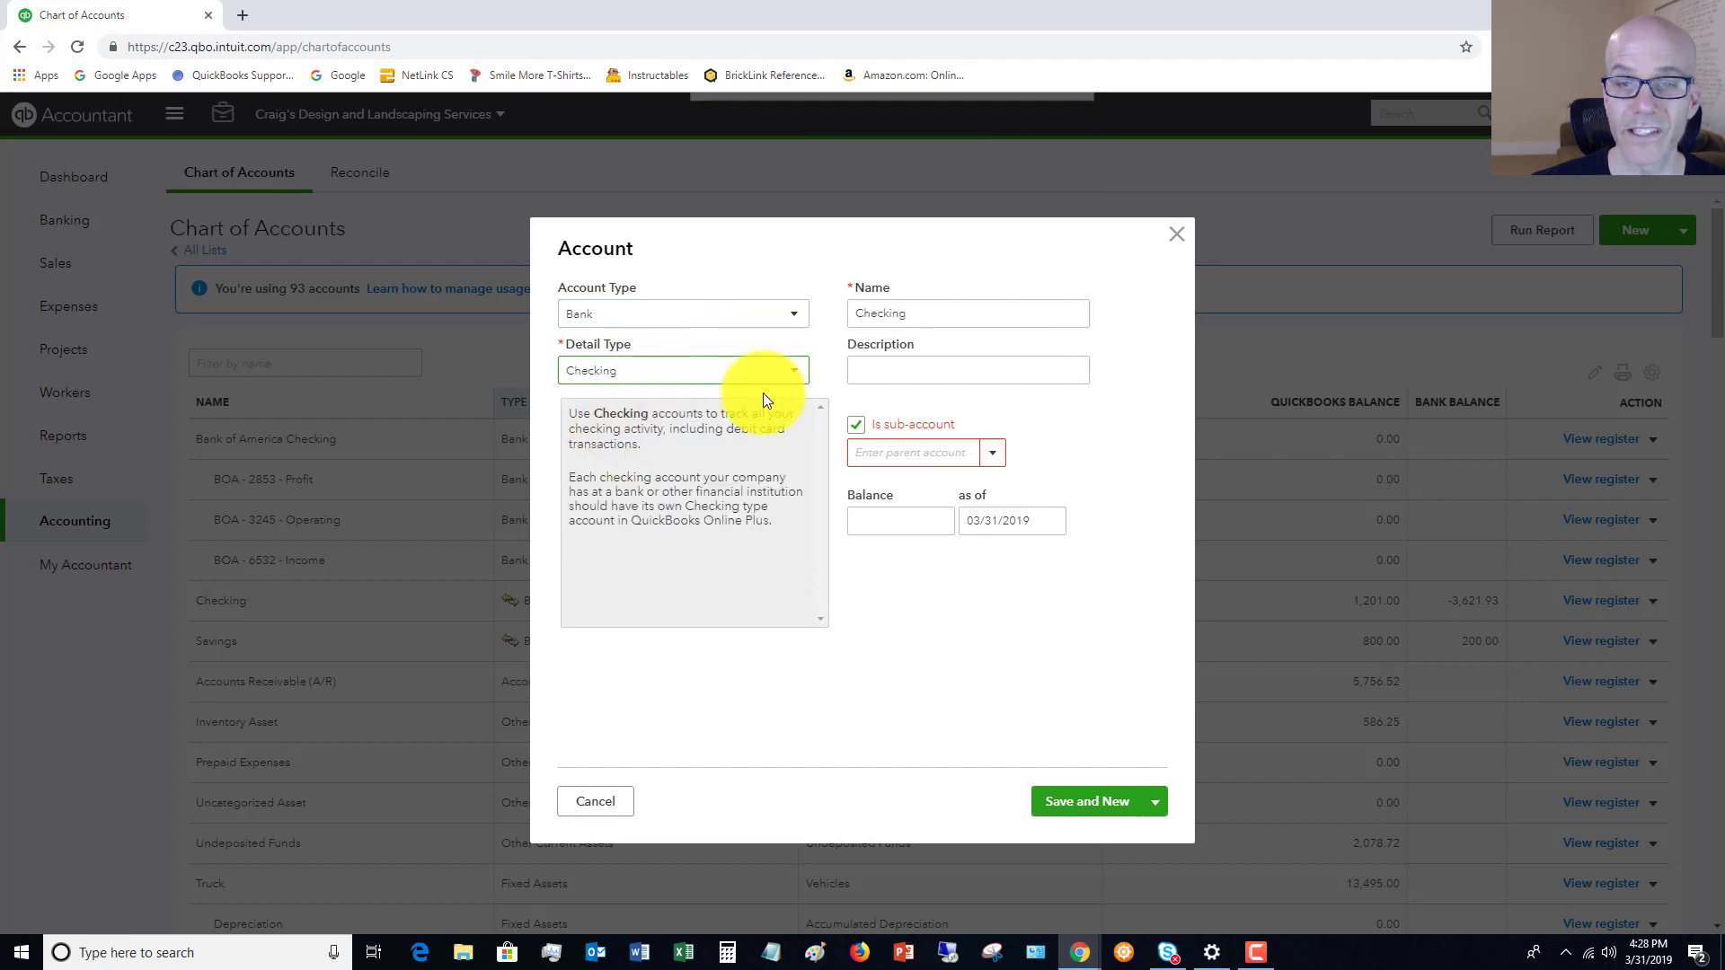
double_click(943, 310)
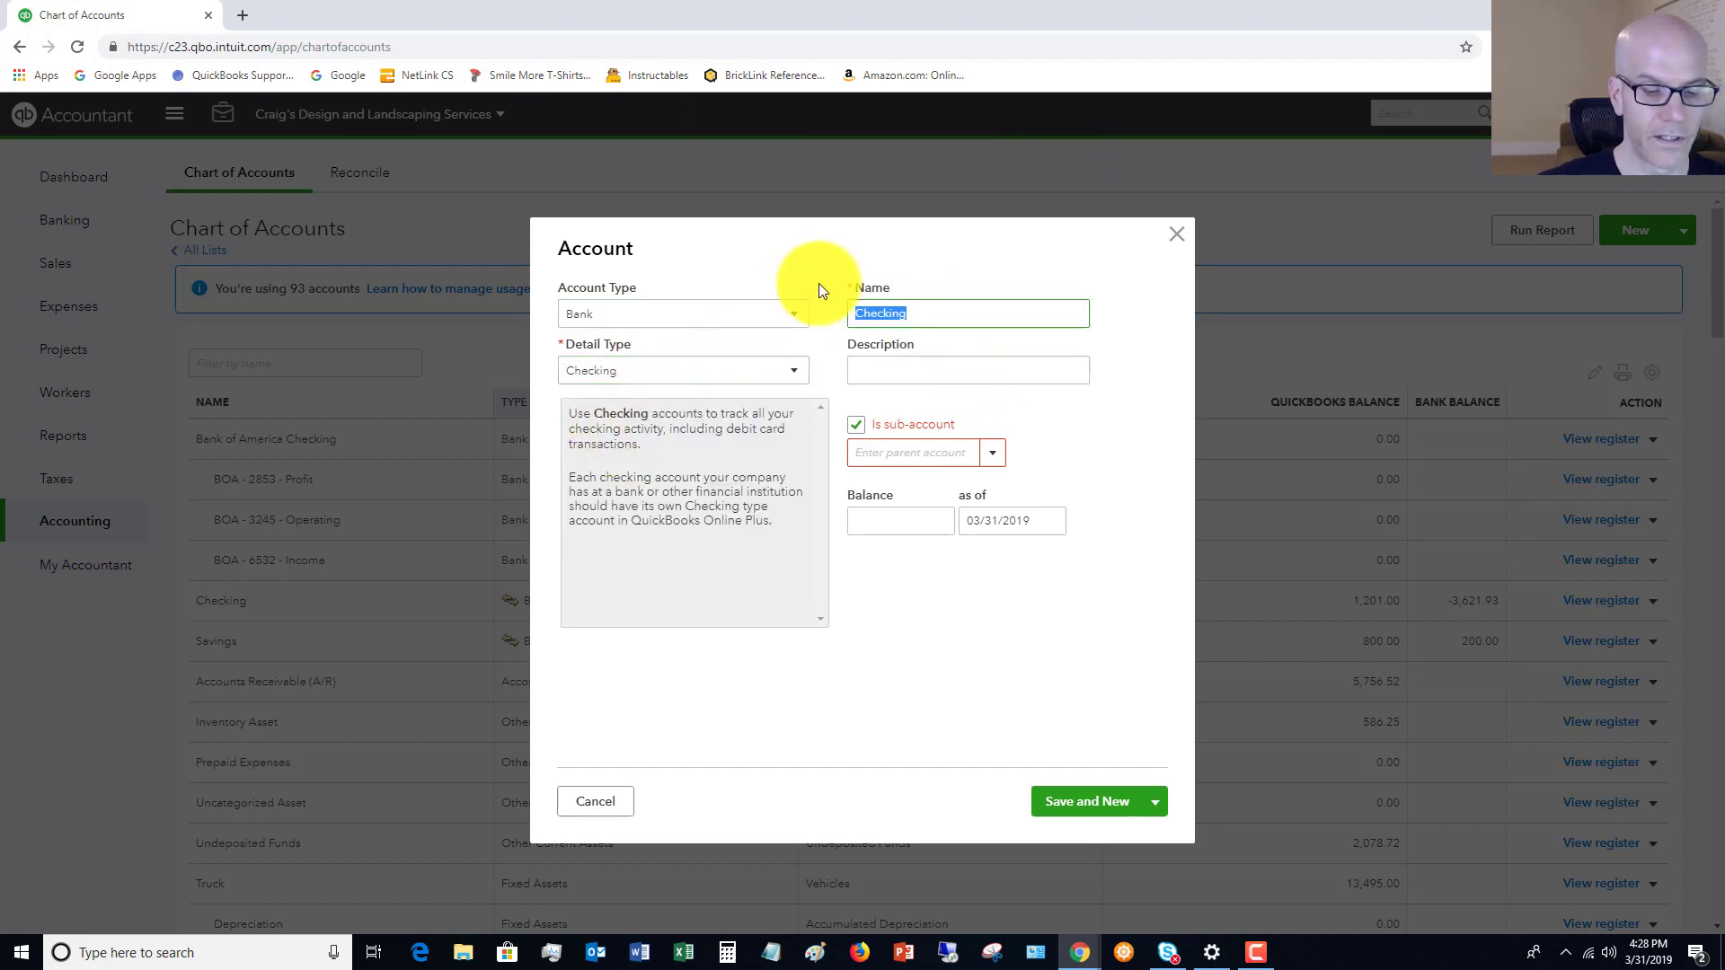
text(BOA - 9431 -)
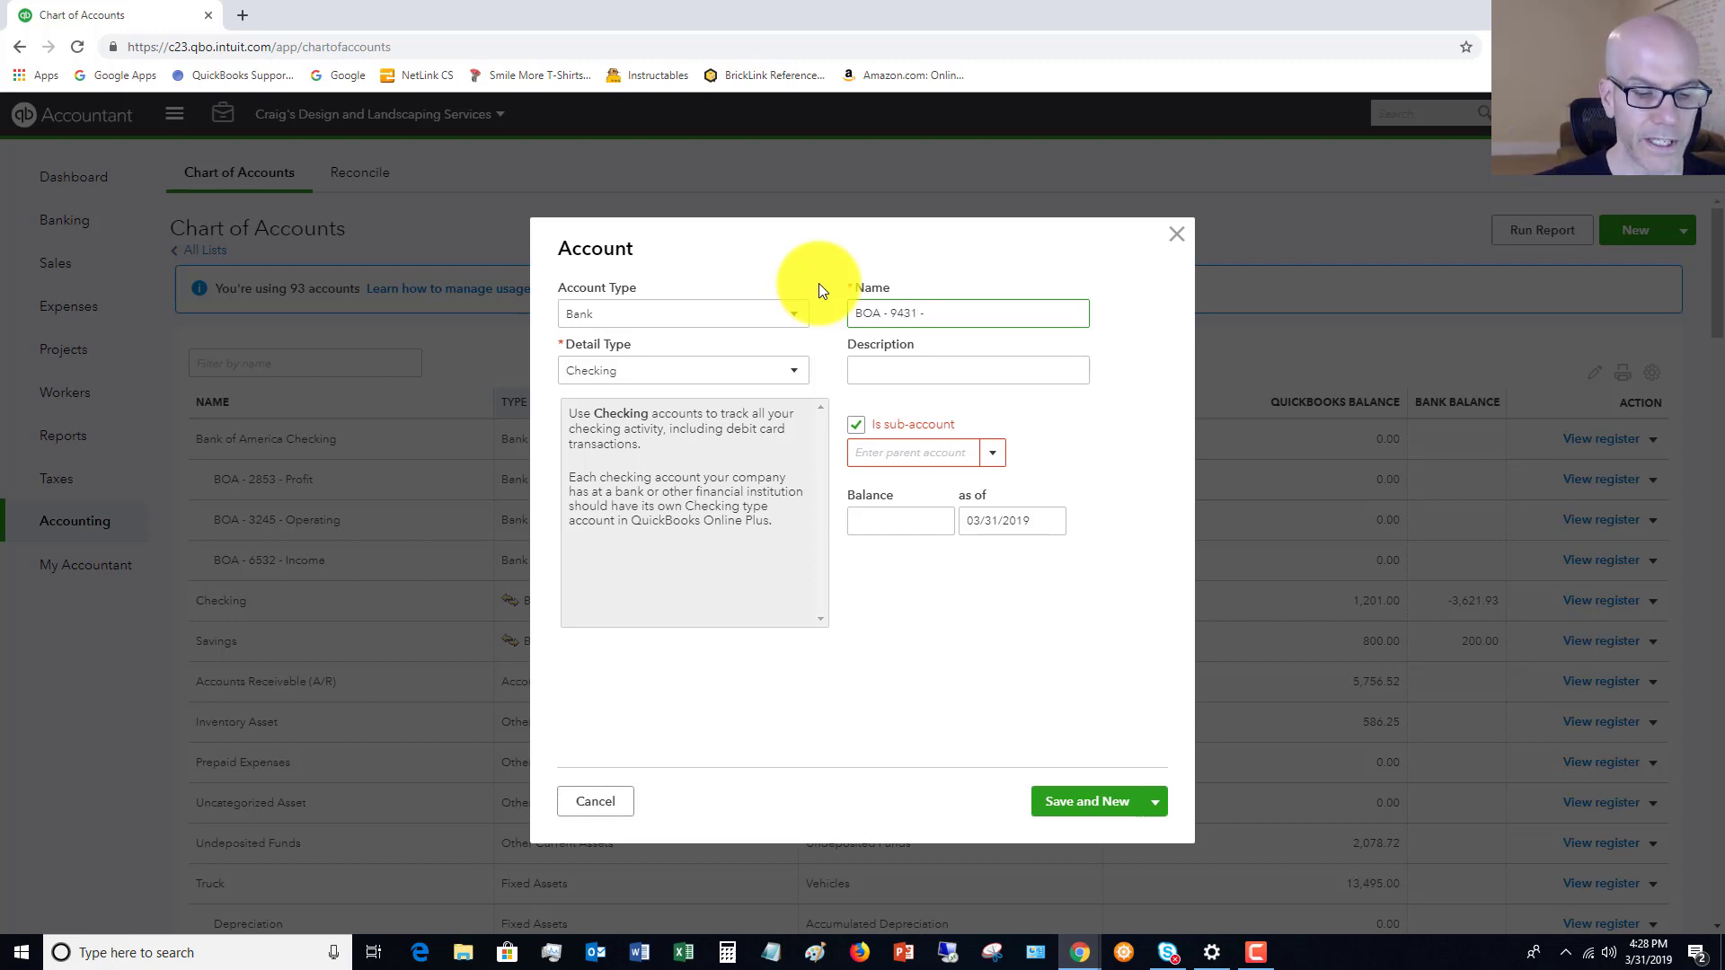
text(Owners Compensation)
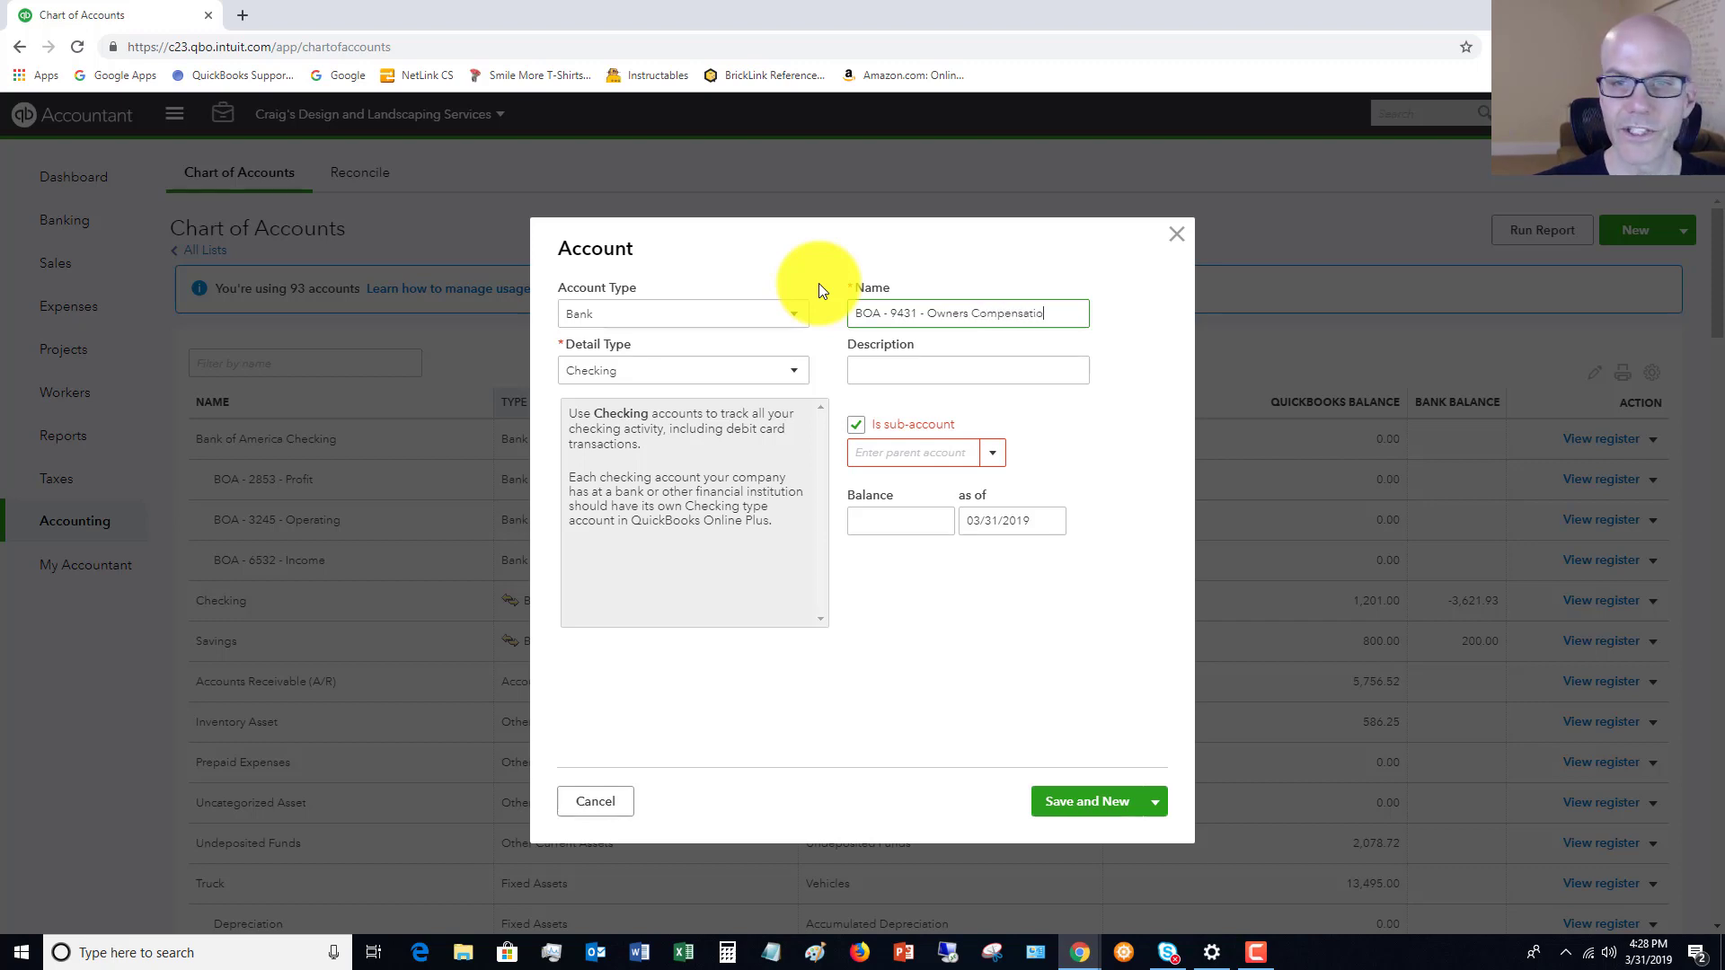
click(993, 452)
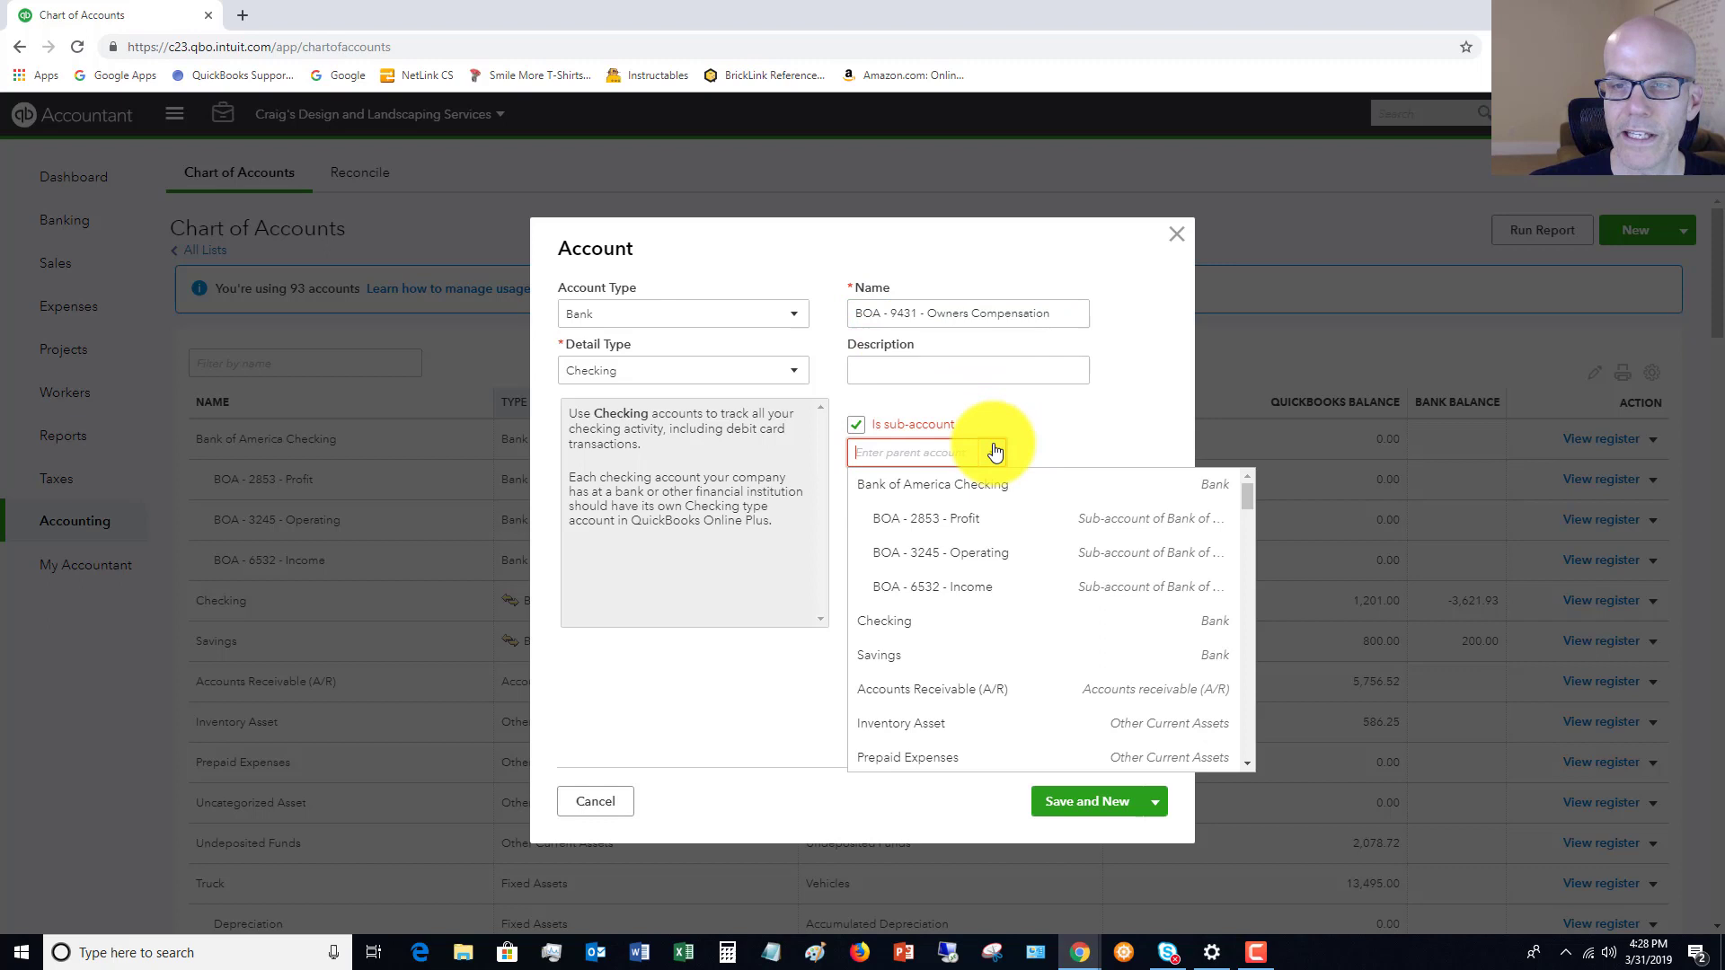
click(928, 493)
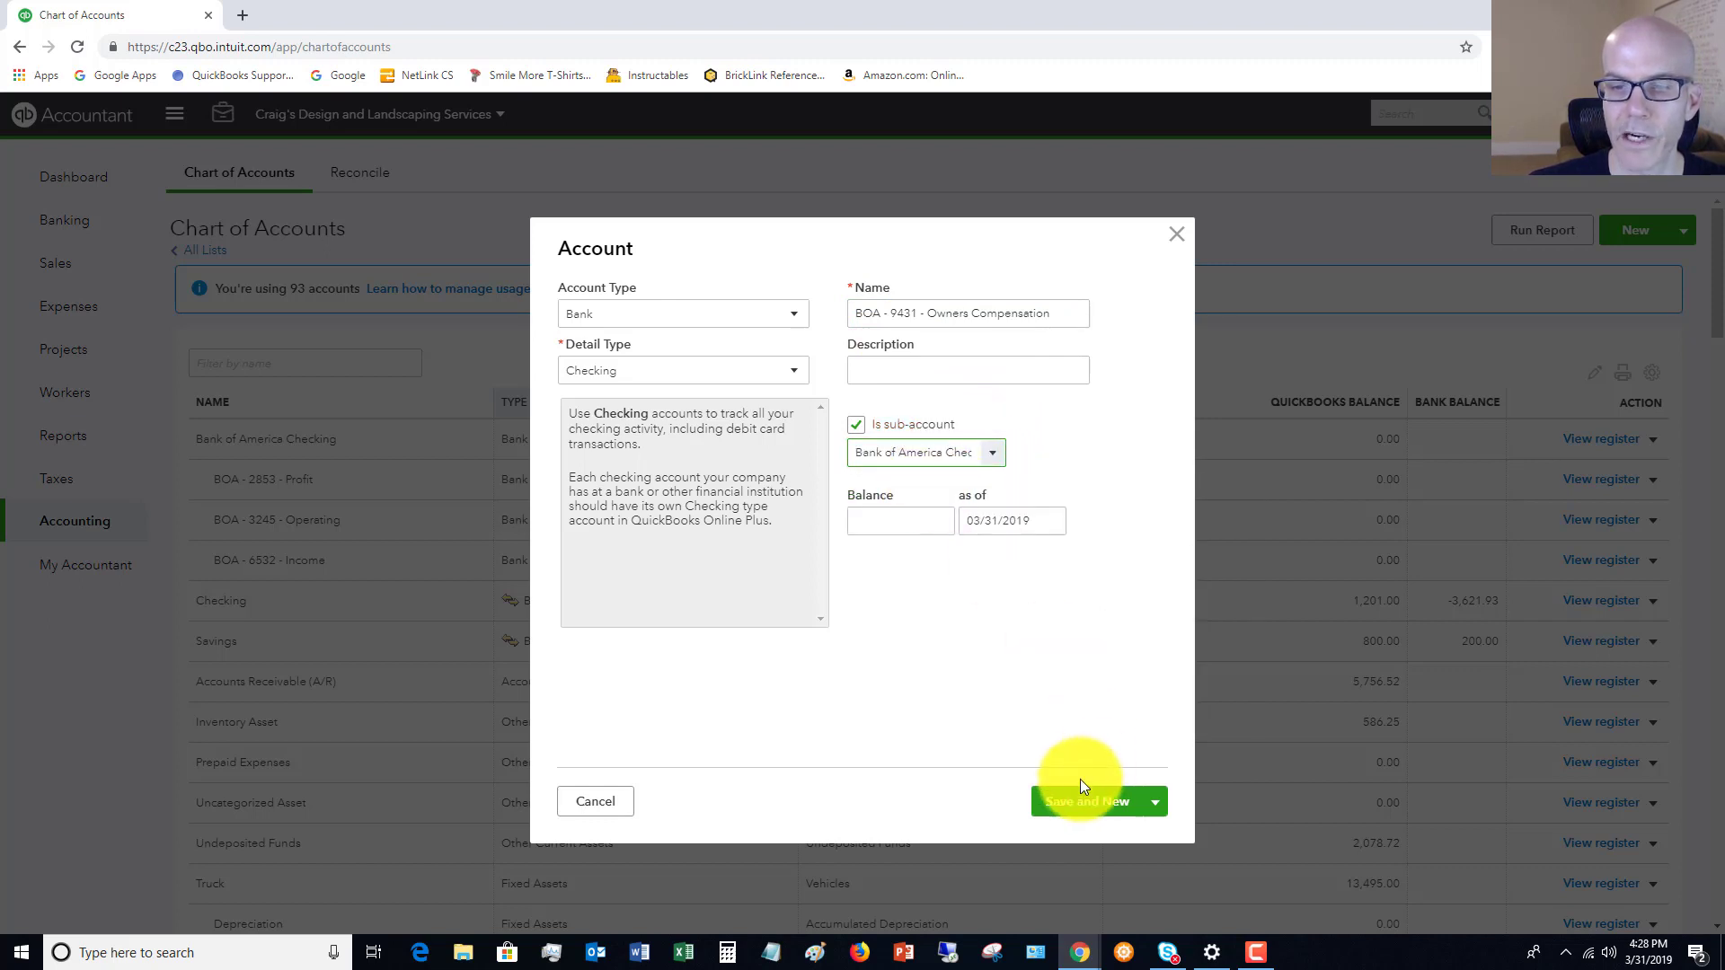
- Save the Owners Compensation account and set the next account to Bank type, Checking detail
click(1095, 801)
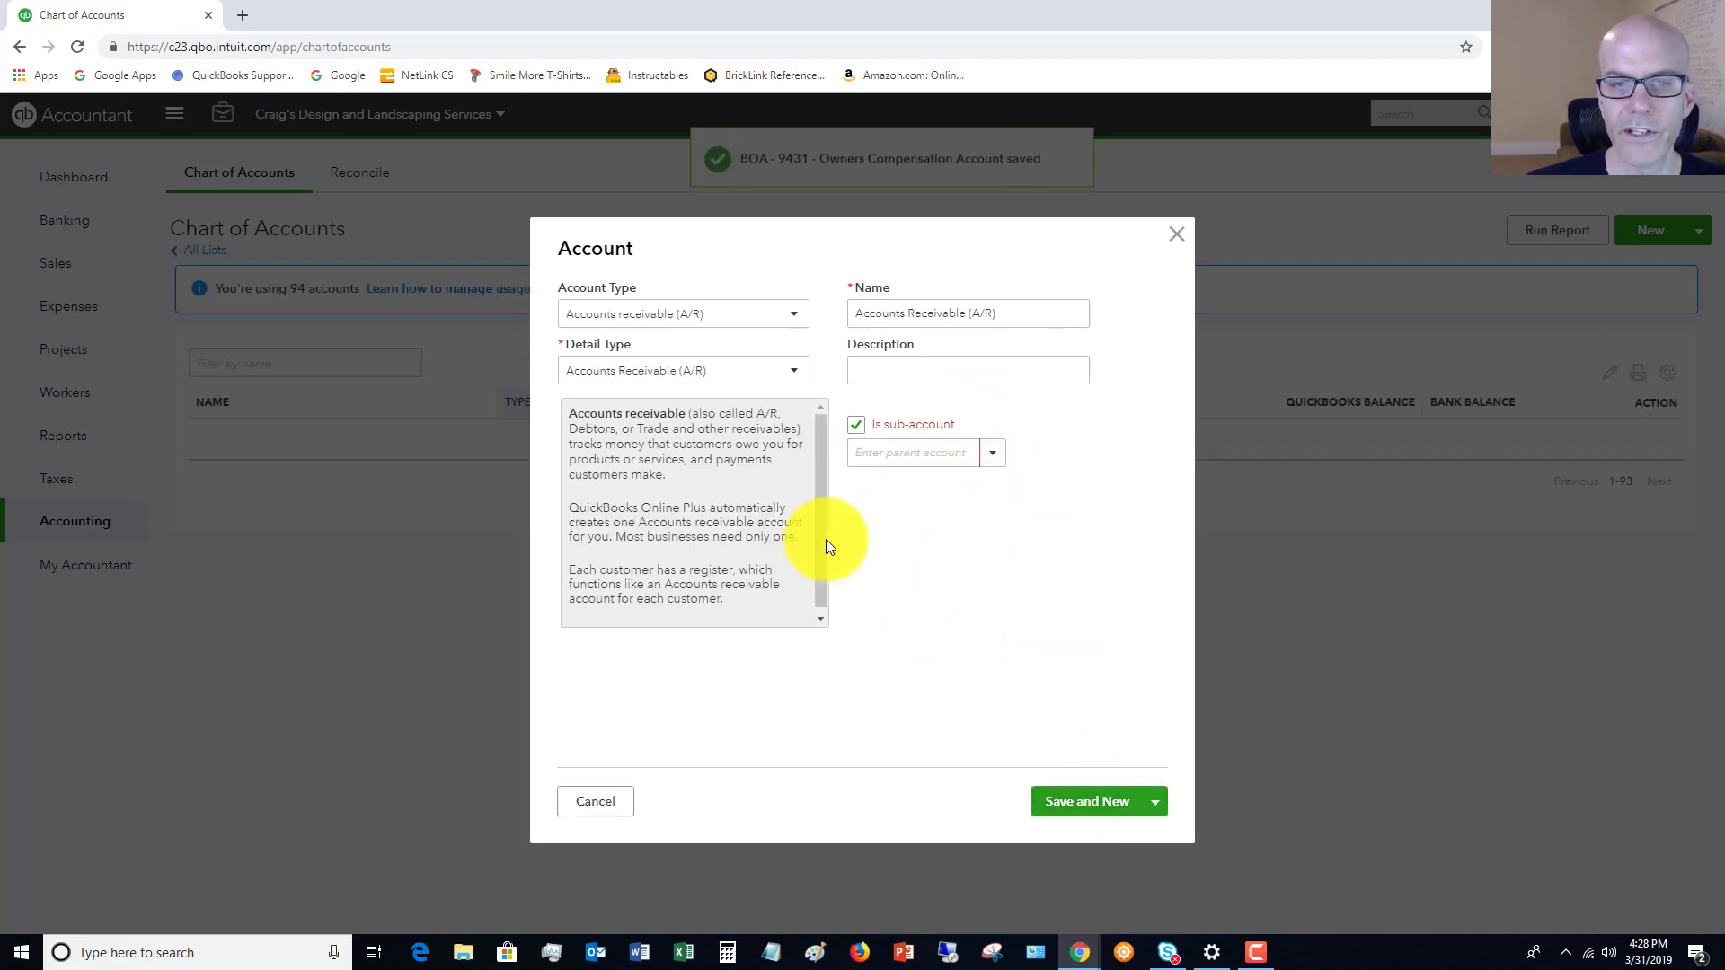
click(690, 316)
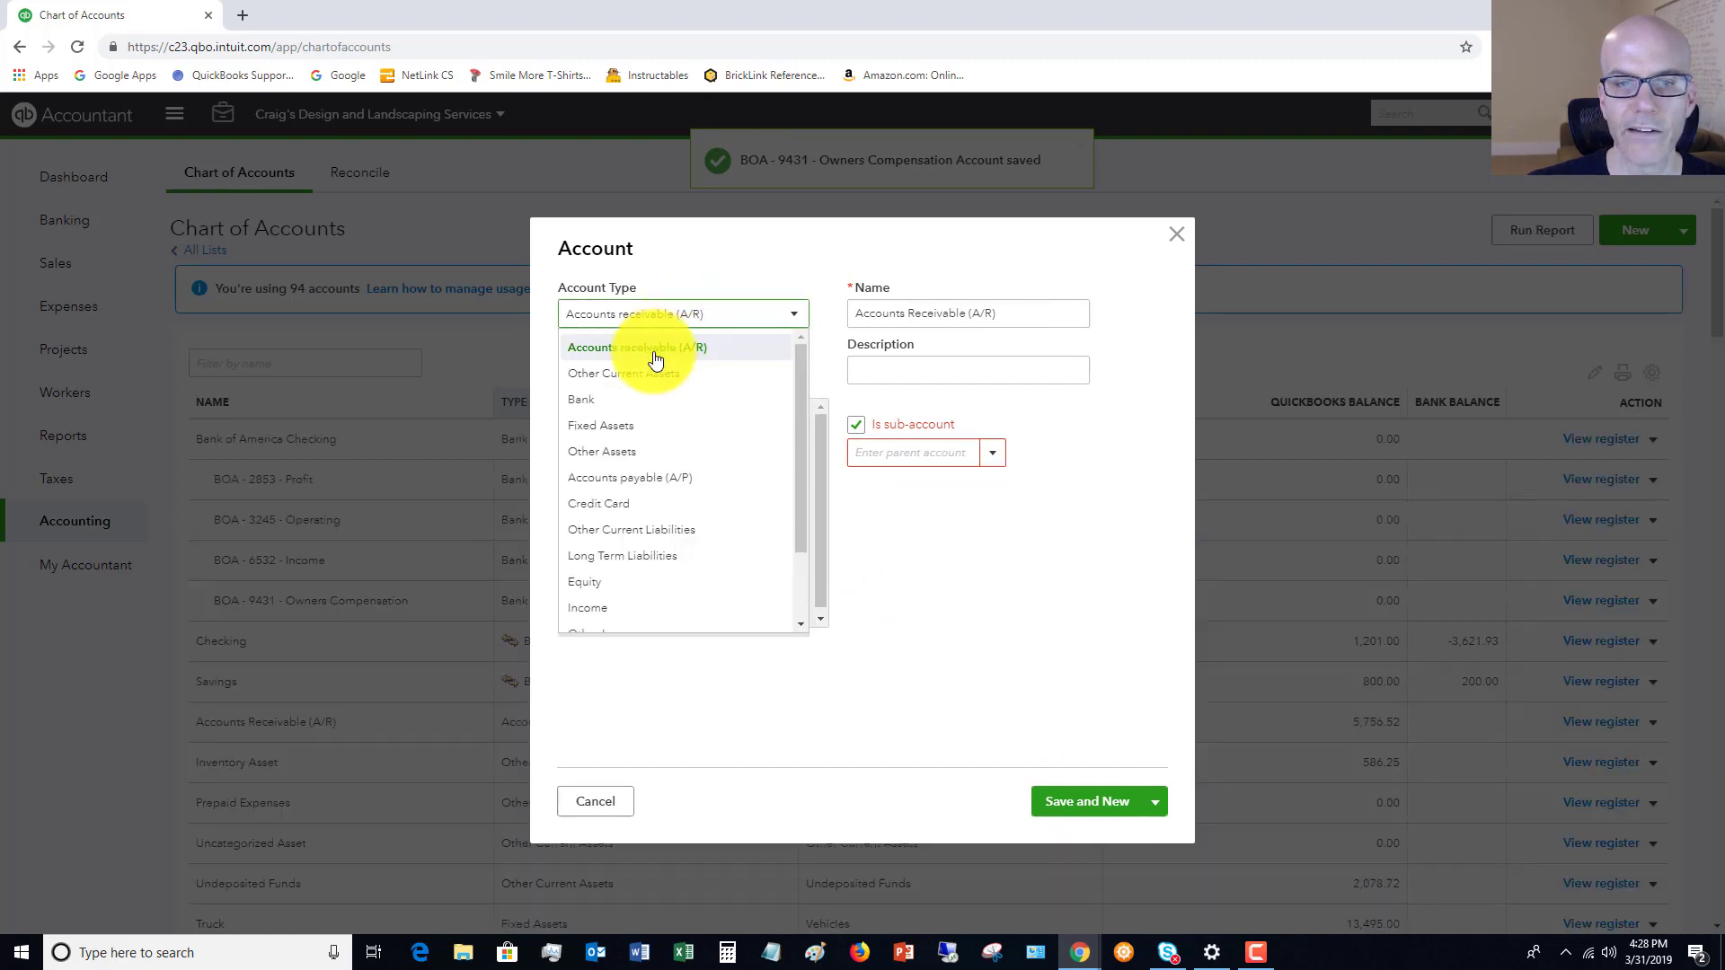
click(606, 396)
click(669, 373)
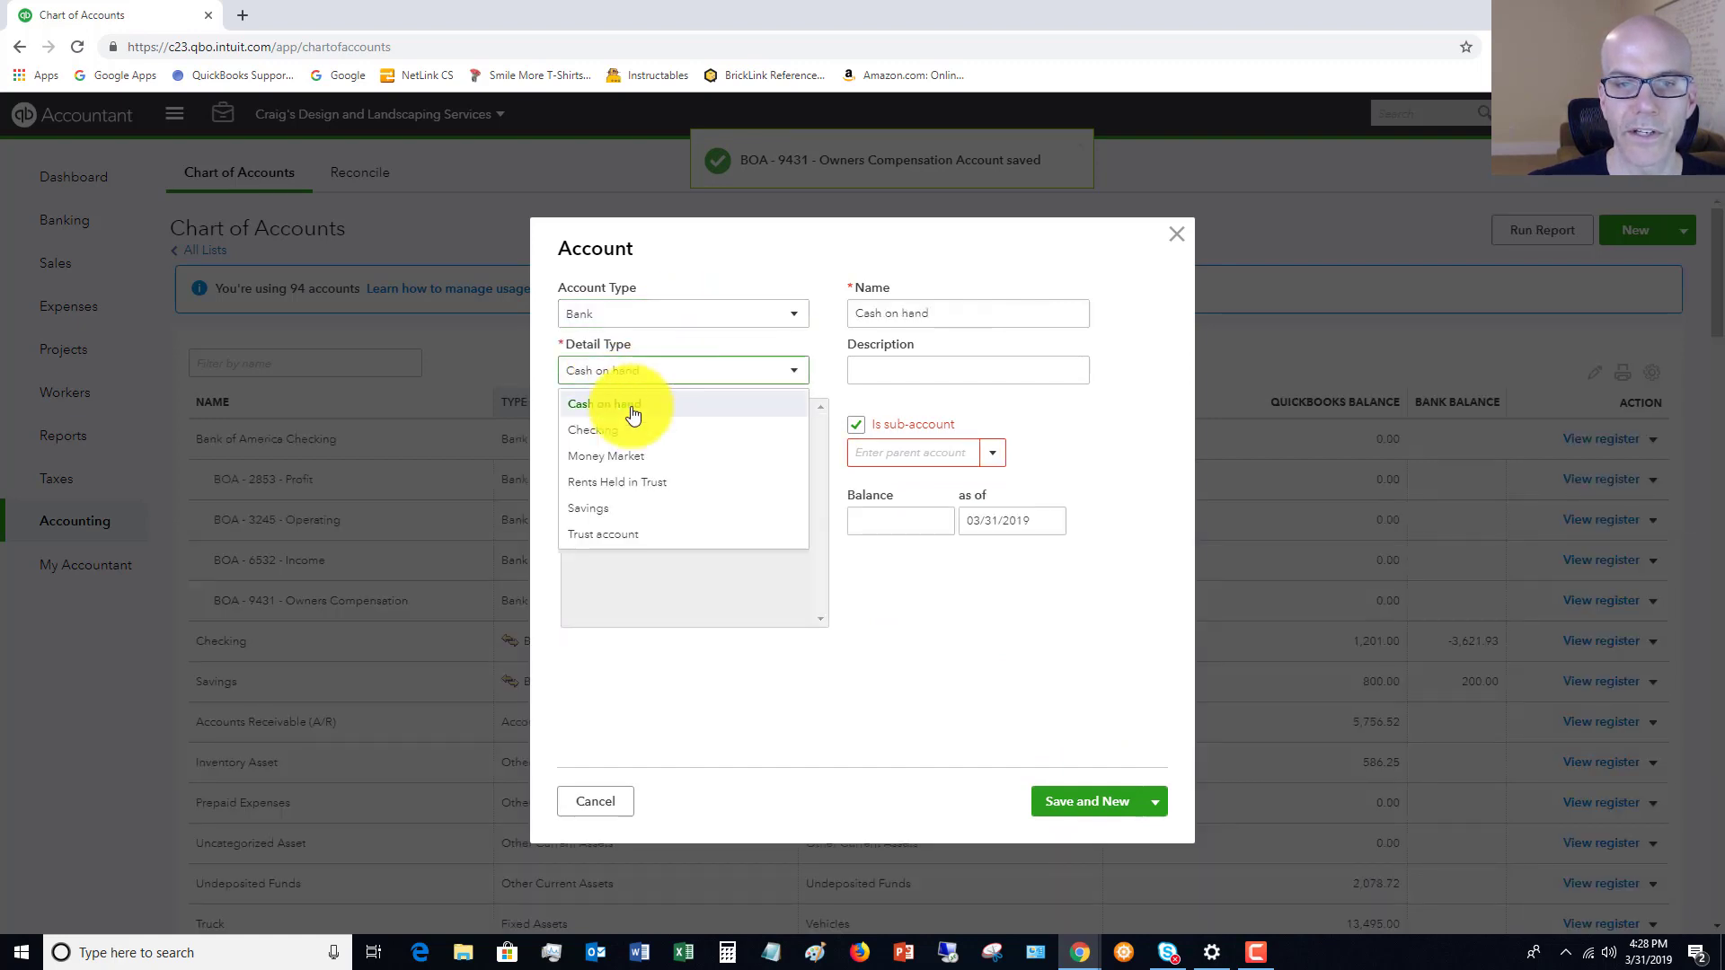
click(597, 426)
- Name it 'BOA - [last four digits] - Tax' under Bank of America Checking and save and close
double_click(954, 320)
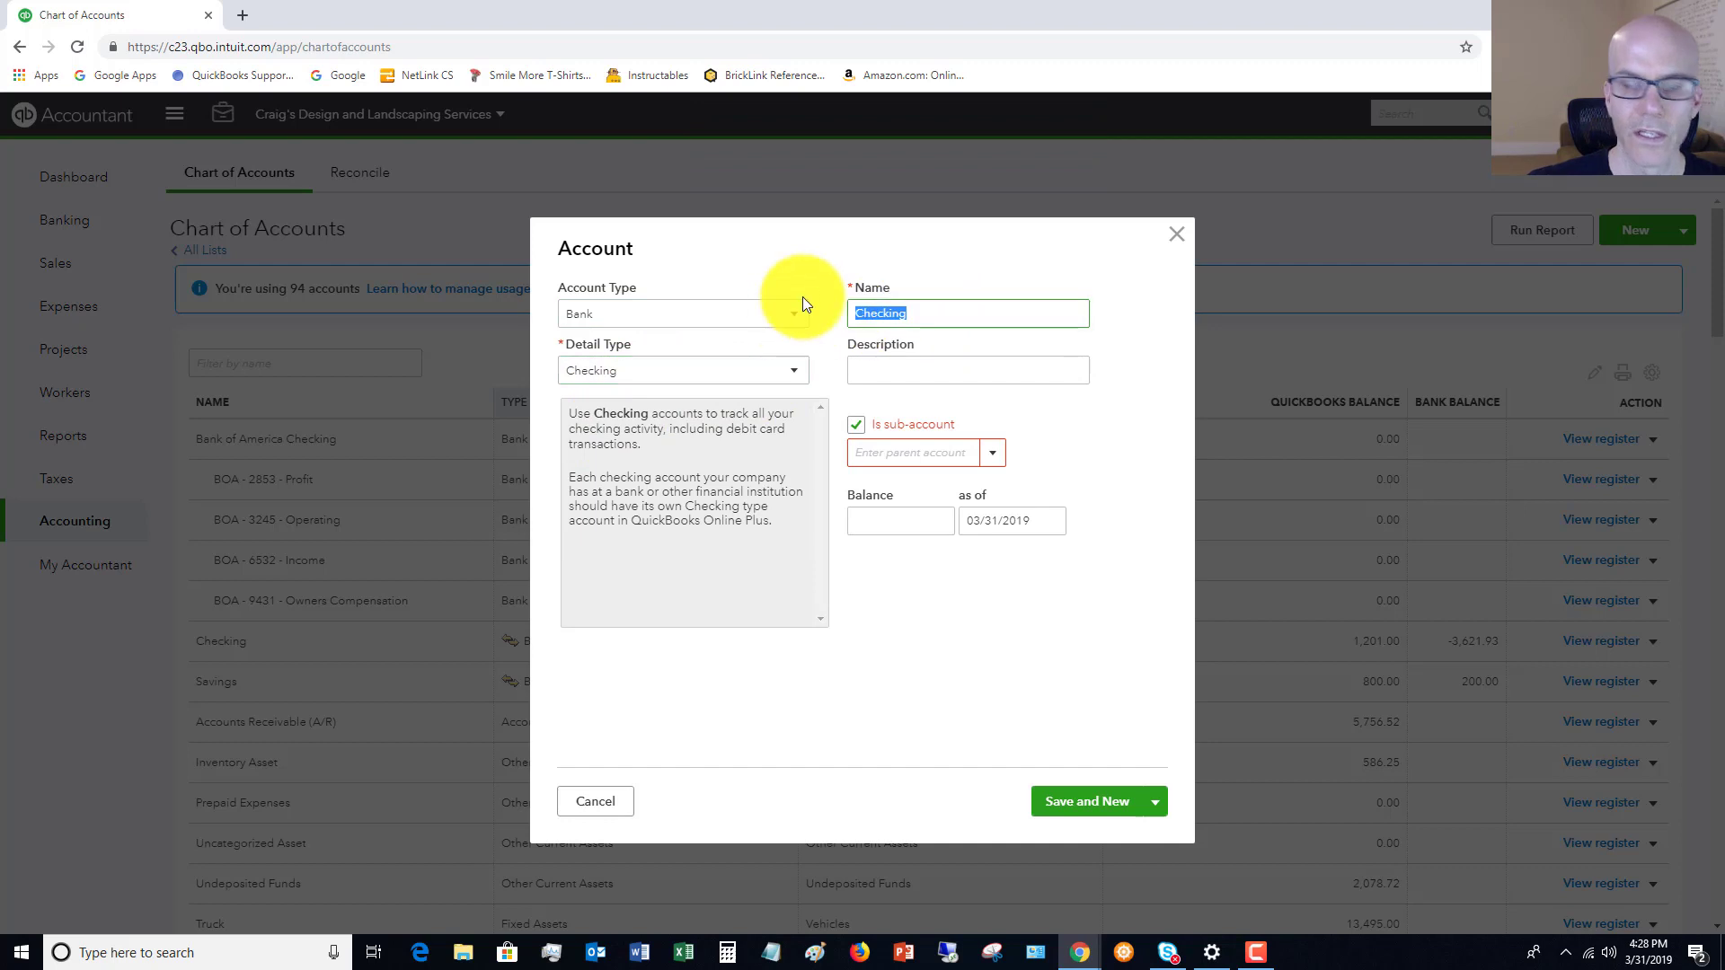
text(BOA -)
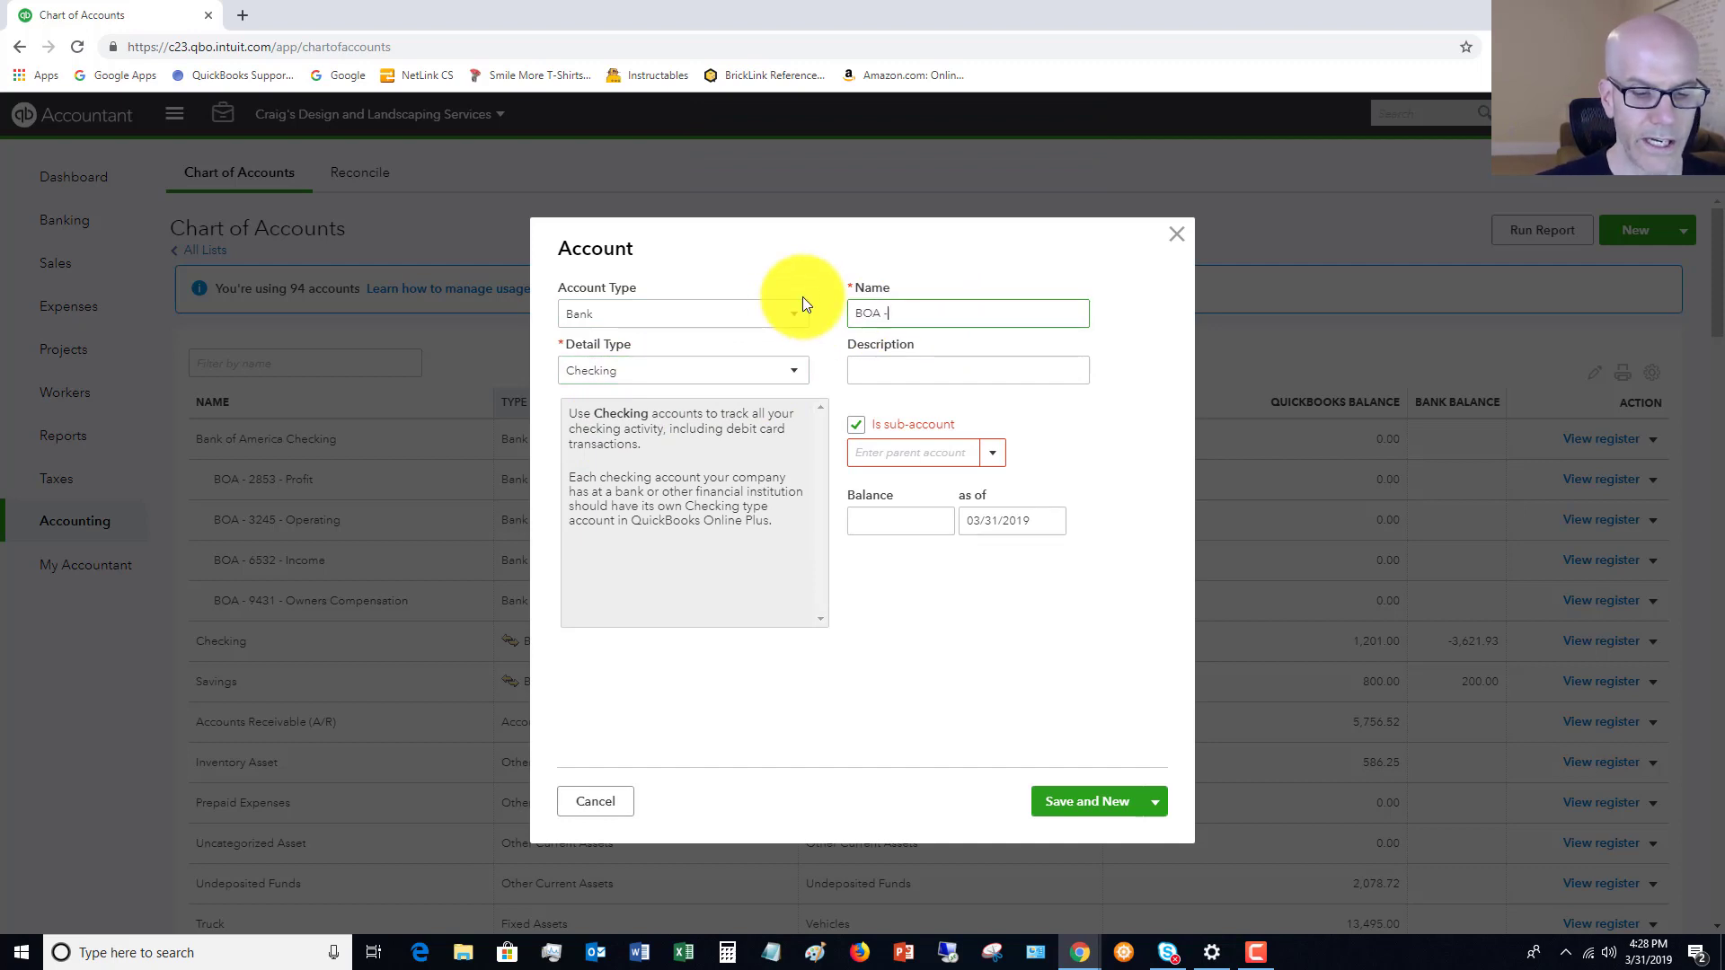
text( 032)
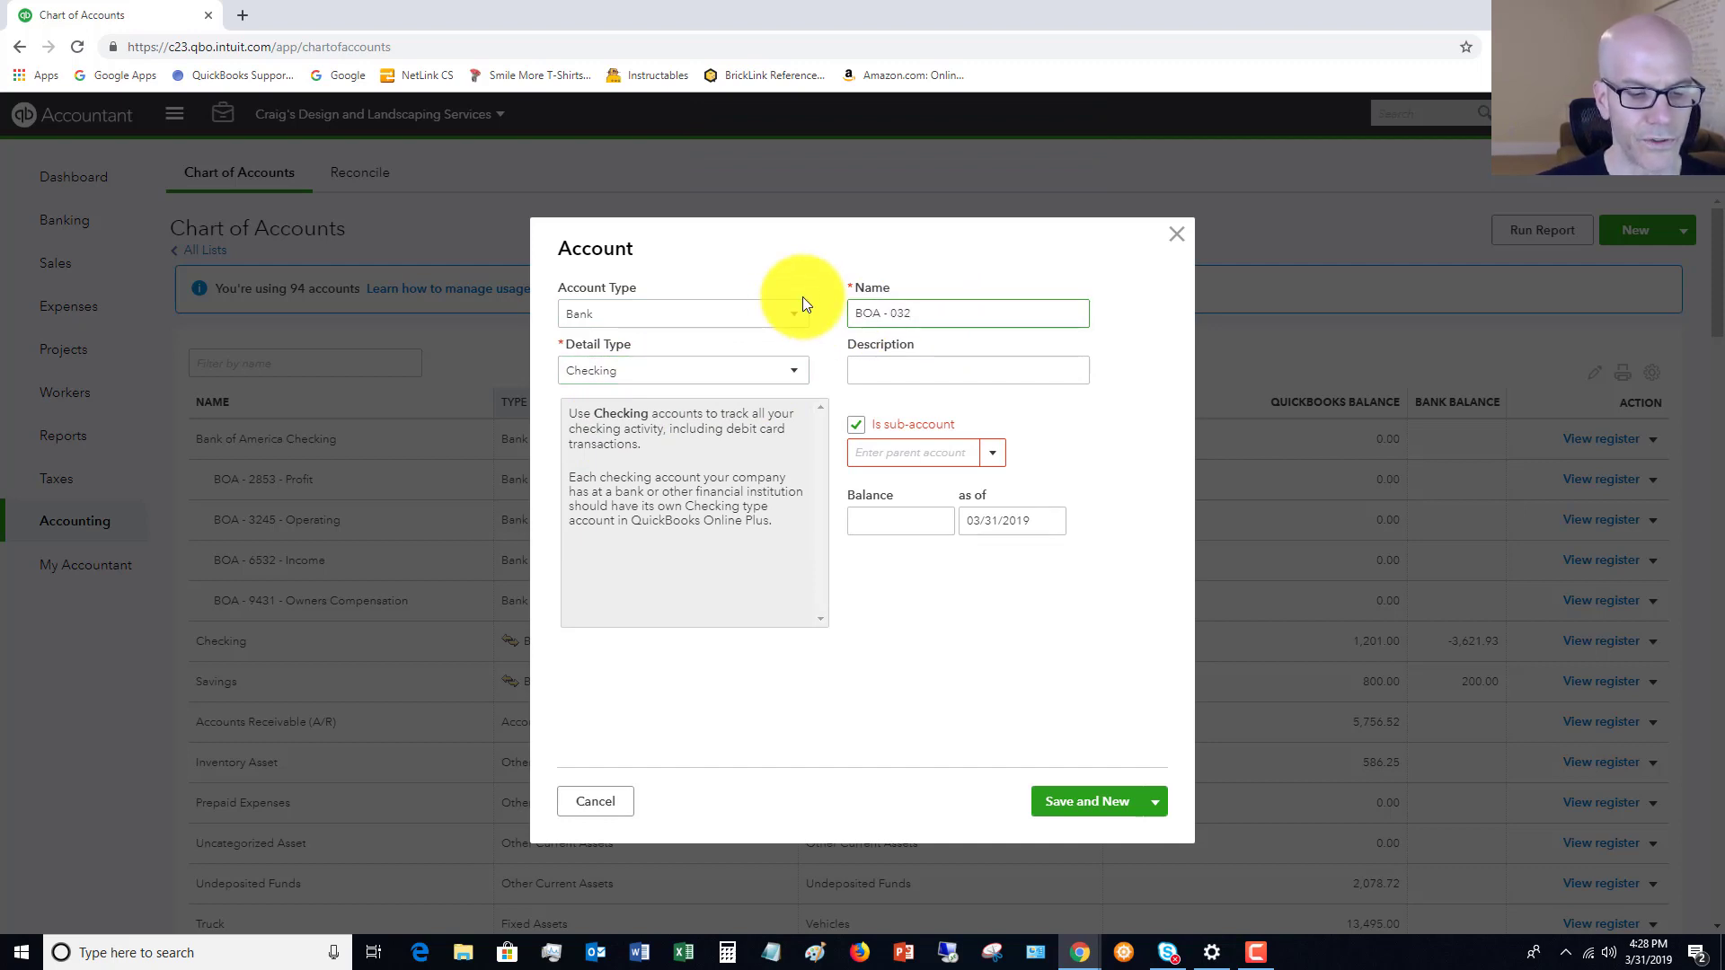
text(7)
text( - )
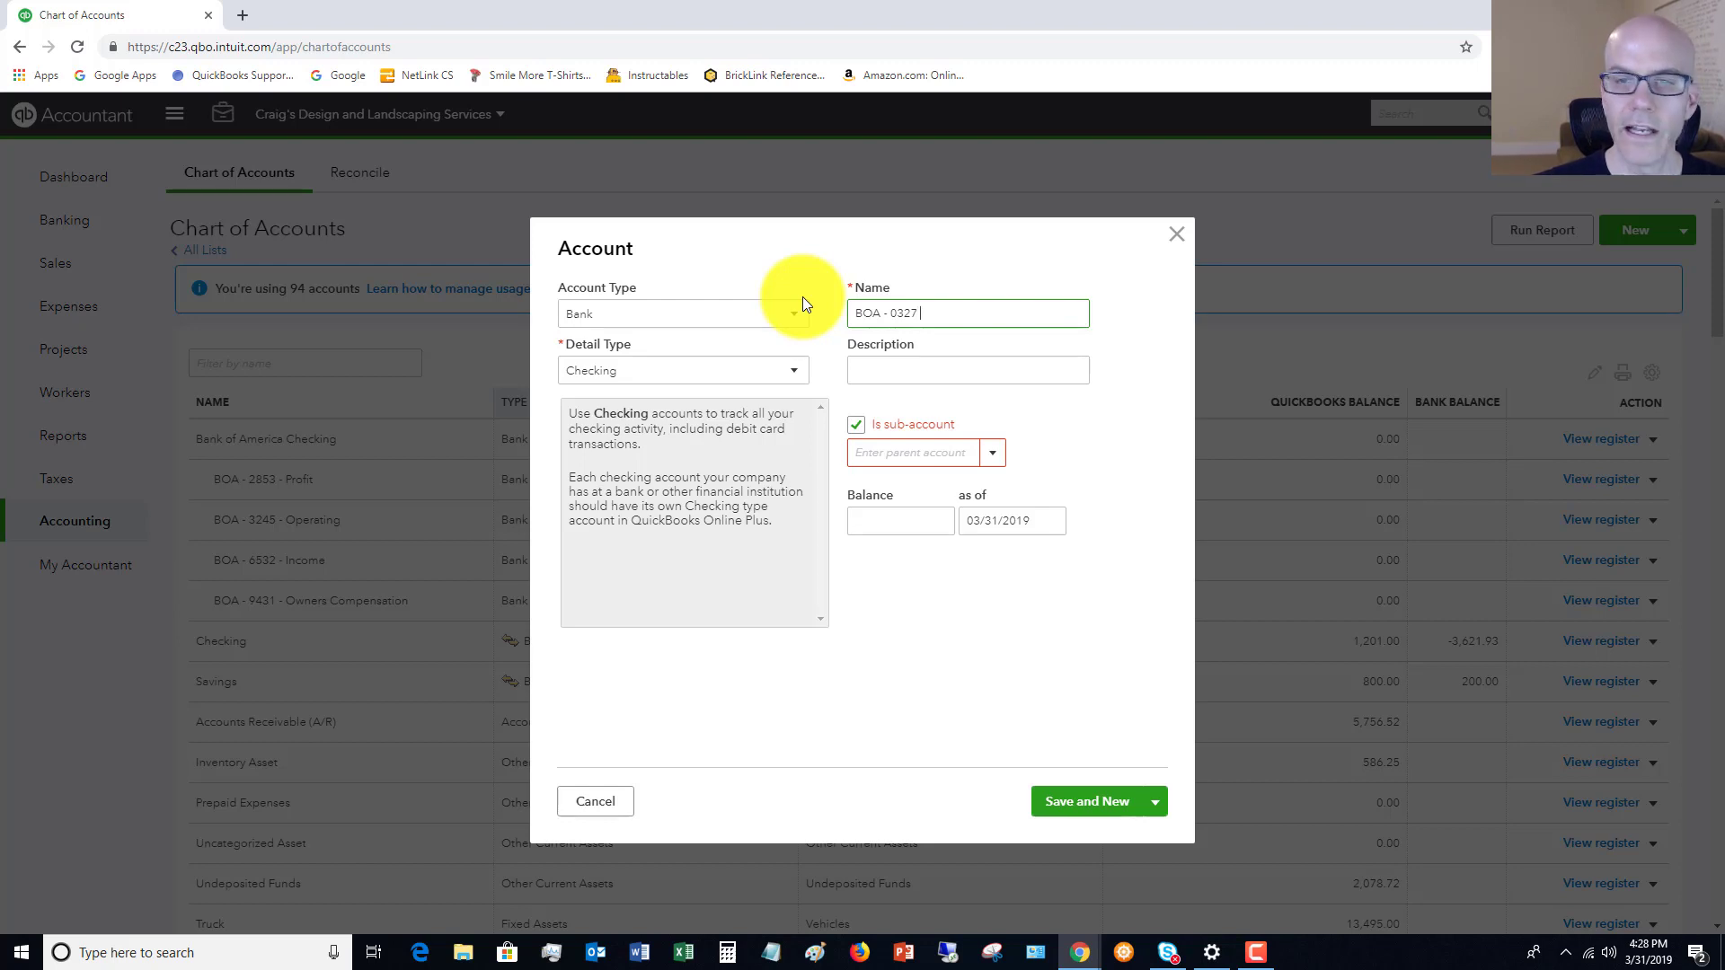
text(Tax)
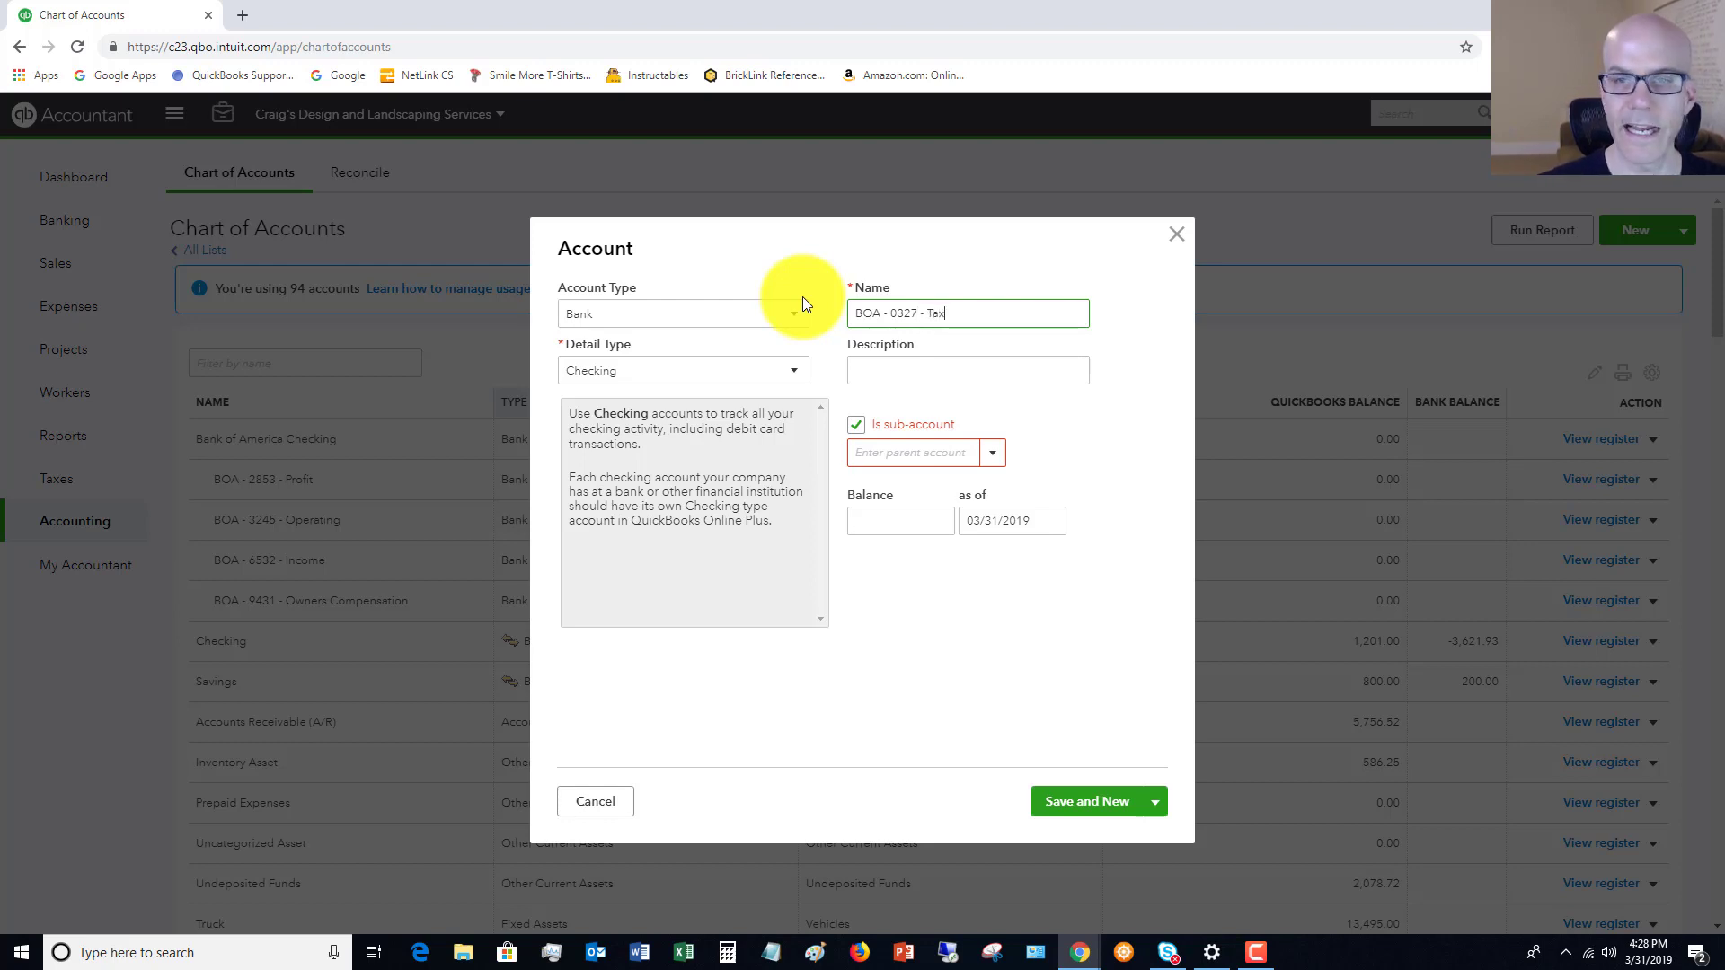
click(993, 456)
click(936, 487)
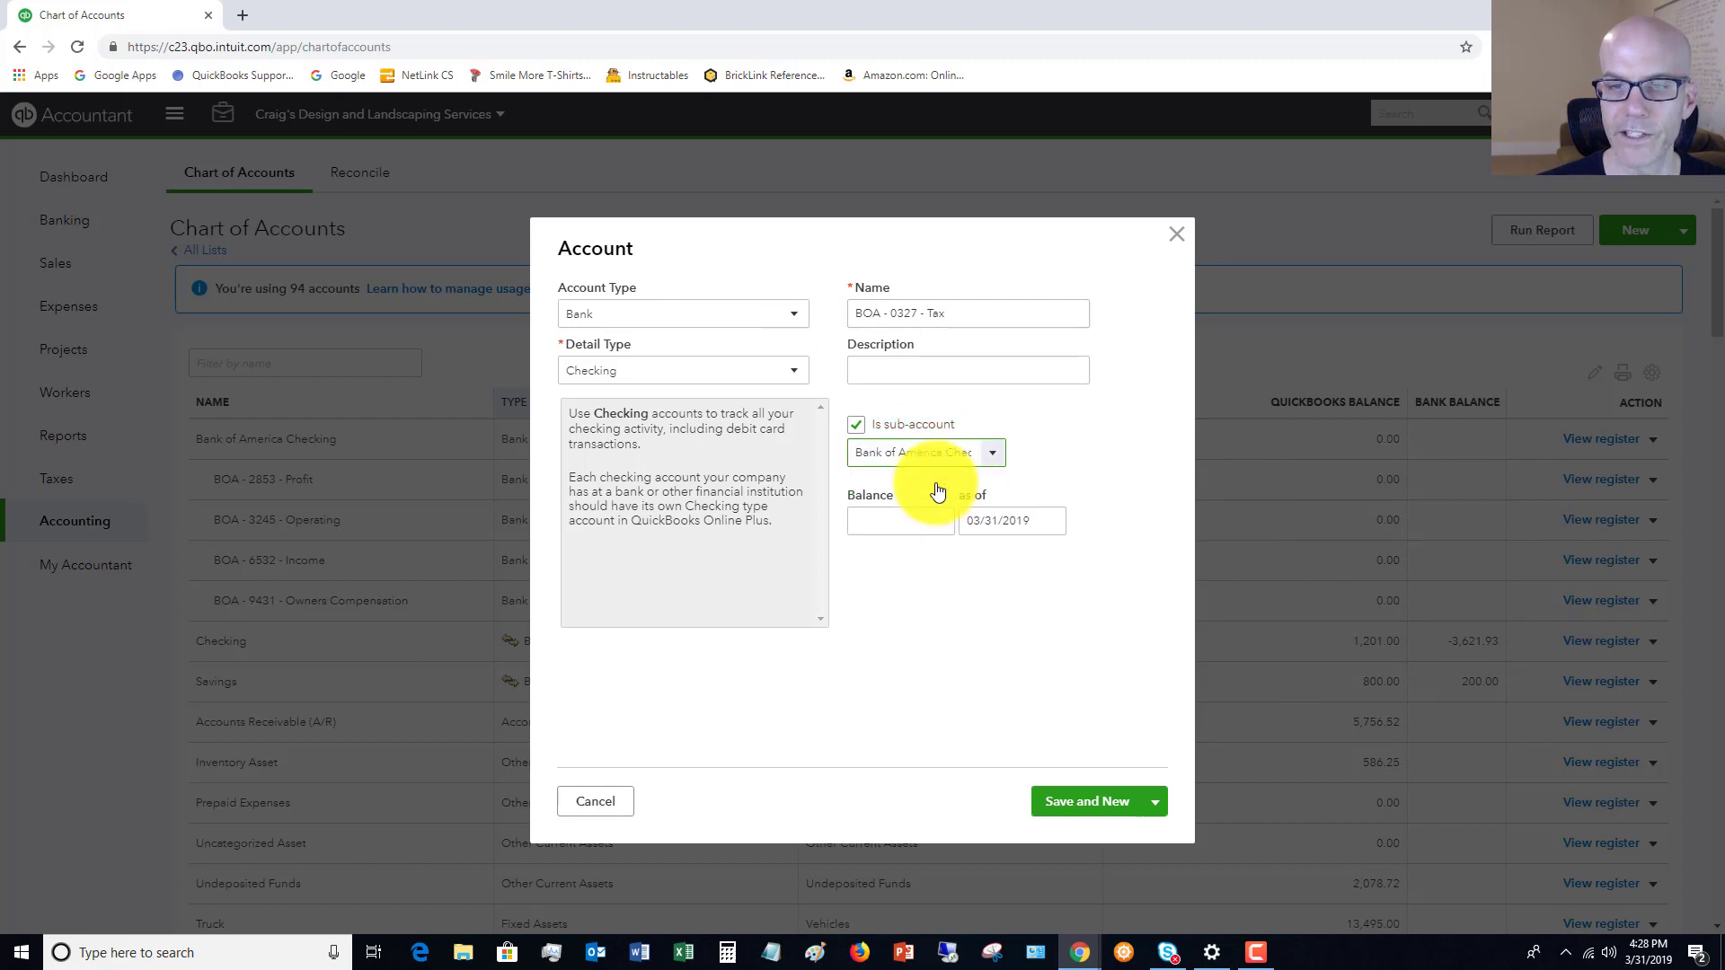
click(1156, 802)
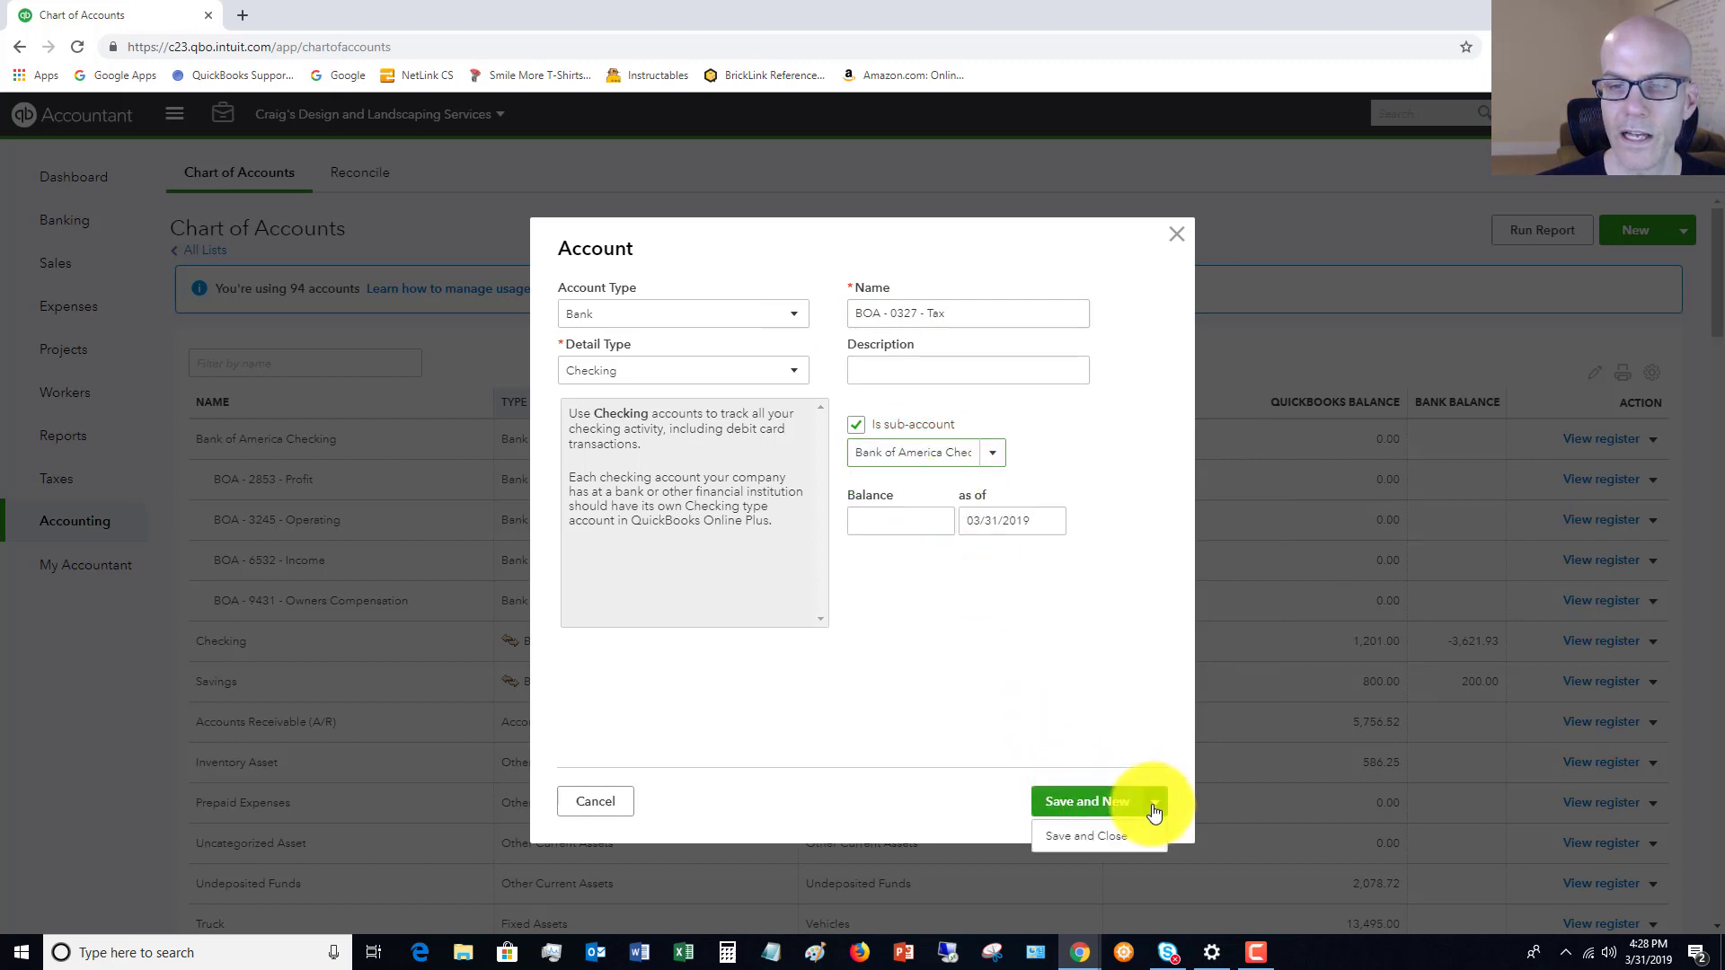
click(1082, 839)
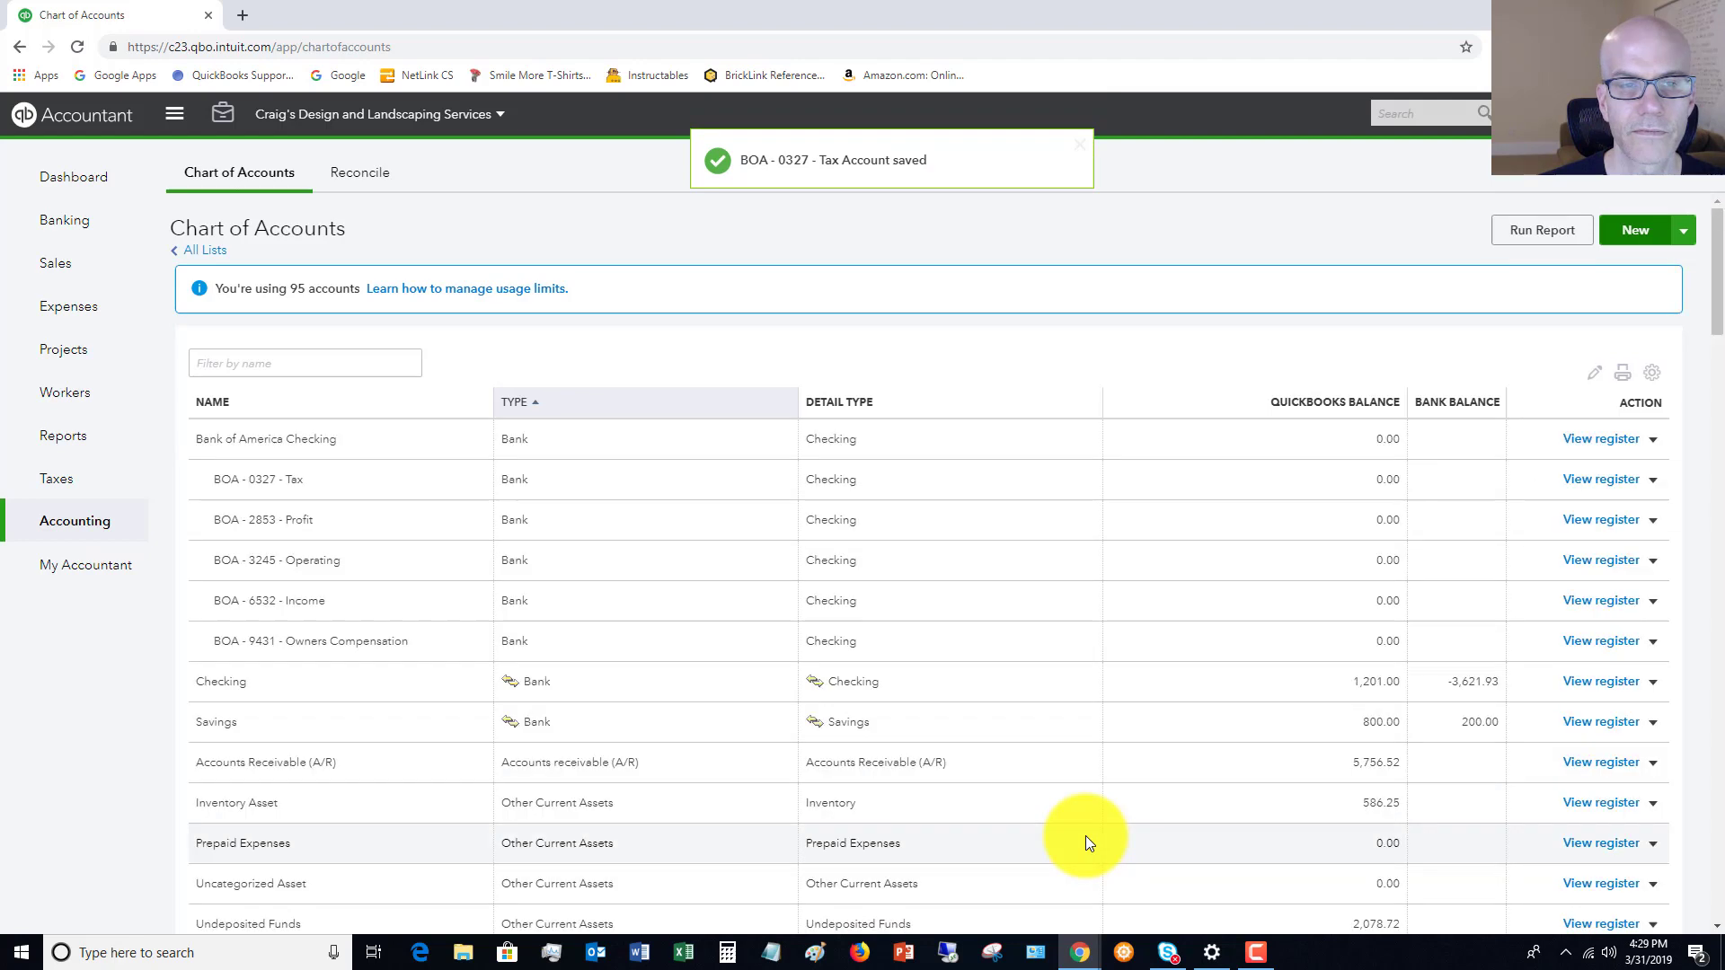